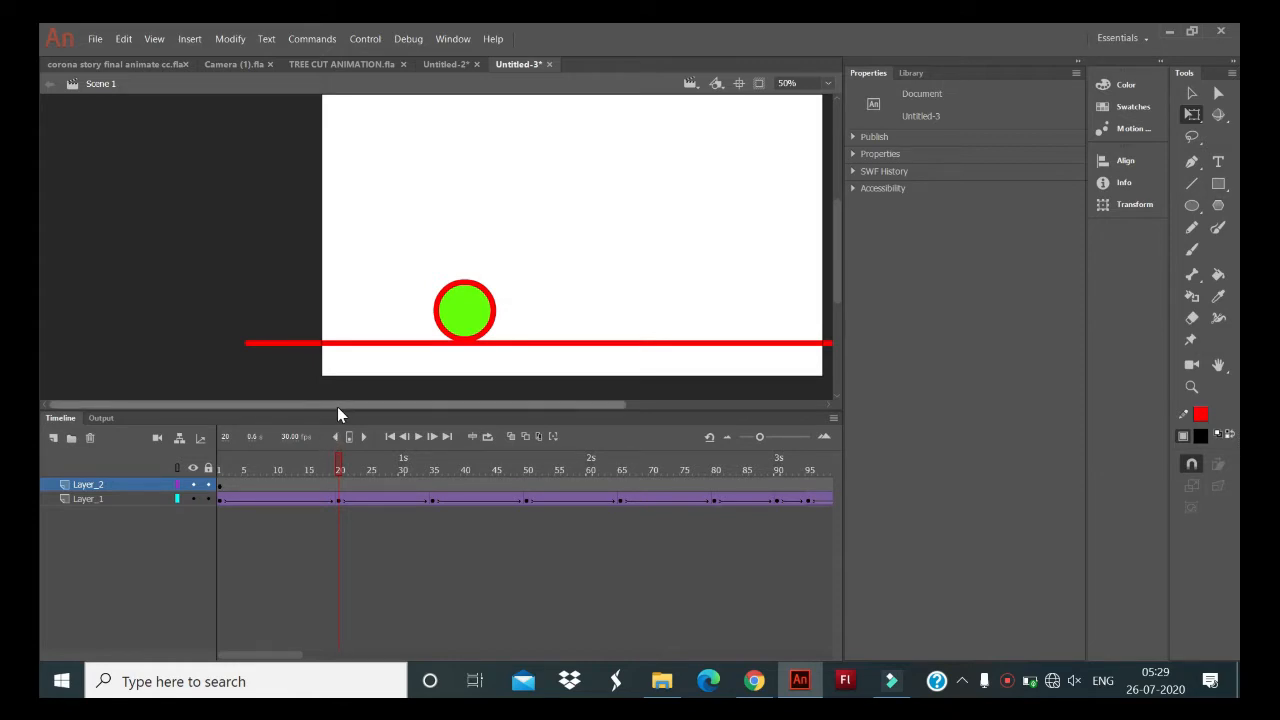
- Preview the existing bouncing-ball animation as a test movie and close the preview
left_click_drag(337, 406, 428, 408)
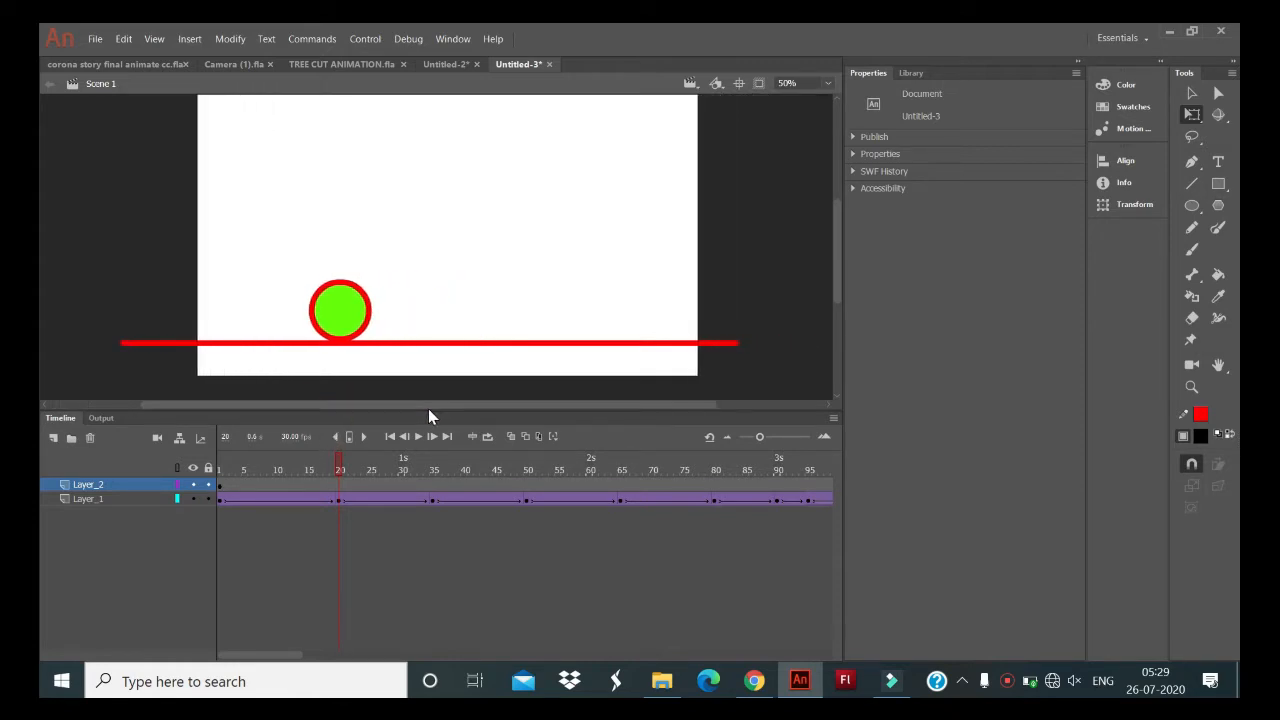
key("ctrl+Return")
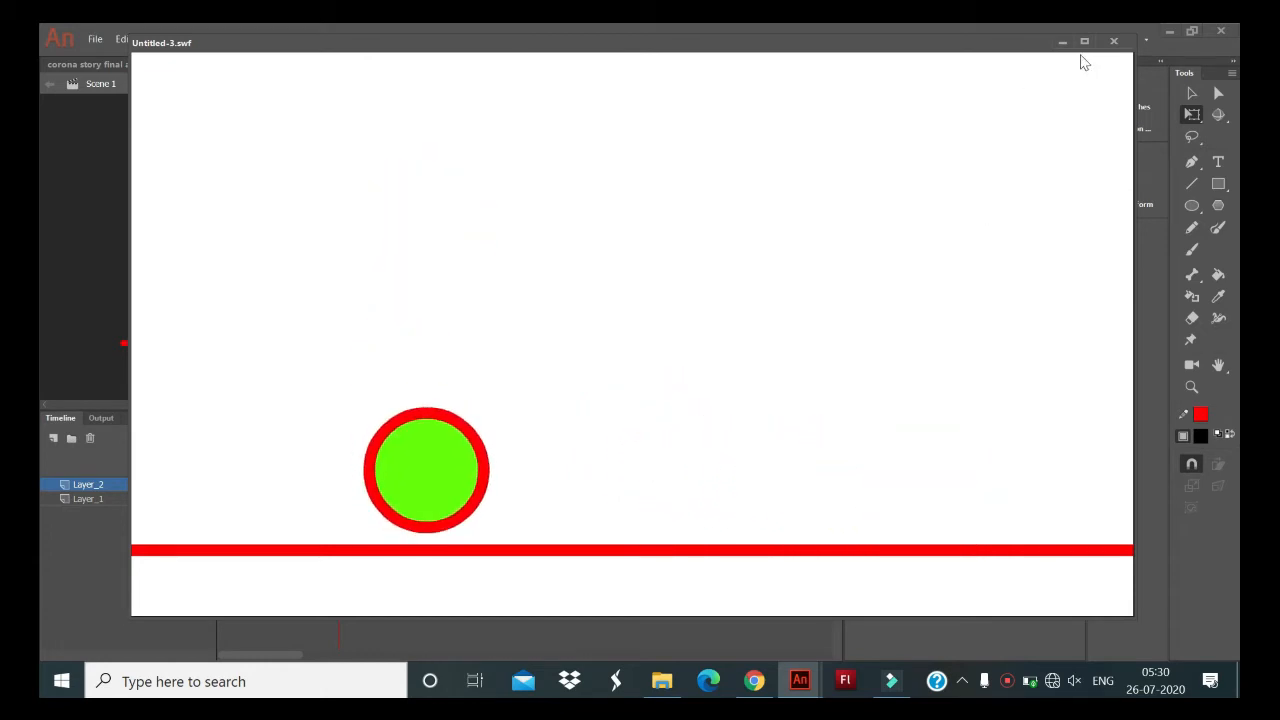
left_click(1111, 43)
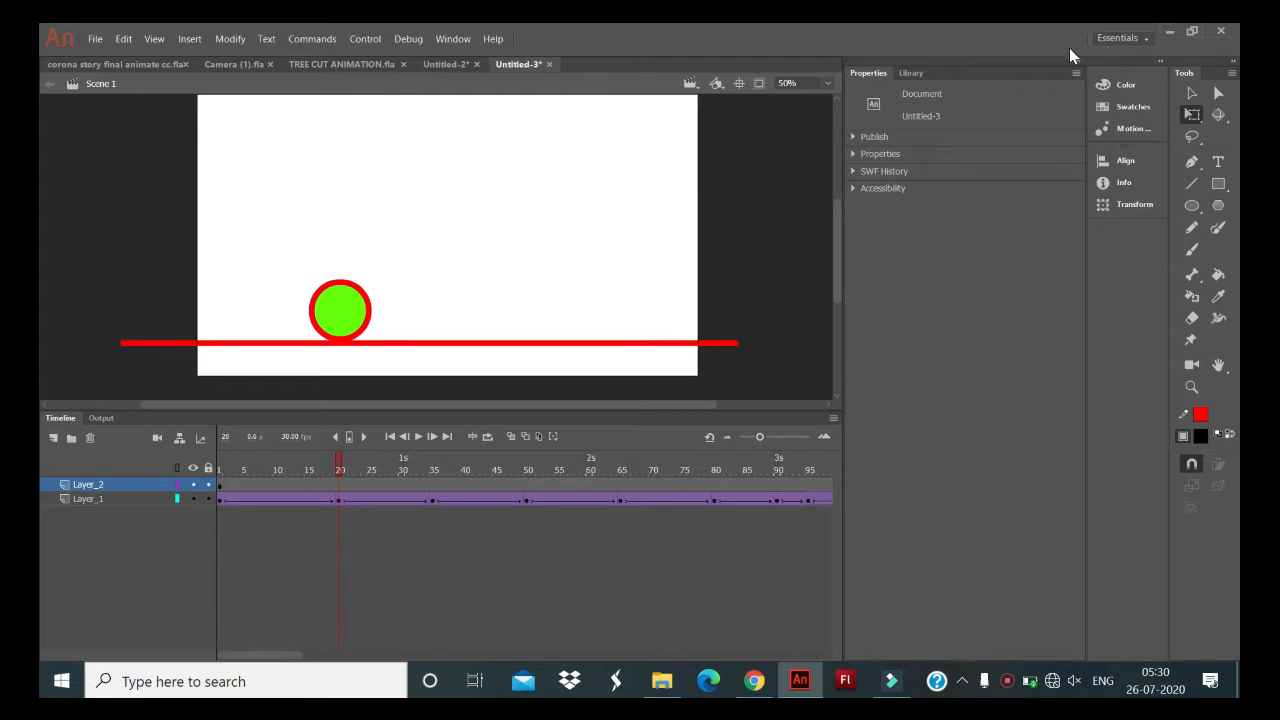
- Create a new HD 1280 x 720 character animation document at 30 fps for ActionScript 3.0
left_click(96, 38)
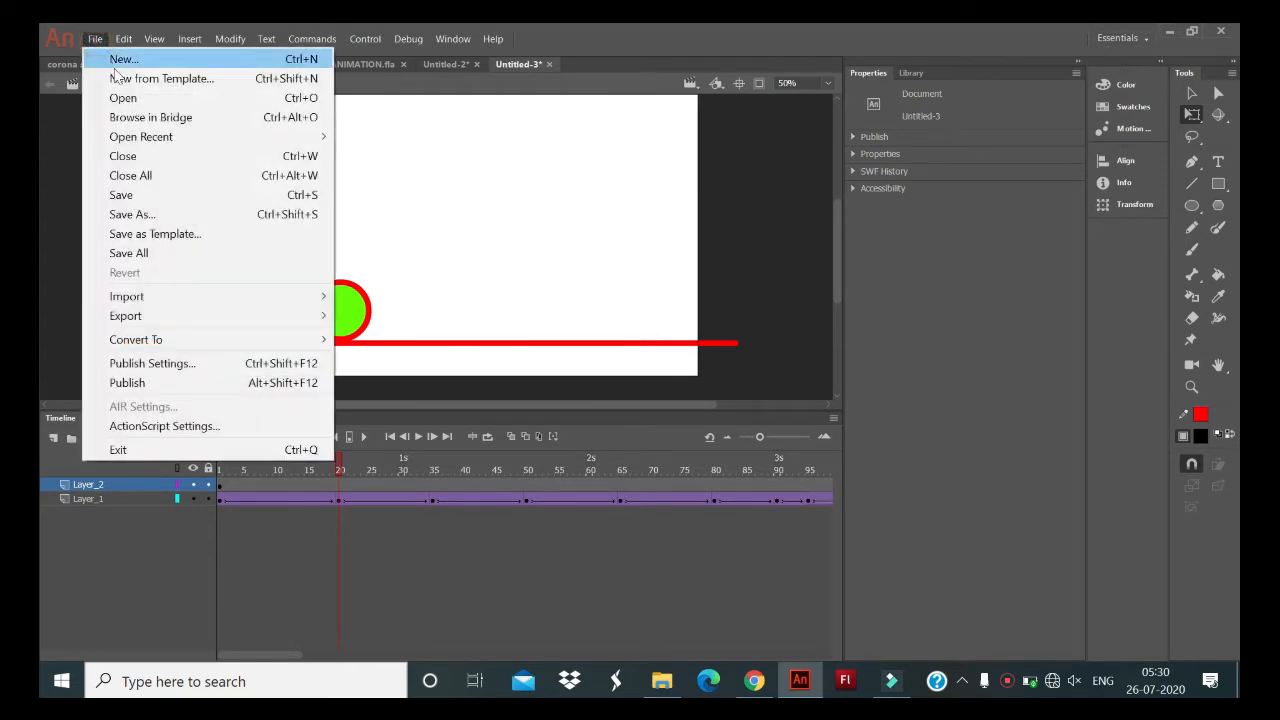
left_click(96, 38)
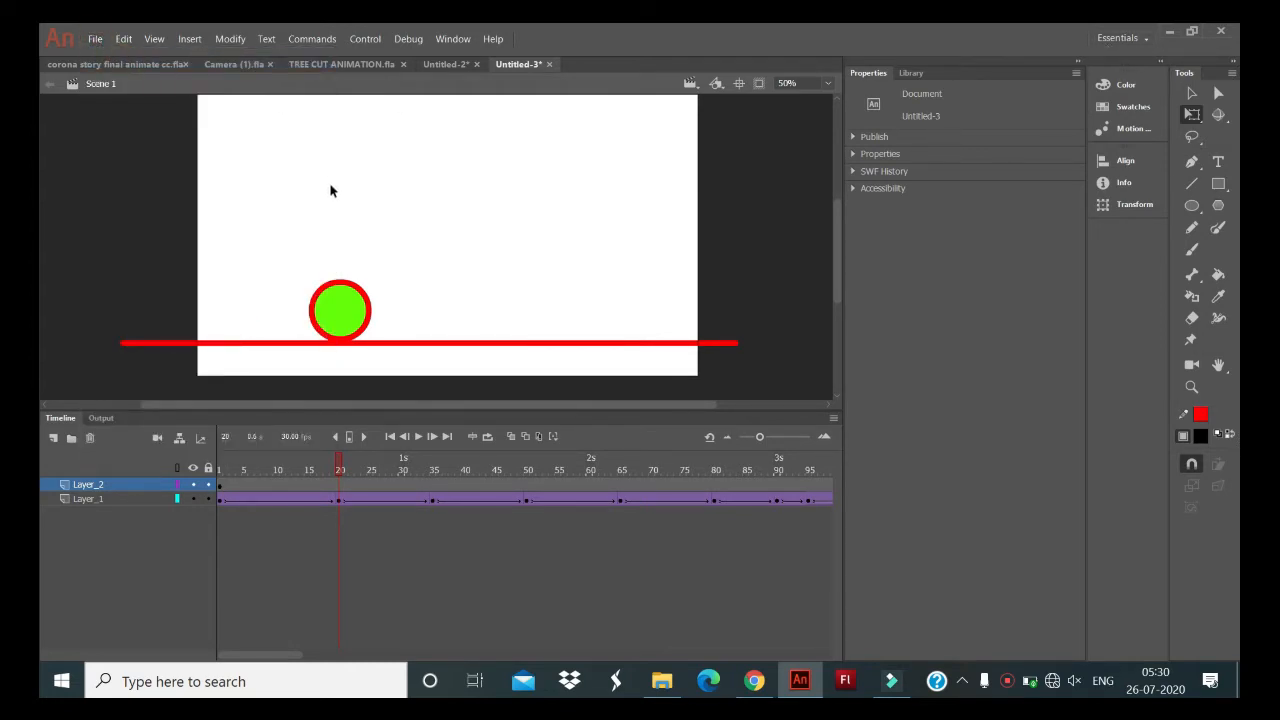
key("ctrl+Return")
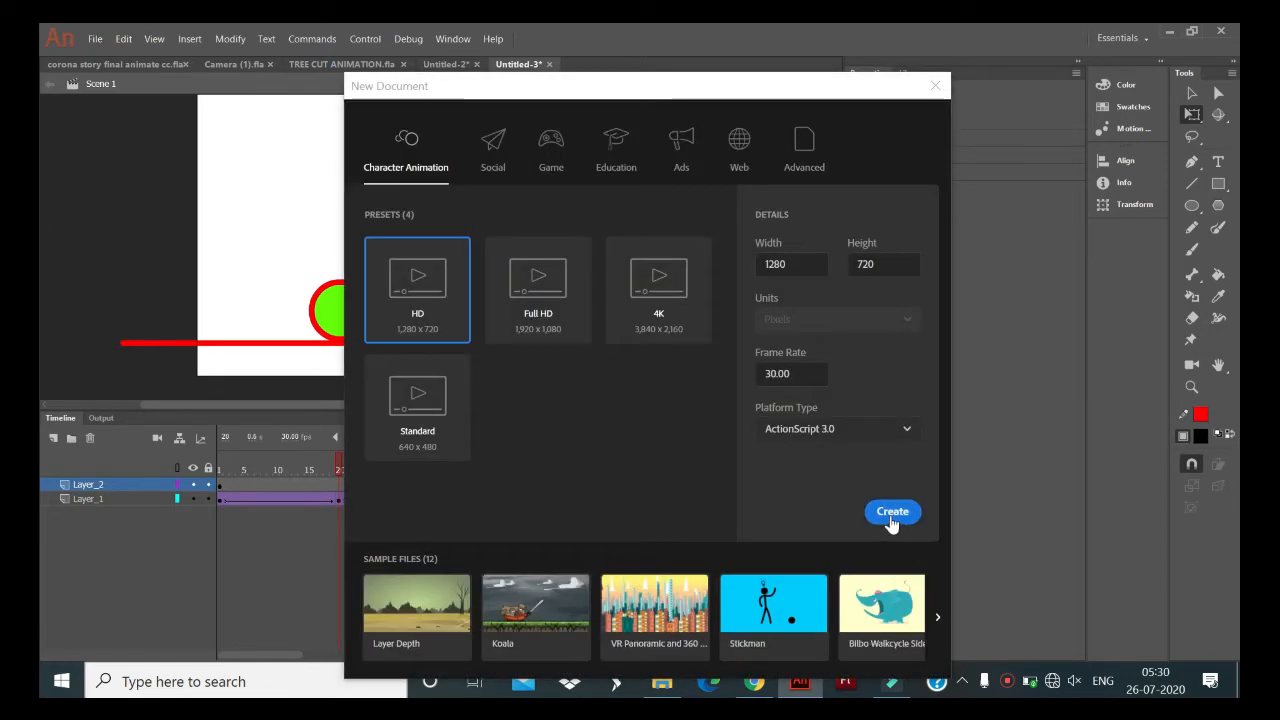
left_click(890, 513)
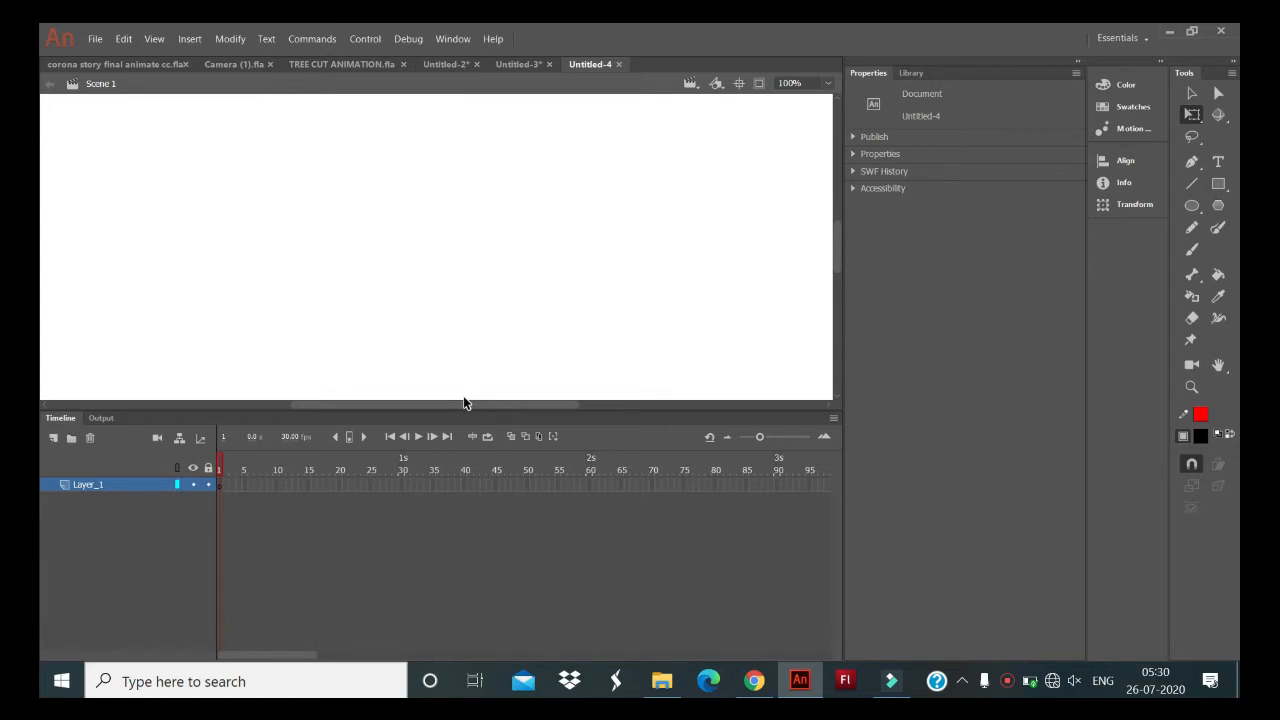
- Draw a straight black horizontal ground line with a stroke of 15 across the lower part of the stage
left_click(1192, 186)
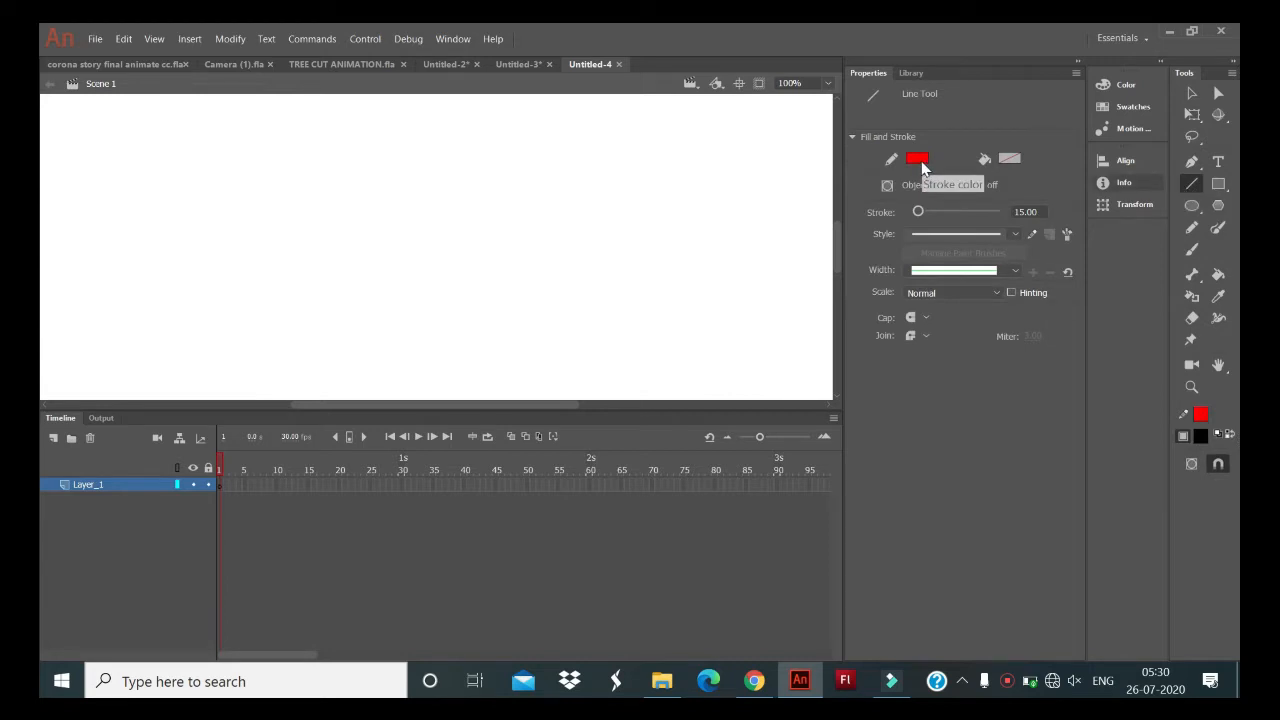
left_click(917, 158)
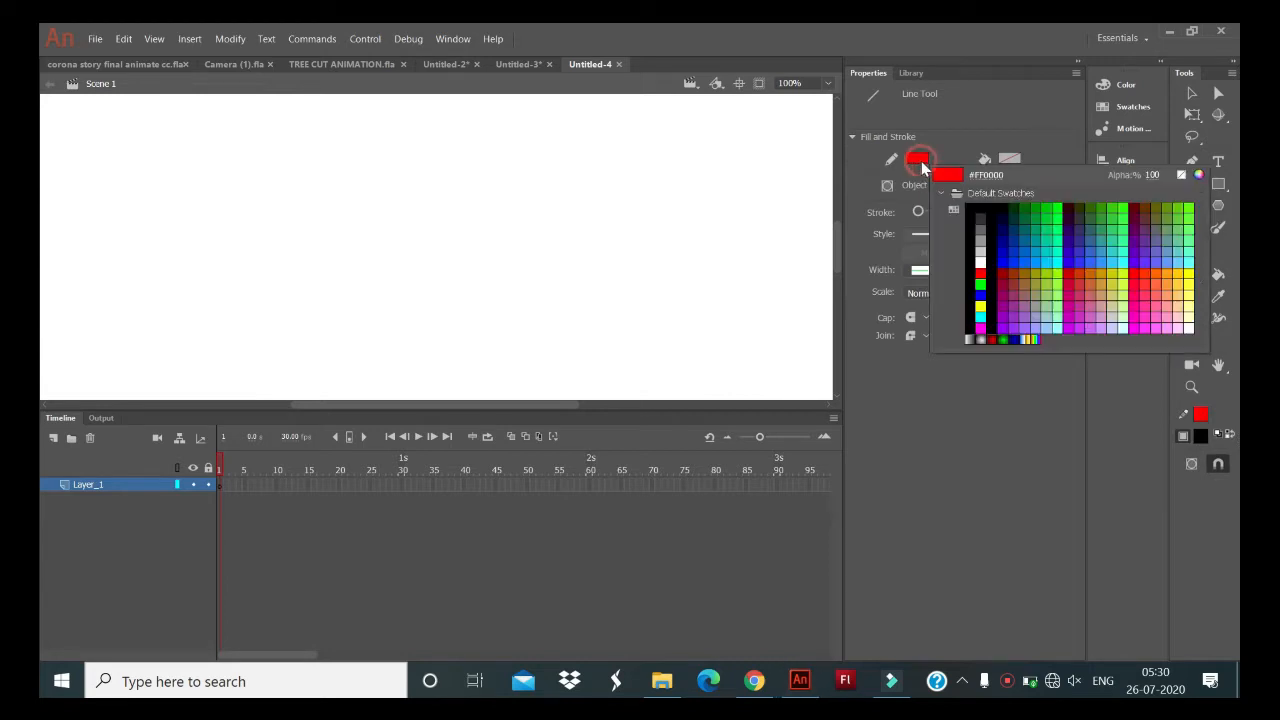
left_click(981, 208)
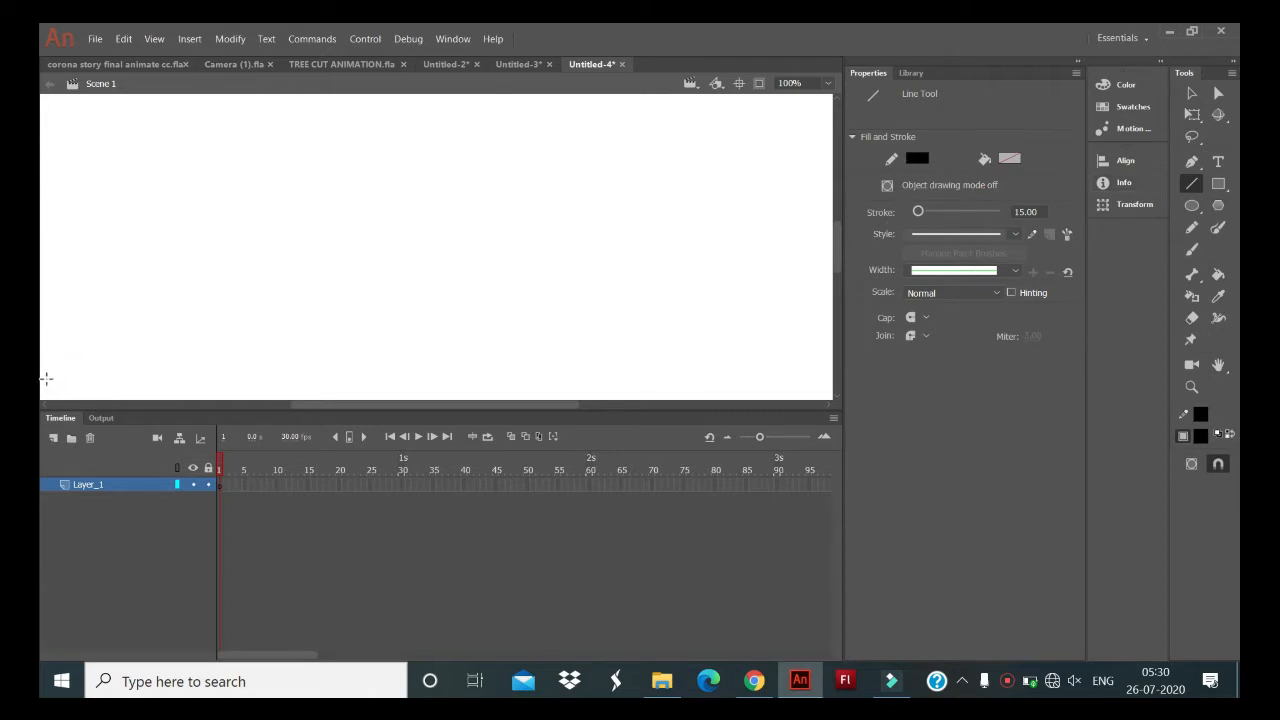
left_click_drag(45, 378, 837, 381)
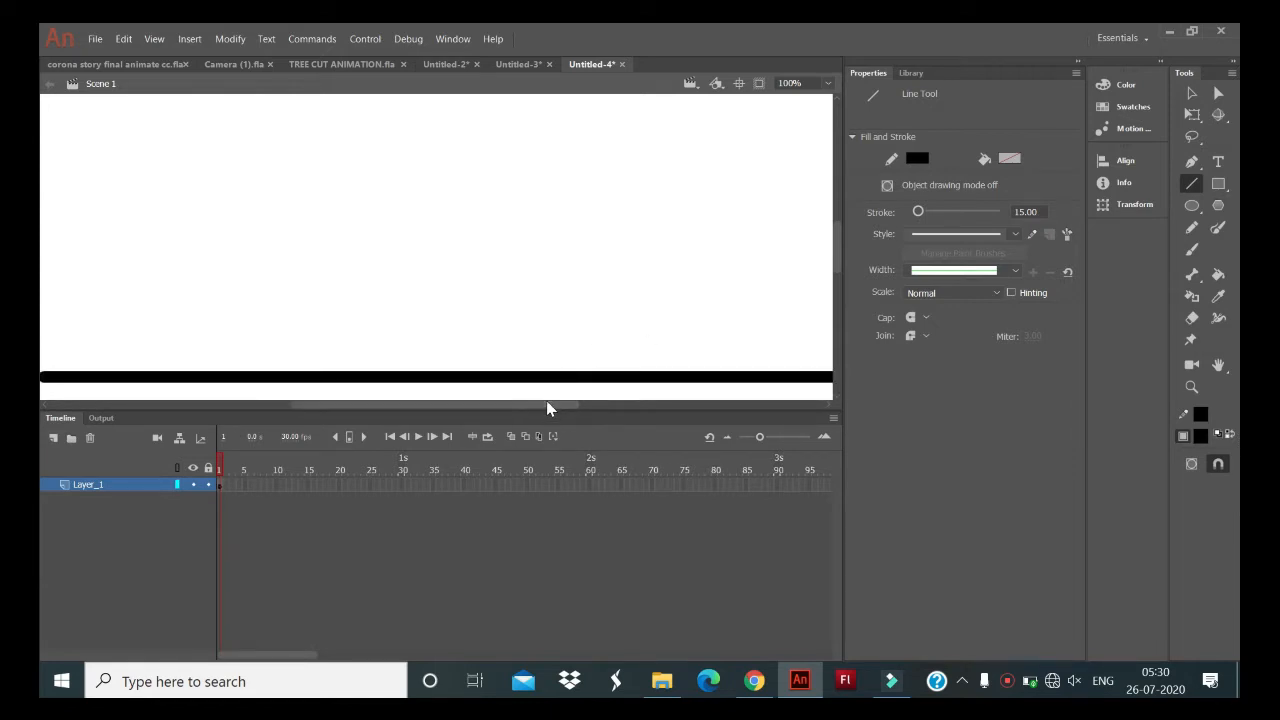
- Extend the ground line past both the right and left stage edges, testing the movie to check its coverage
left_click_drag(547, 405, 794, 405)
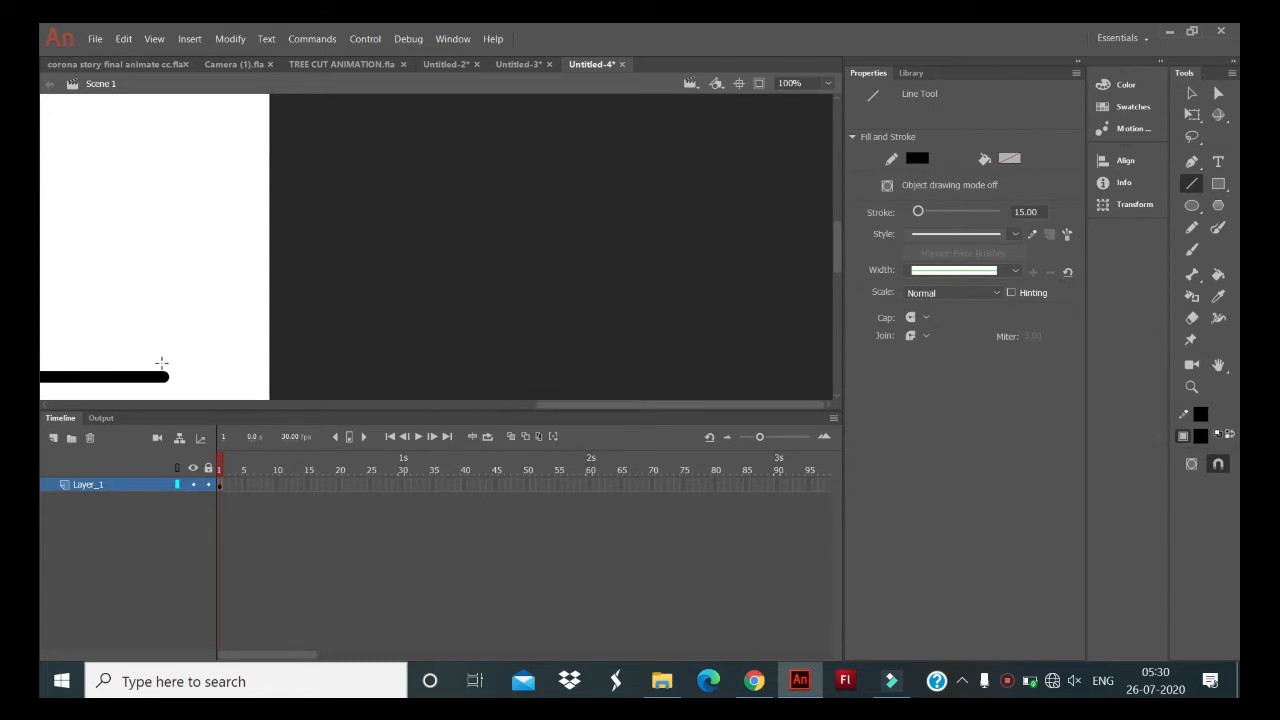
left_click_drag(160, 376, 342, 377)
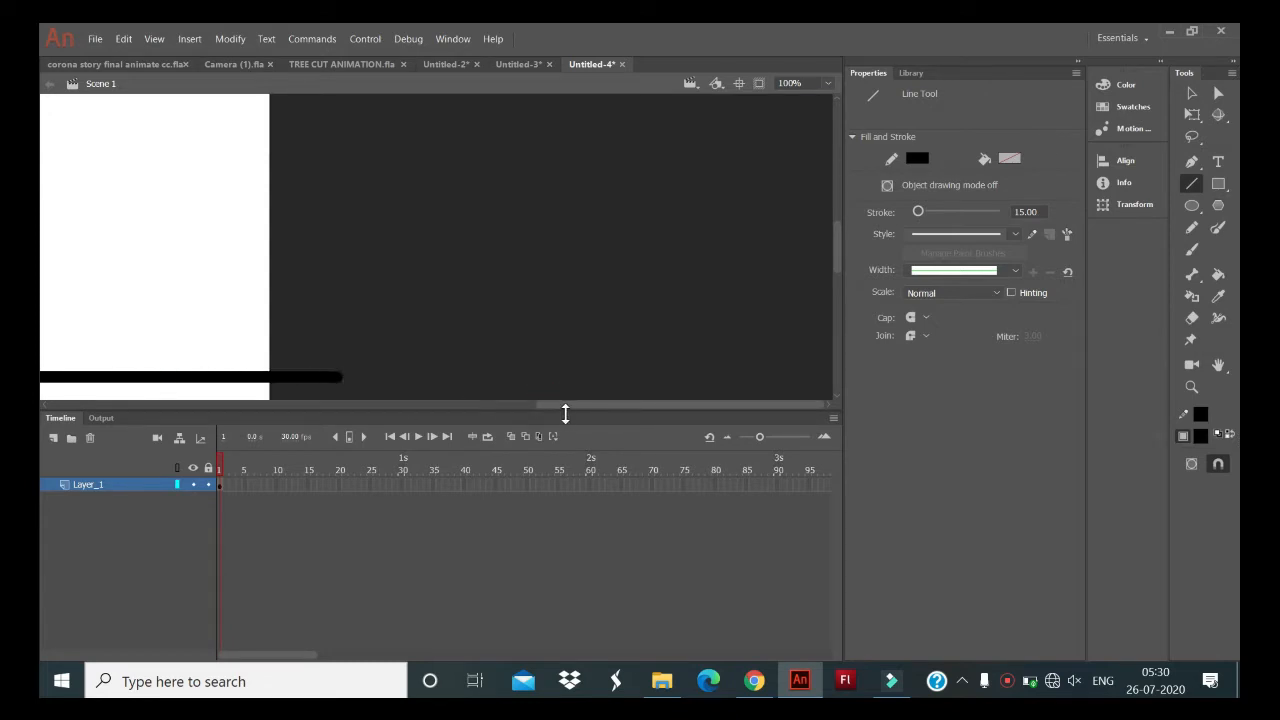
key("ctrl+Return")
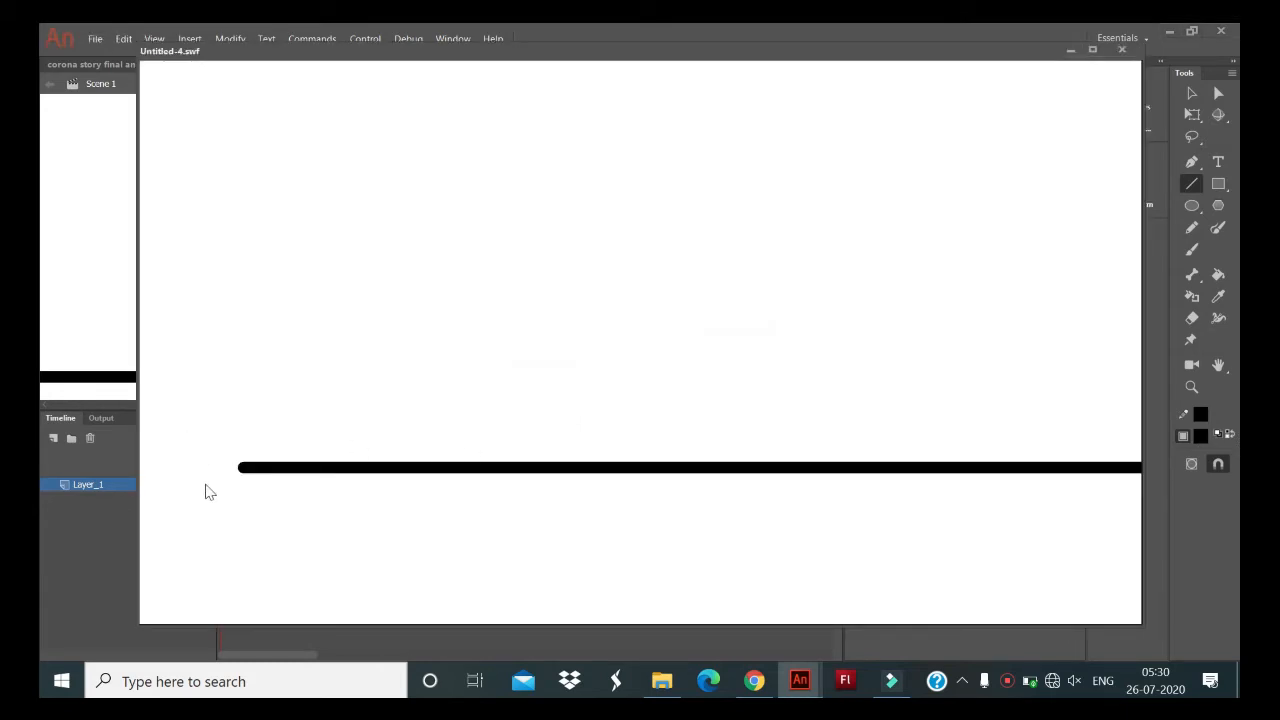
left_click(1121, 49)
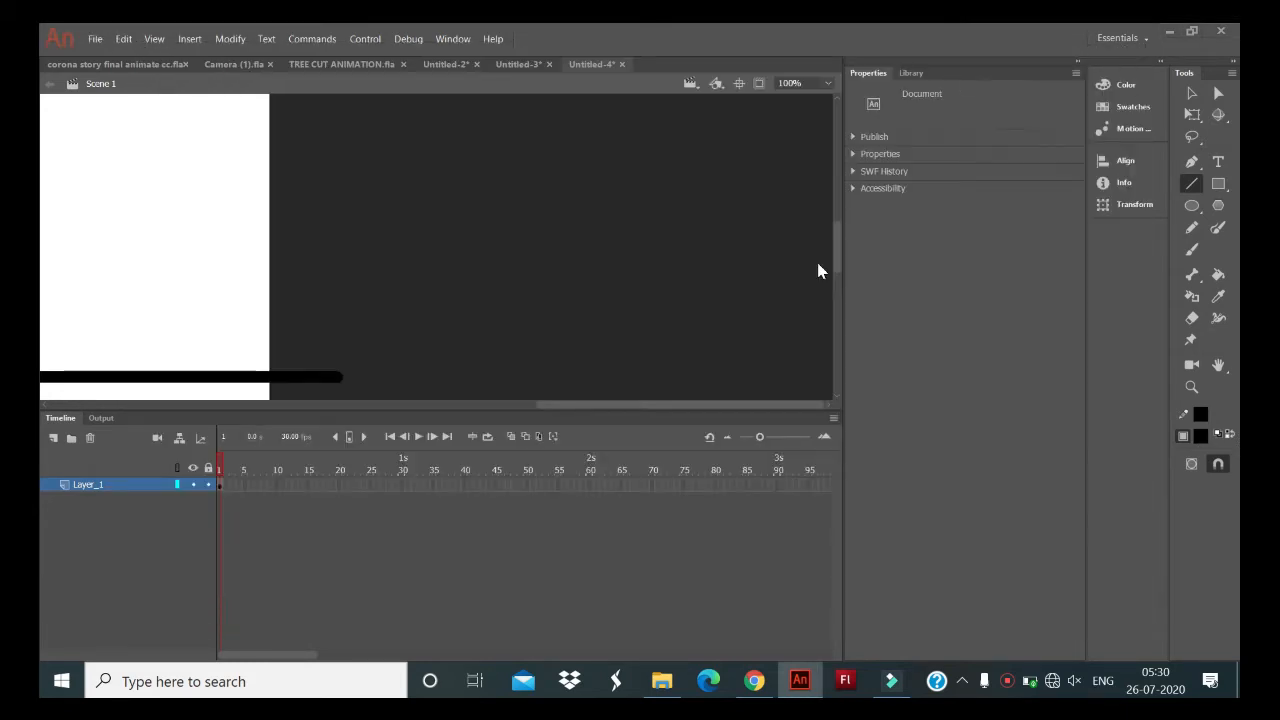
left_click_drag(546, 403, 237, 400)
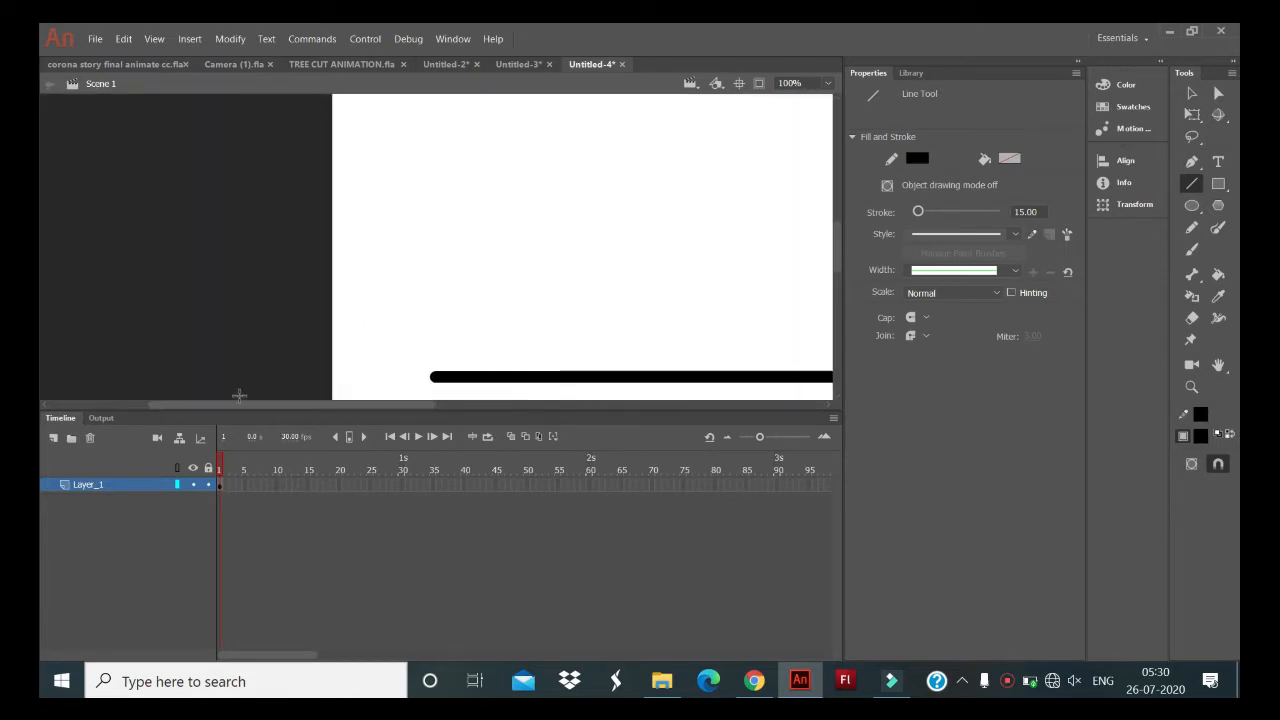
left_click_drag(445, 375, 255, 376)
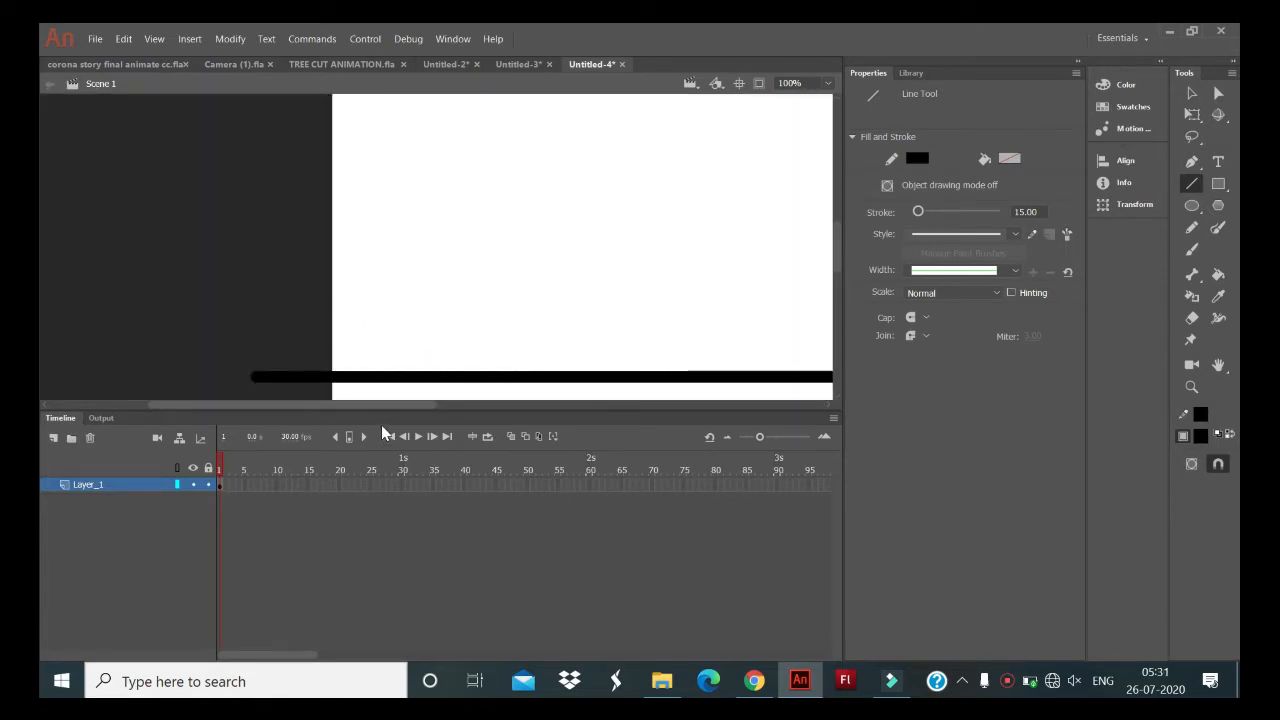
left_click_drag(394, 406, 464, 413)
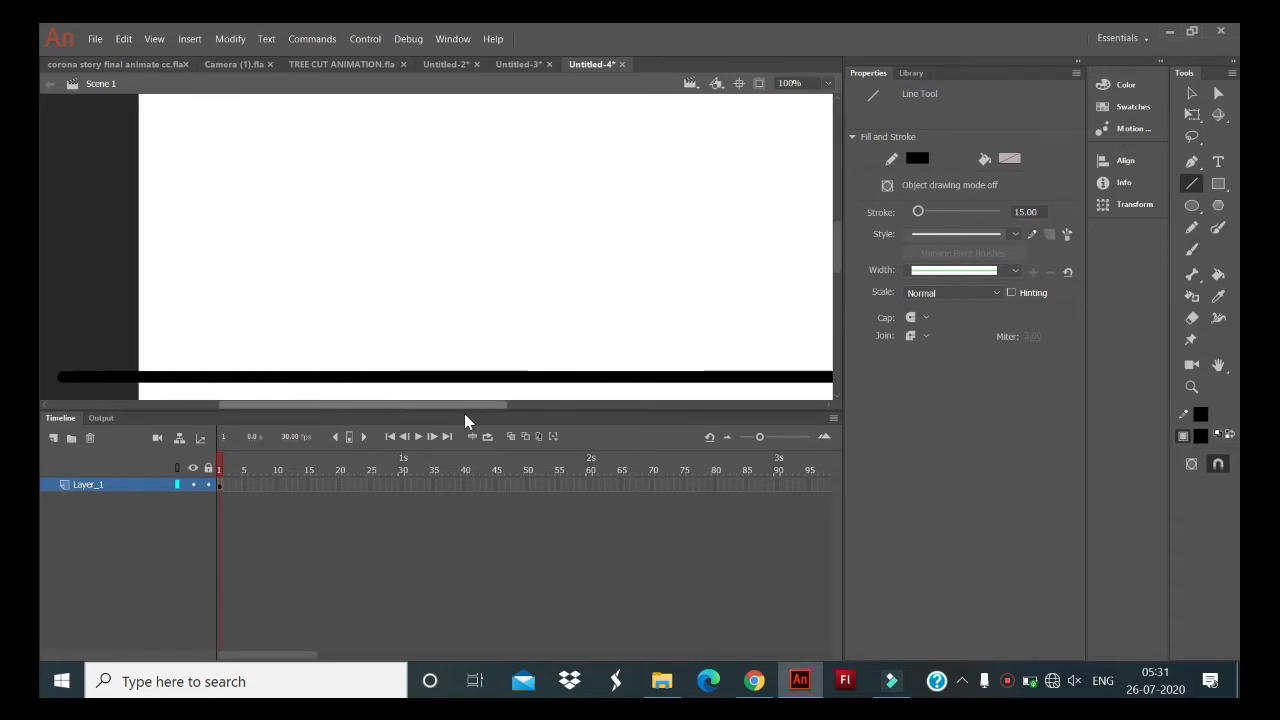
- Rename the layer holding the ground line as GROUND
left_click(83, 487)
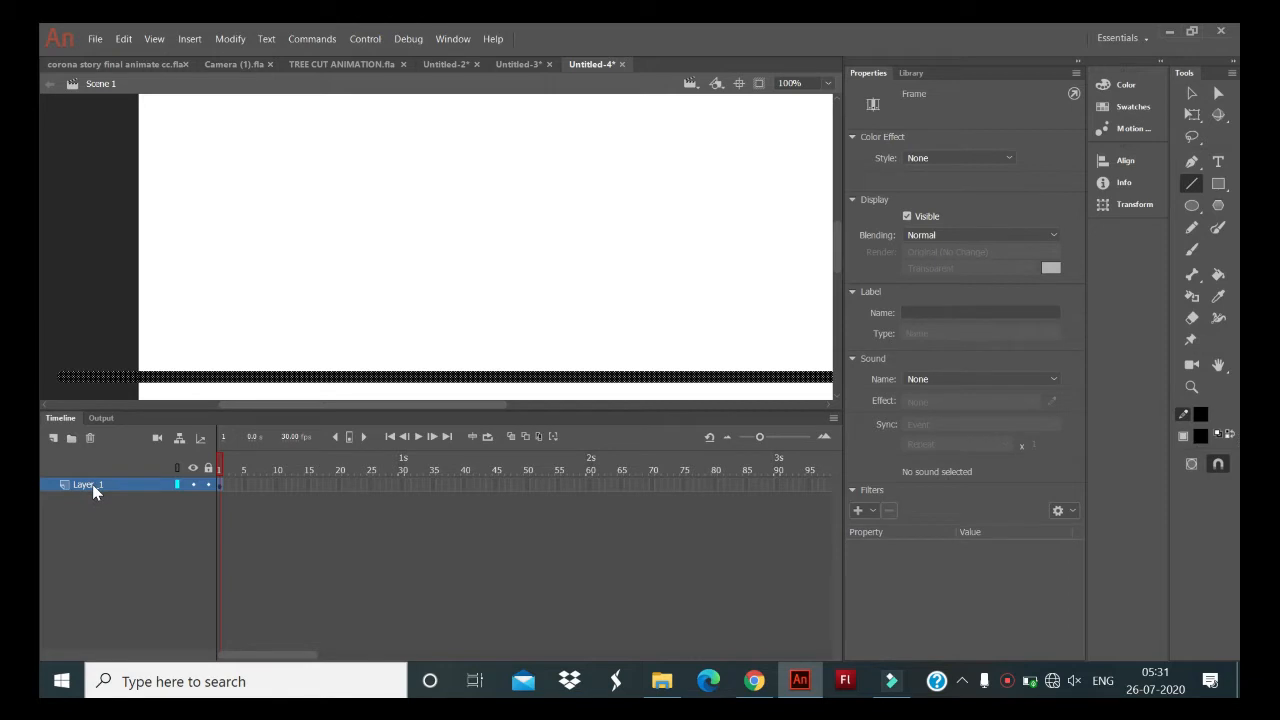
double_click(94, 489)
key("BackSpace")
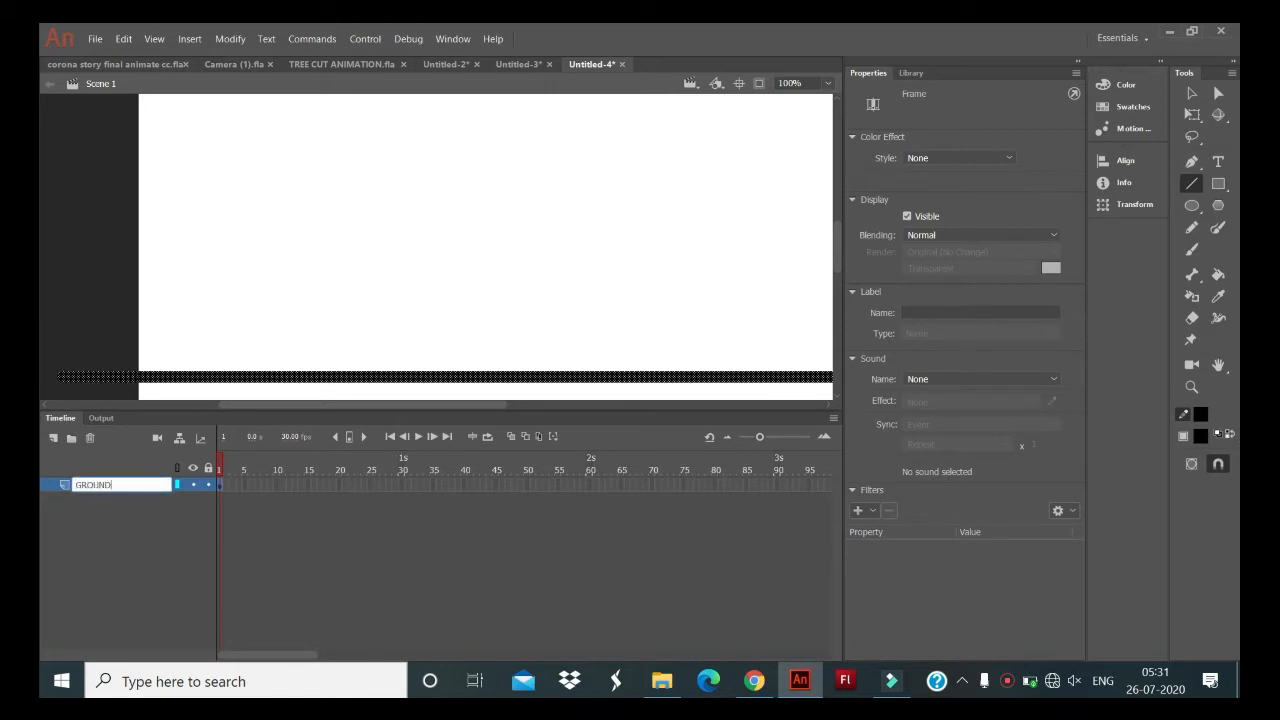
key("Return")
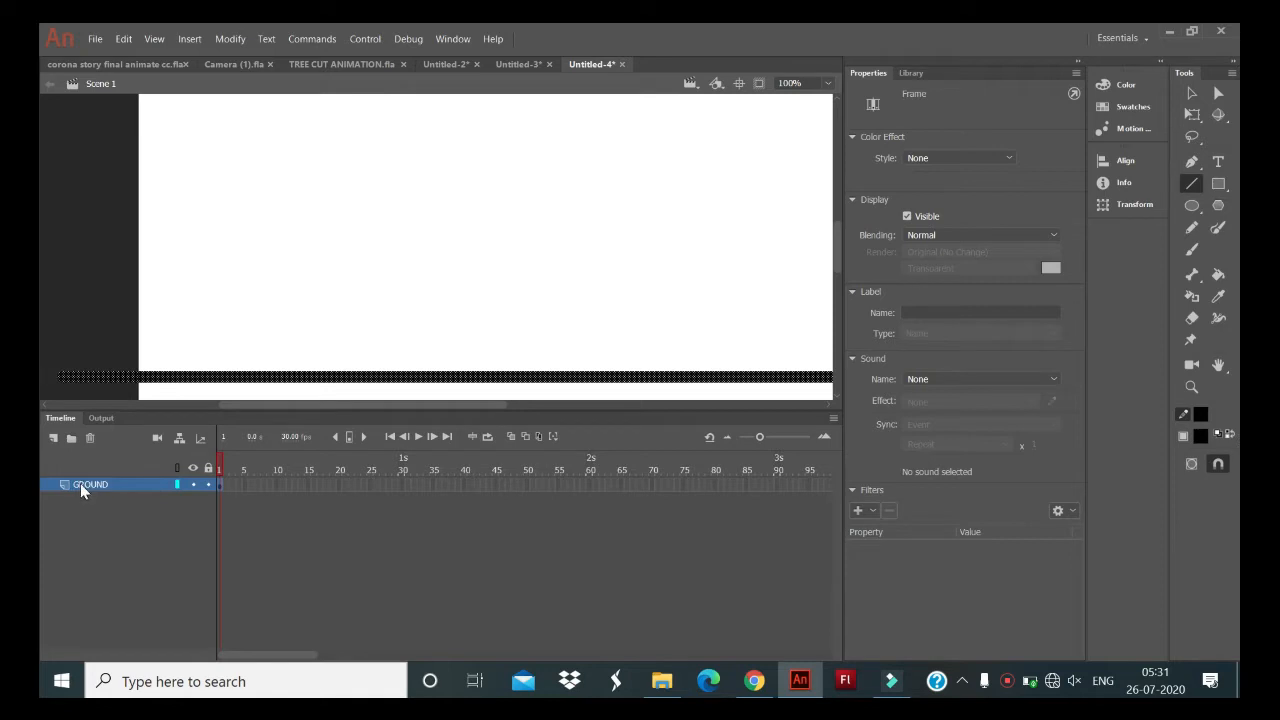
- Add a new layer above GROUND and name it BALL
left_click(53, 438)
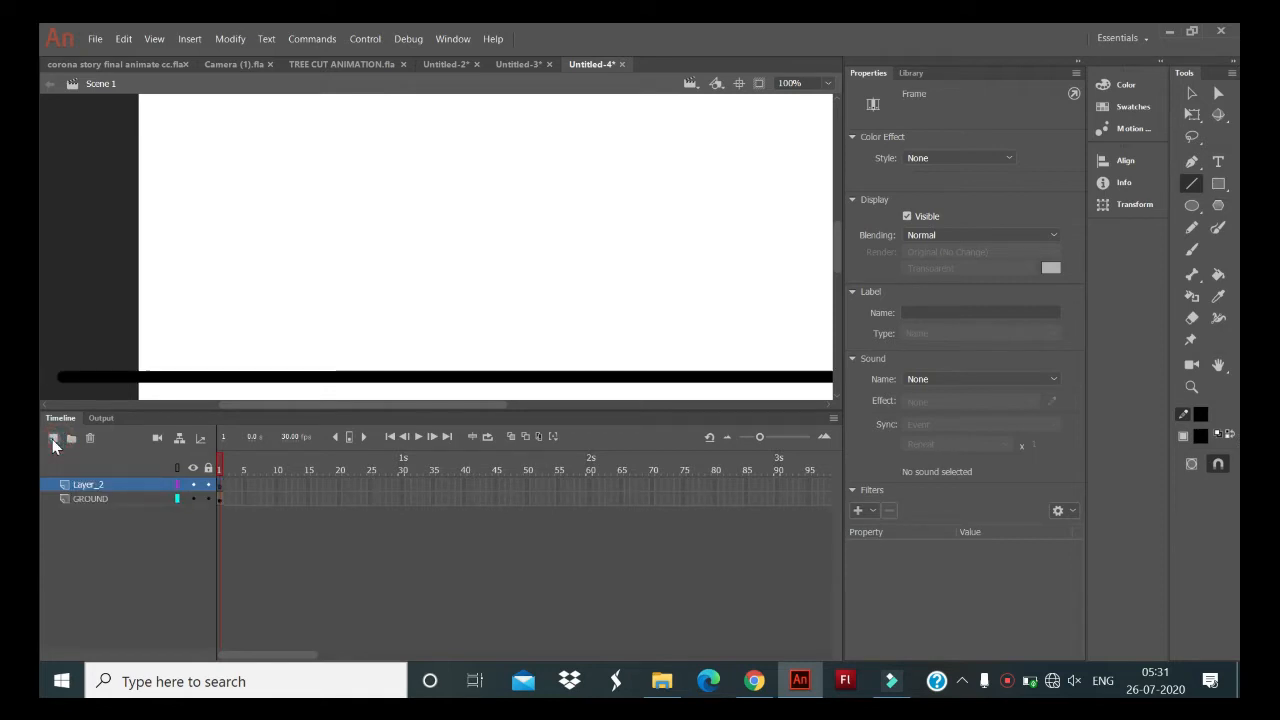
double_click(80, 487)
type("BA")
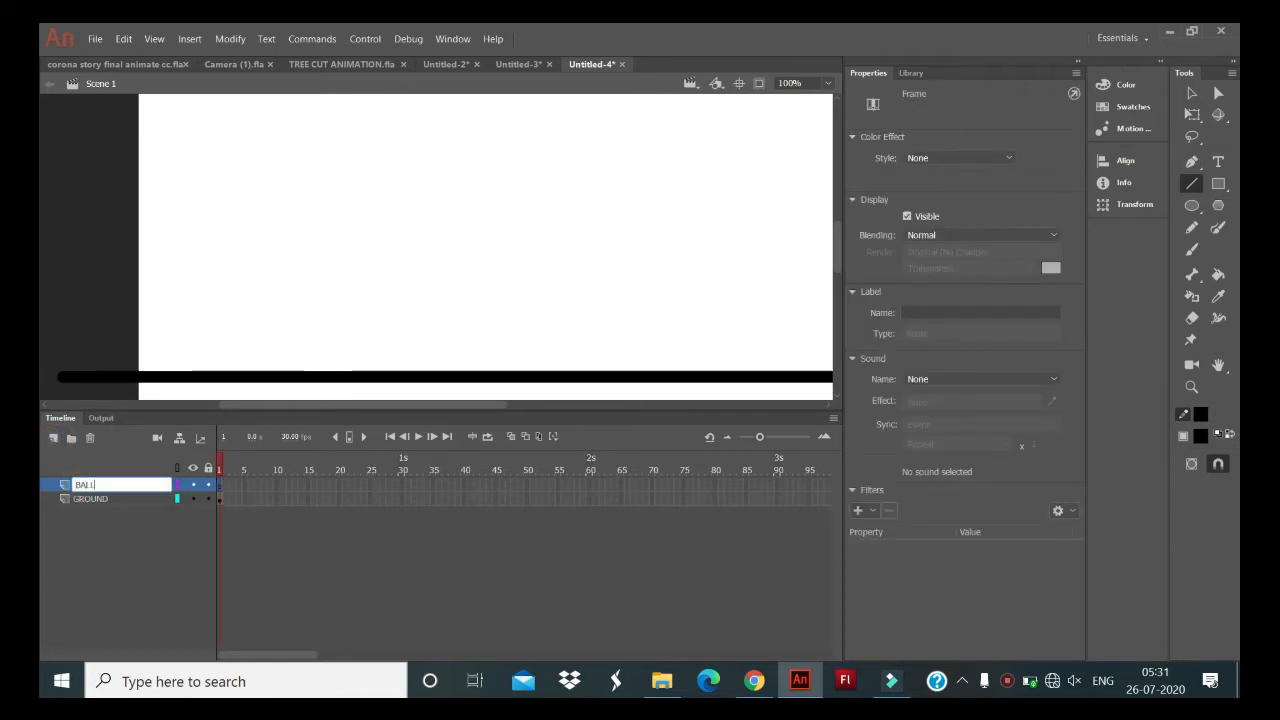
type("LL")
key("Return")
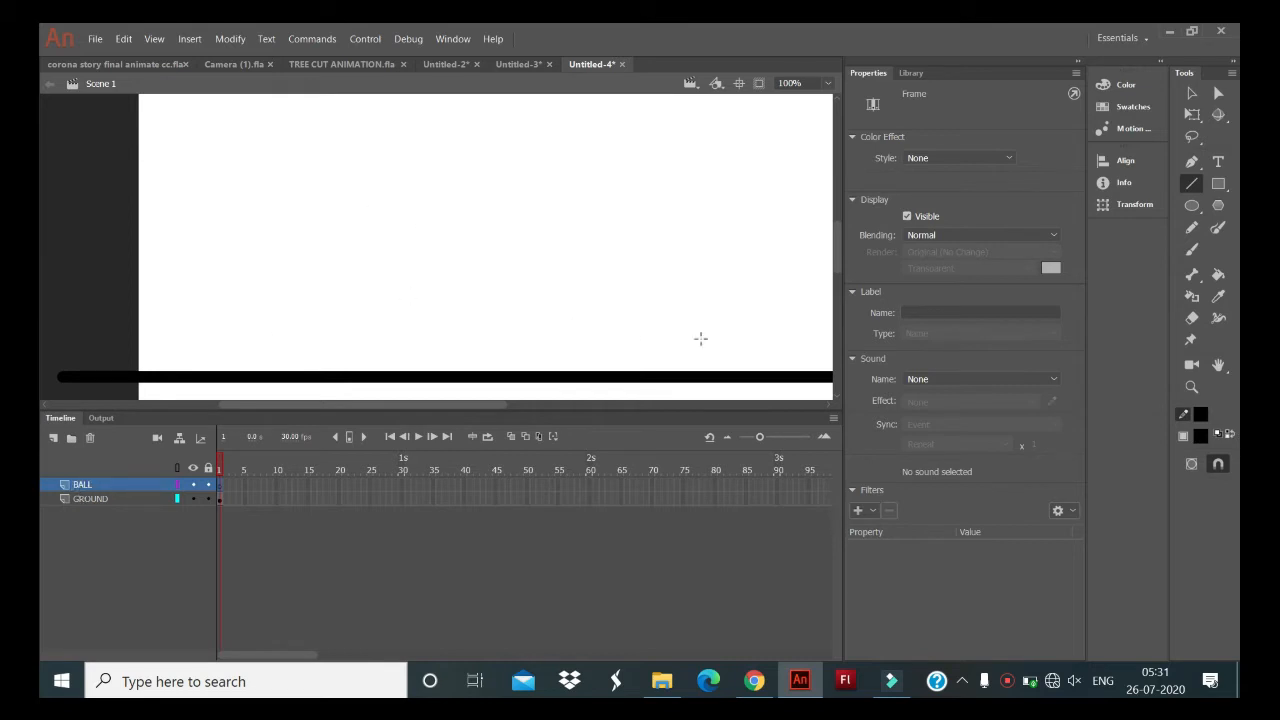
- Draw a circle about 122 px wide on the BALL layer with a black stroke of 15 and a #FF0000 red fill
left_click_drag(839, 255, 839, 251)
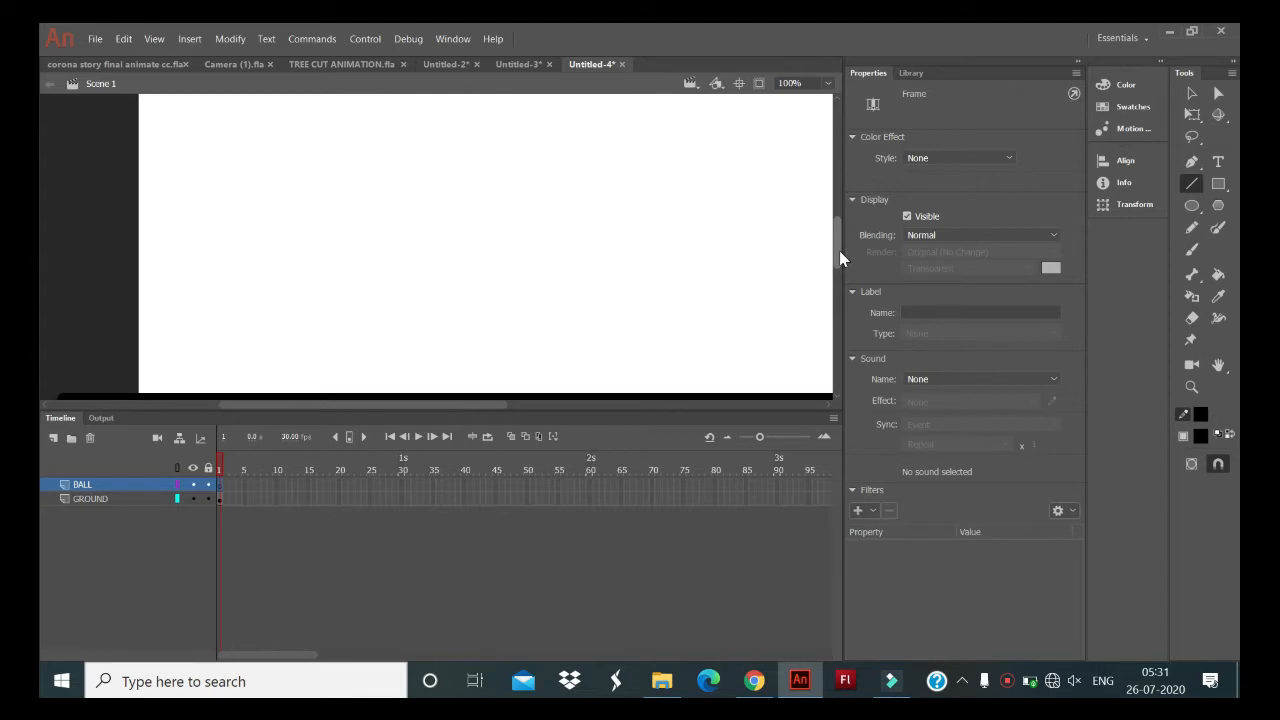
left_click(1191, 205)
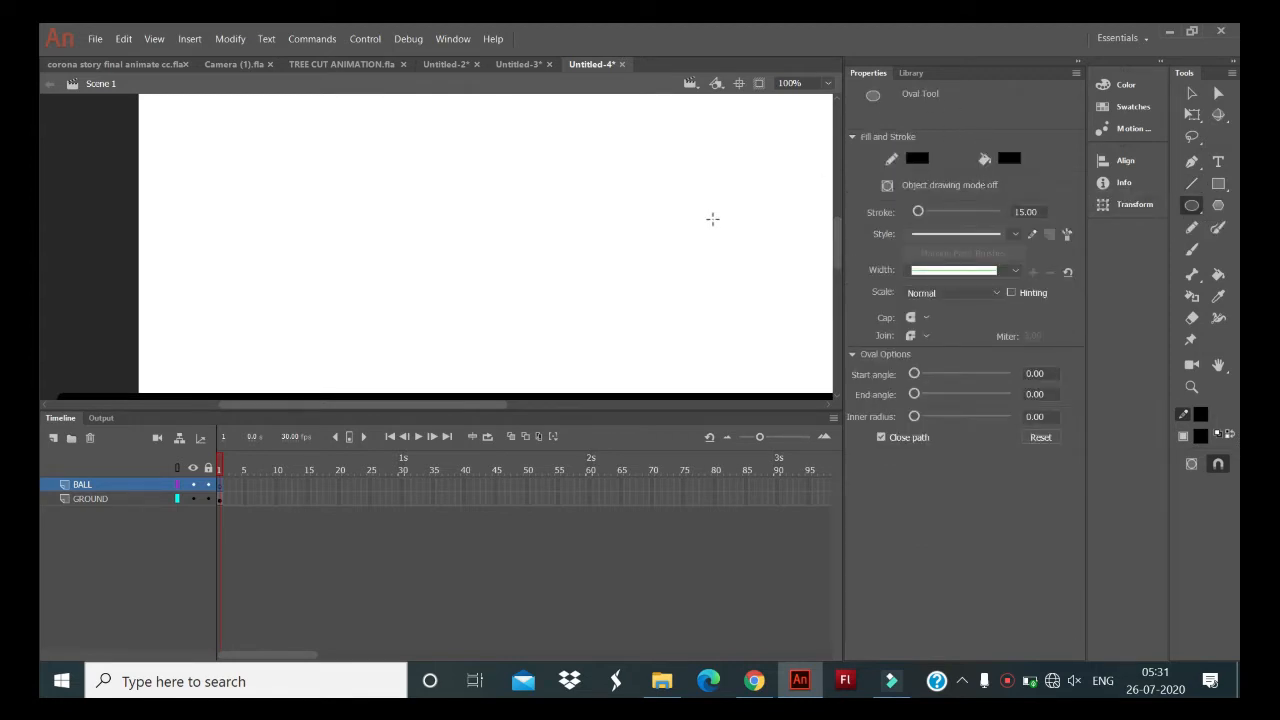
left_click(914, 163)
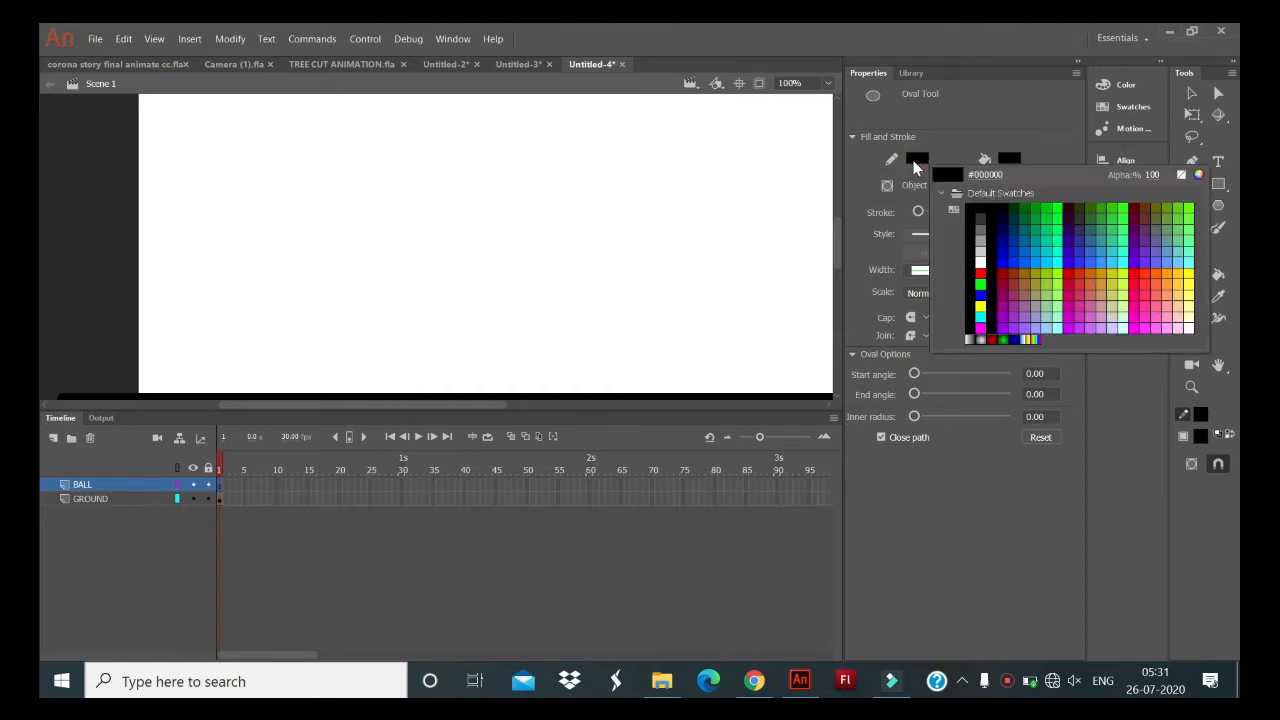
left_click(985, 205)
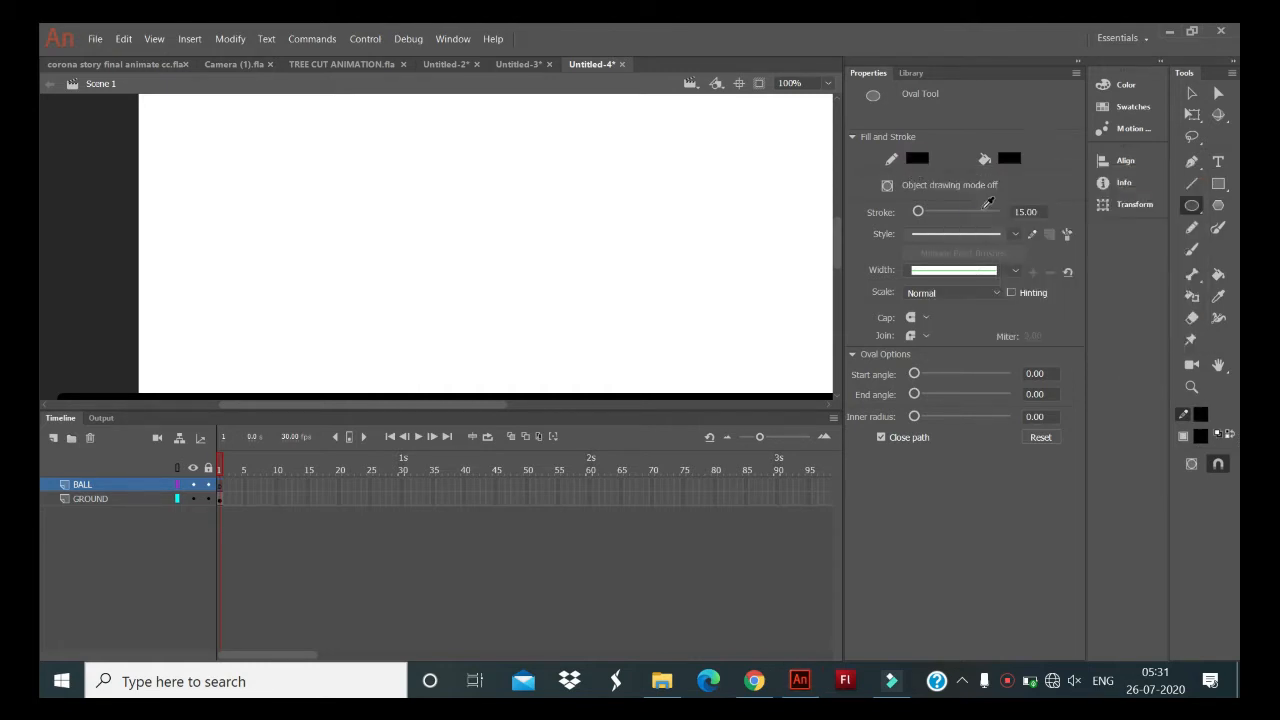
left_click(1005, 160)
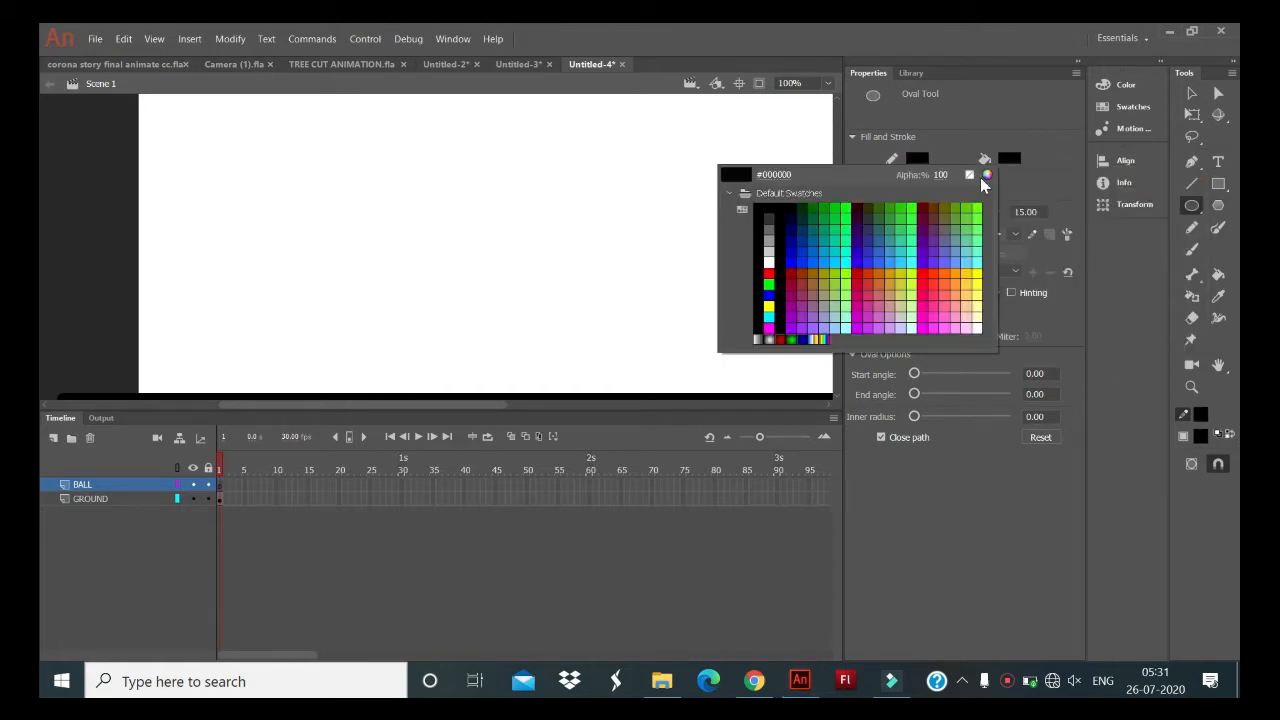
left_click(769, 271)
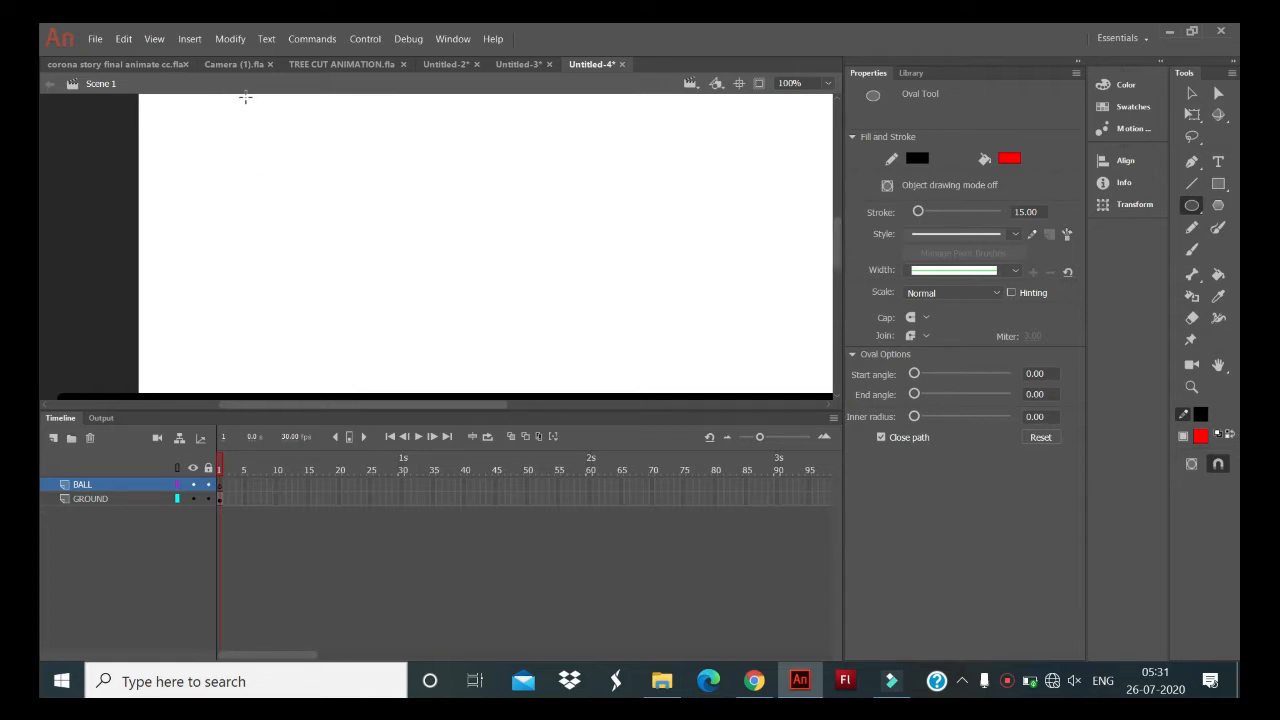
left_click_drag(245, 97, 340, 192)
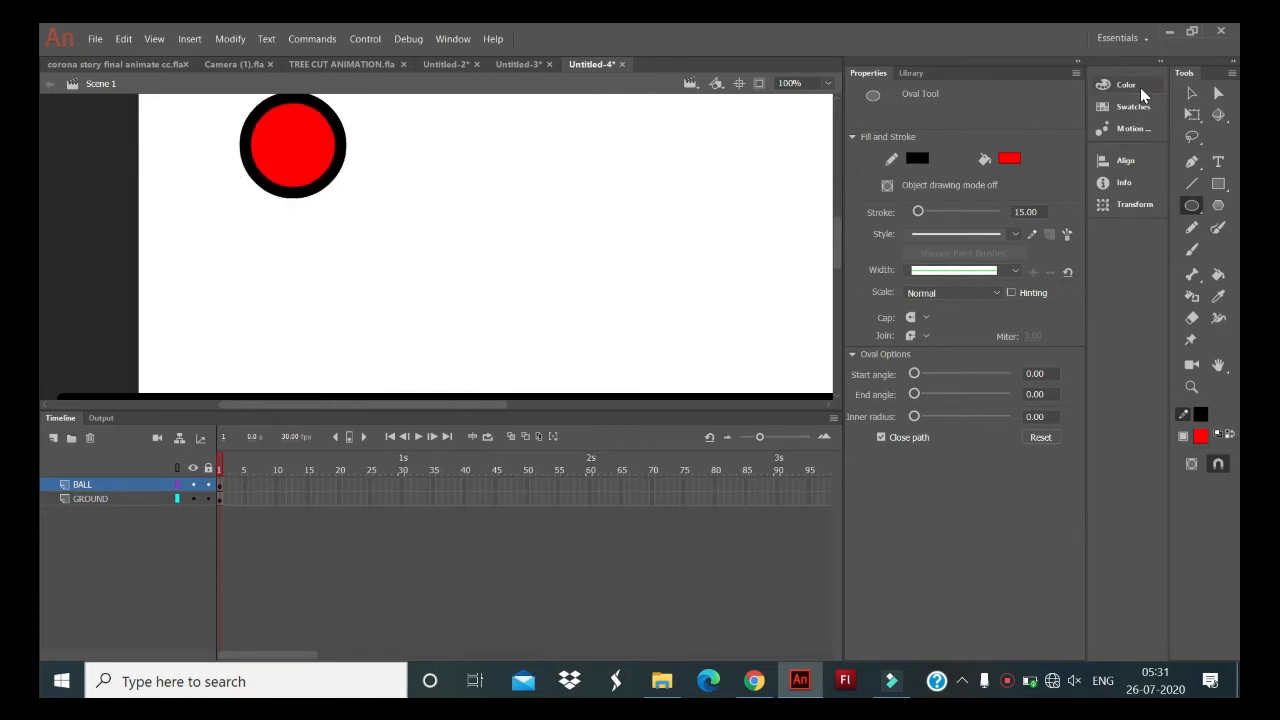
- Select the whole circle, stroke and fill, and convert it to a movie clip symbol
left_click(1192, 114)
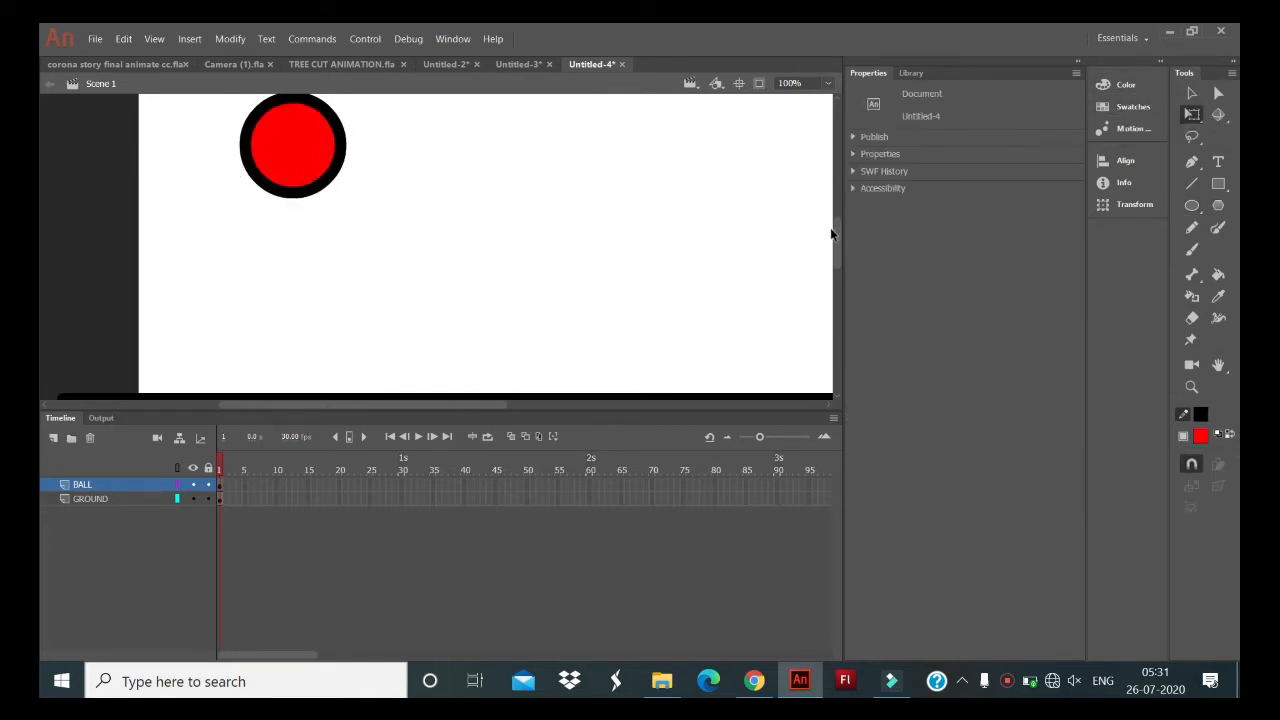
scroll(837, 237, "up", 2)
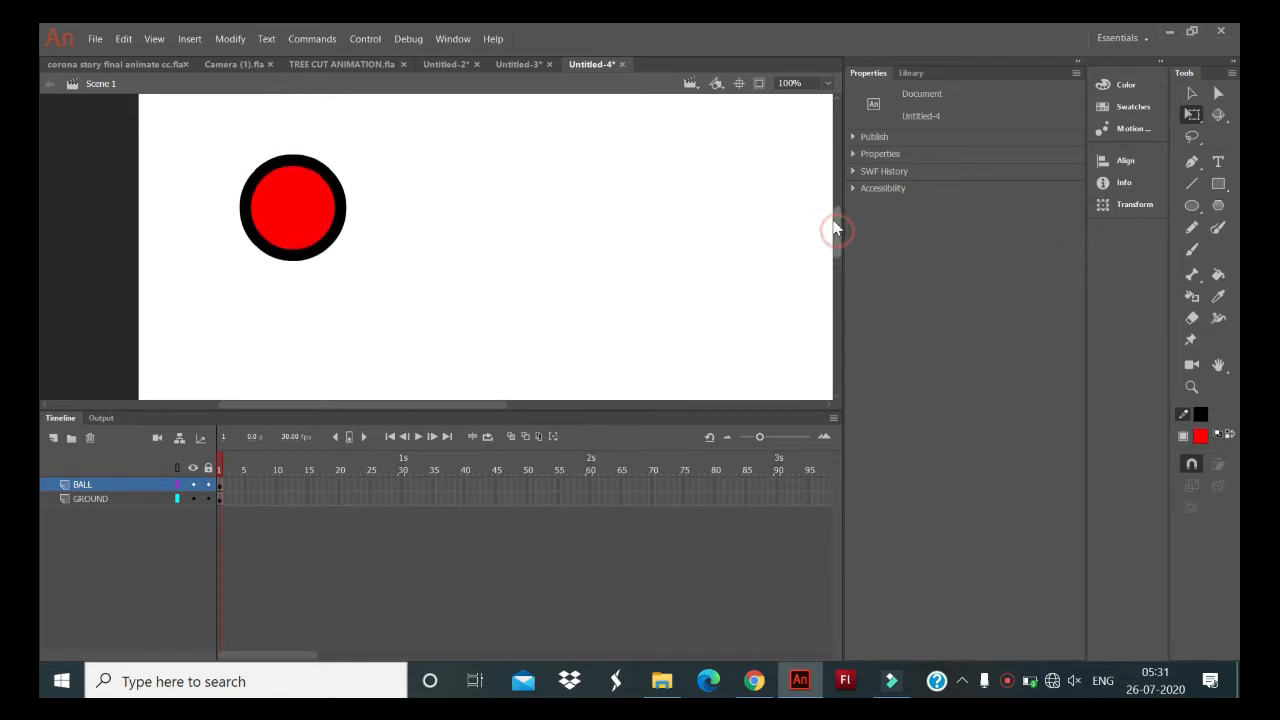
left_click_drag(189, 129, 417, 309)
right_click(326, 229)
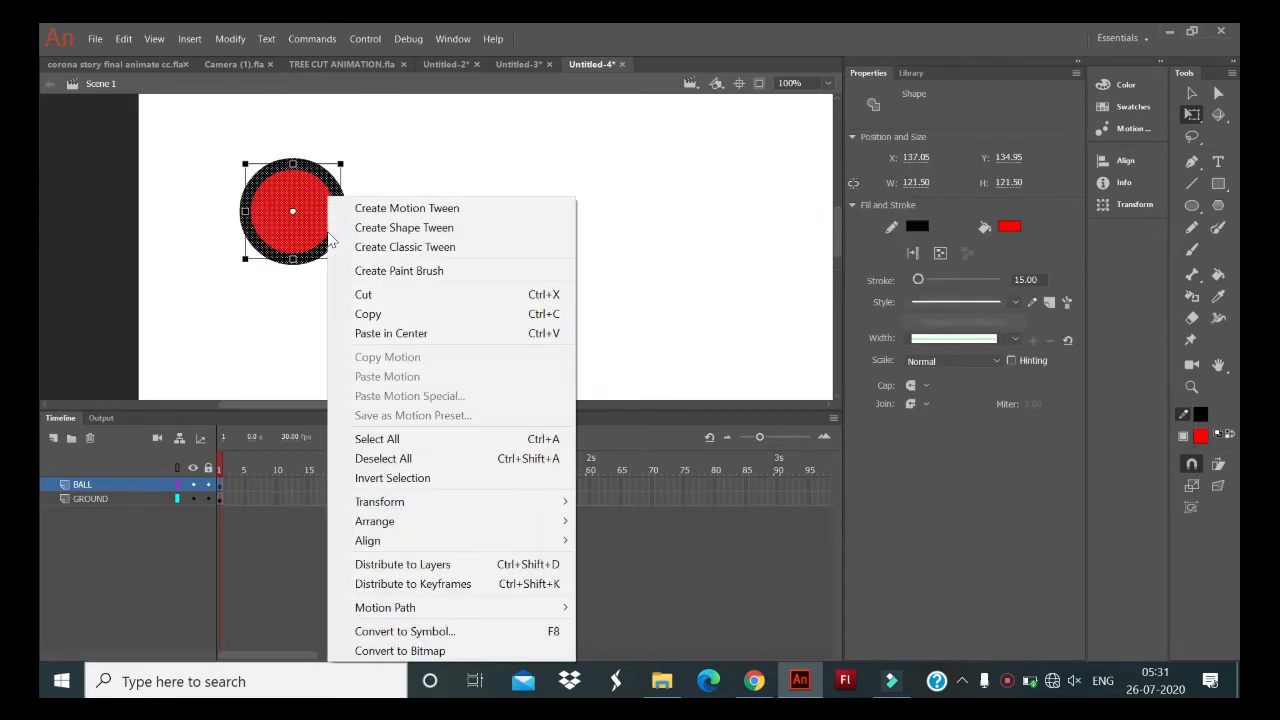
left_click(514, 631)
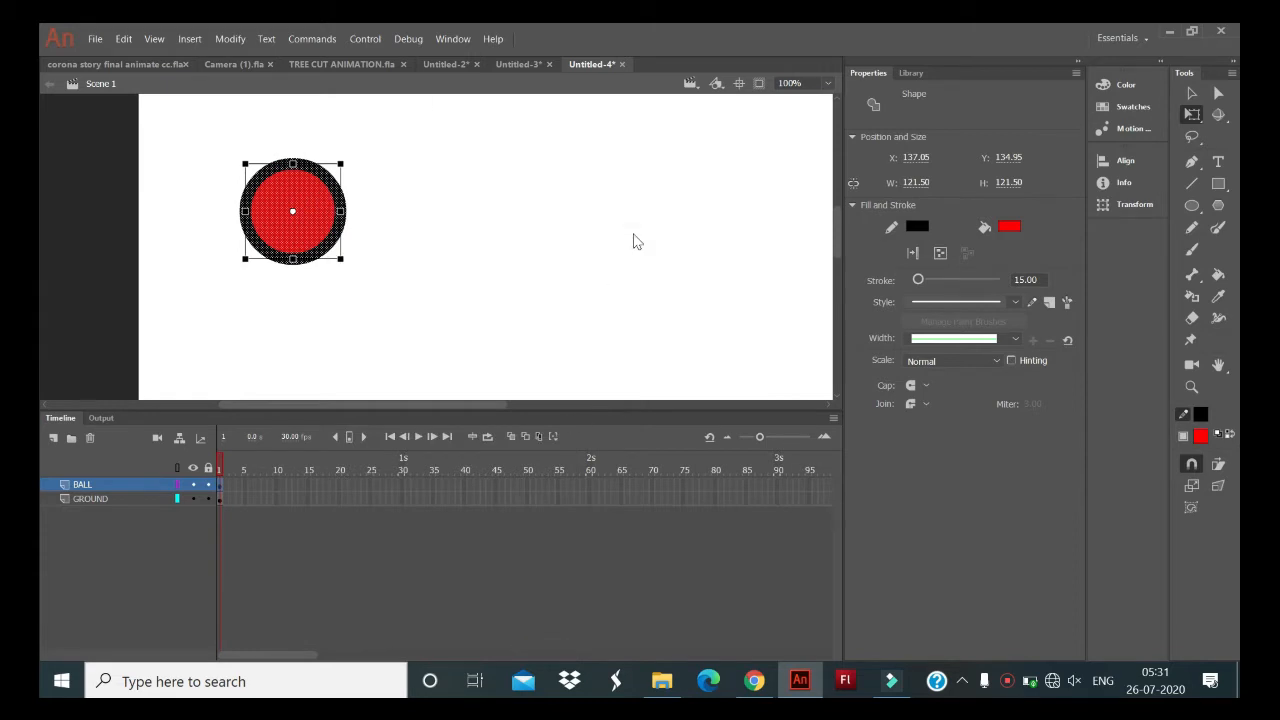
left_click(745, 131)
- Try placing a second instance of the ball symbol from the library on the stage and undo the placement
left_click(906, 72)
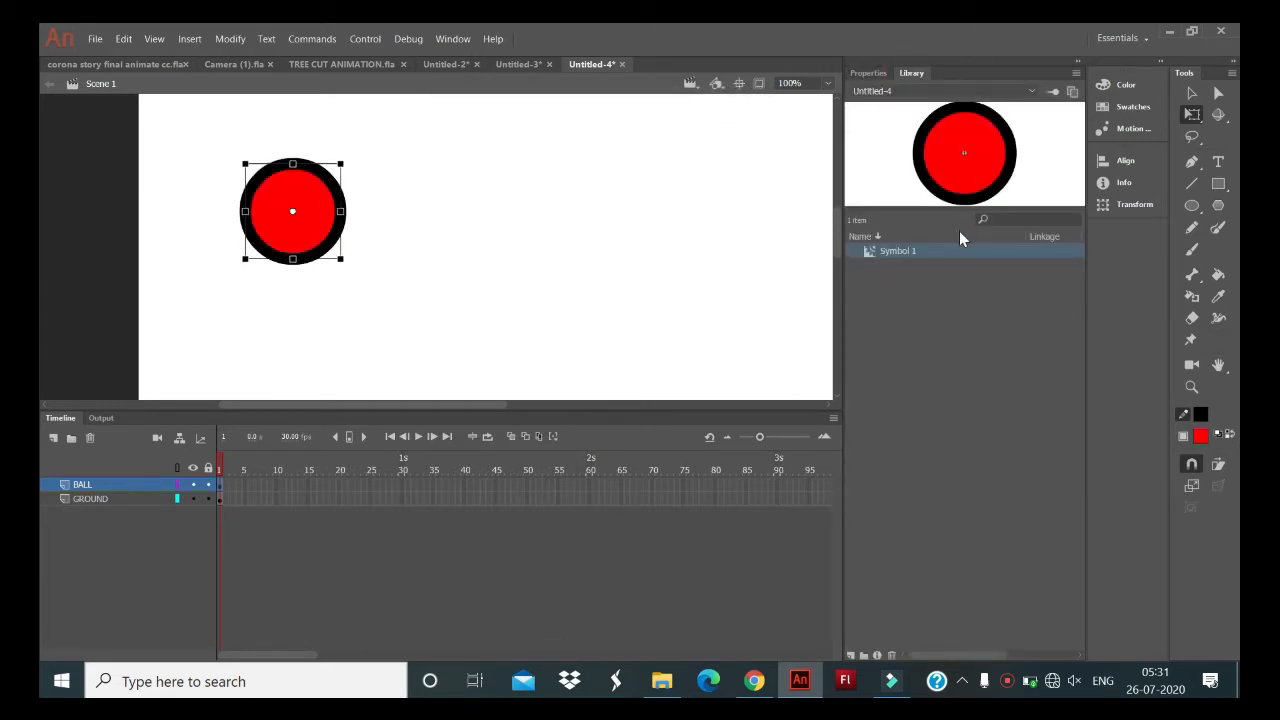
left_click_drag(950, 251, 655, 250)
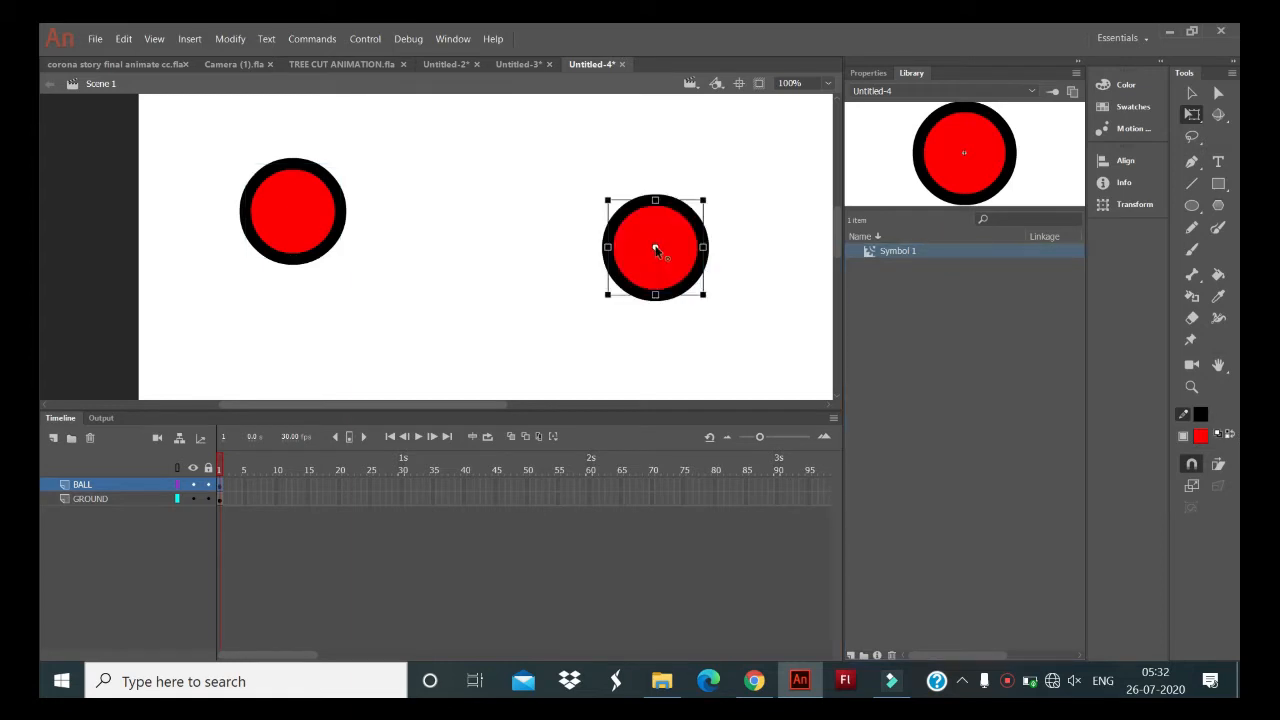
key("ctrl+z")
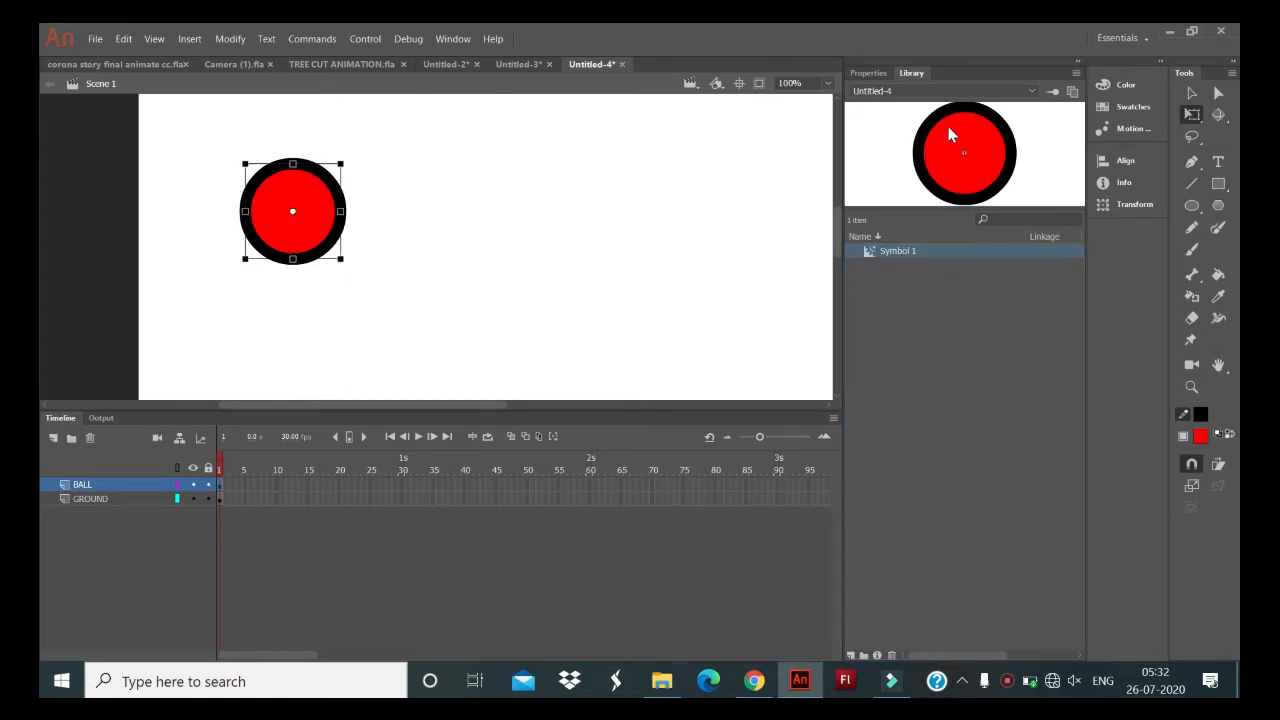
left_click(878, 72)
- Insert keyframes at frame 15 on both the BALL and GROUND layers
left_click_drag(836, 246, 836, 257)
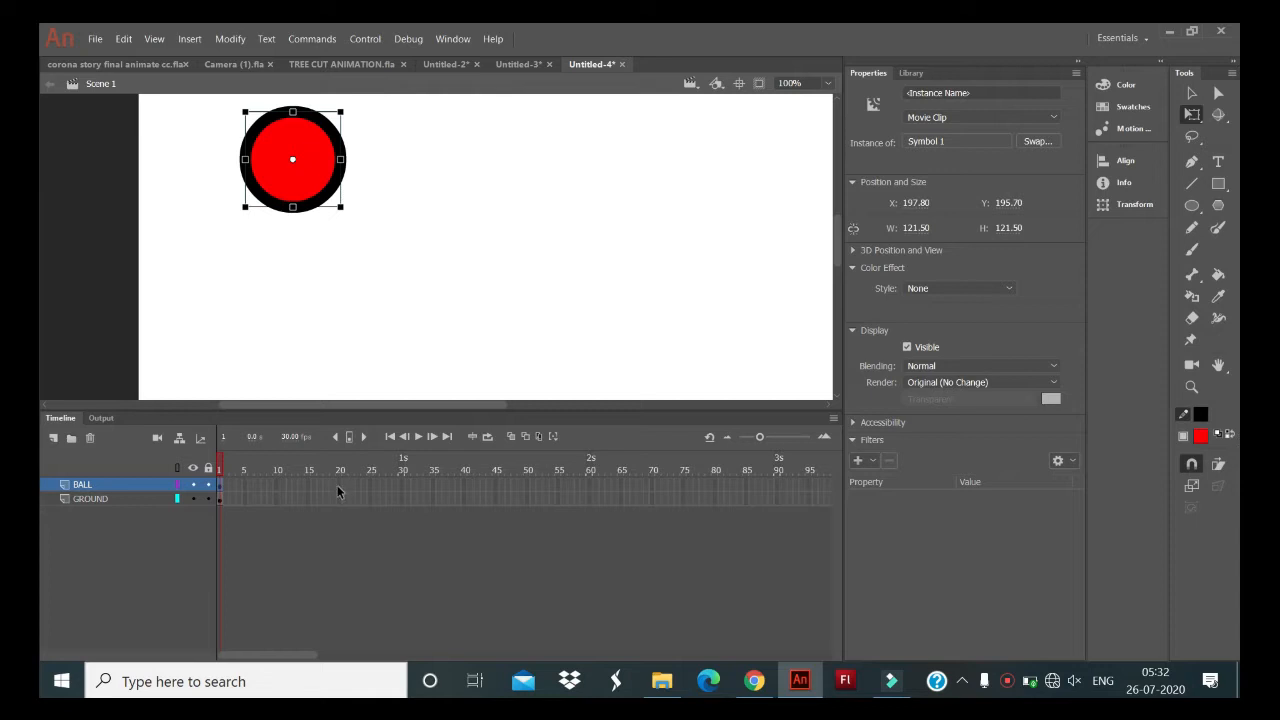
left_click(308, 486)
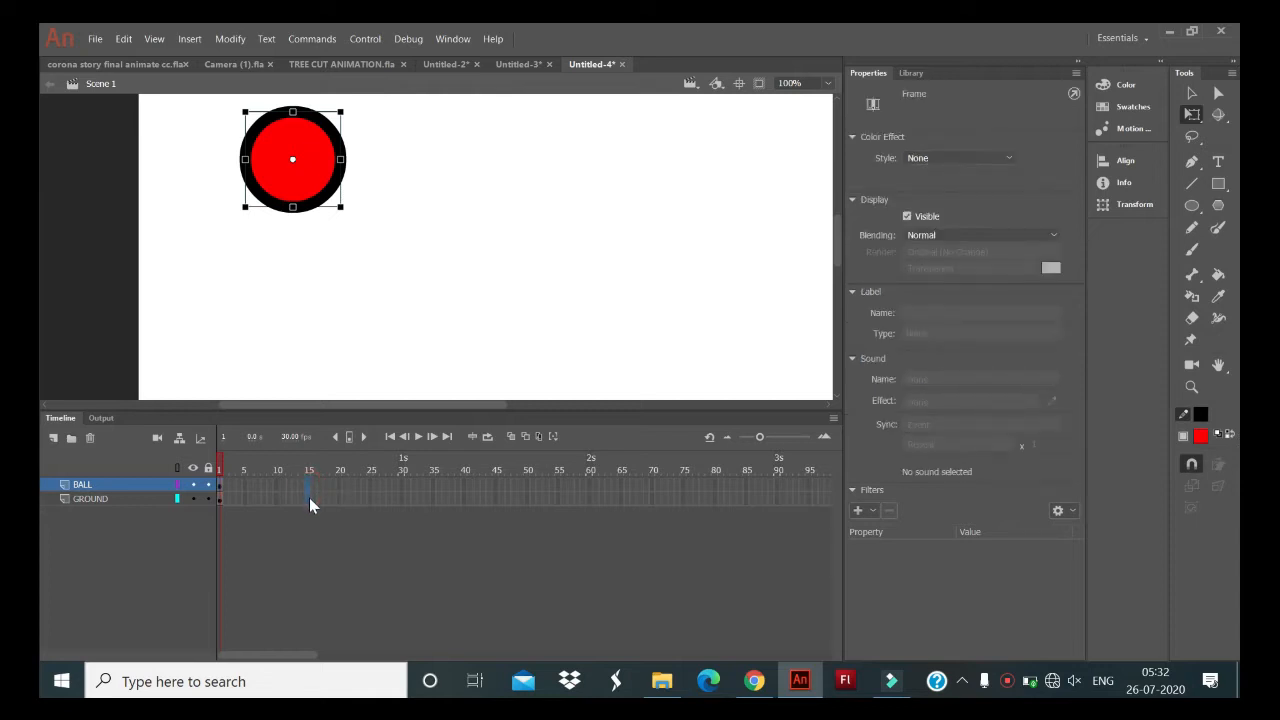
left_click(309, 497)
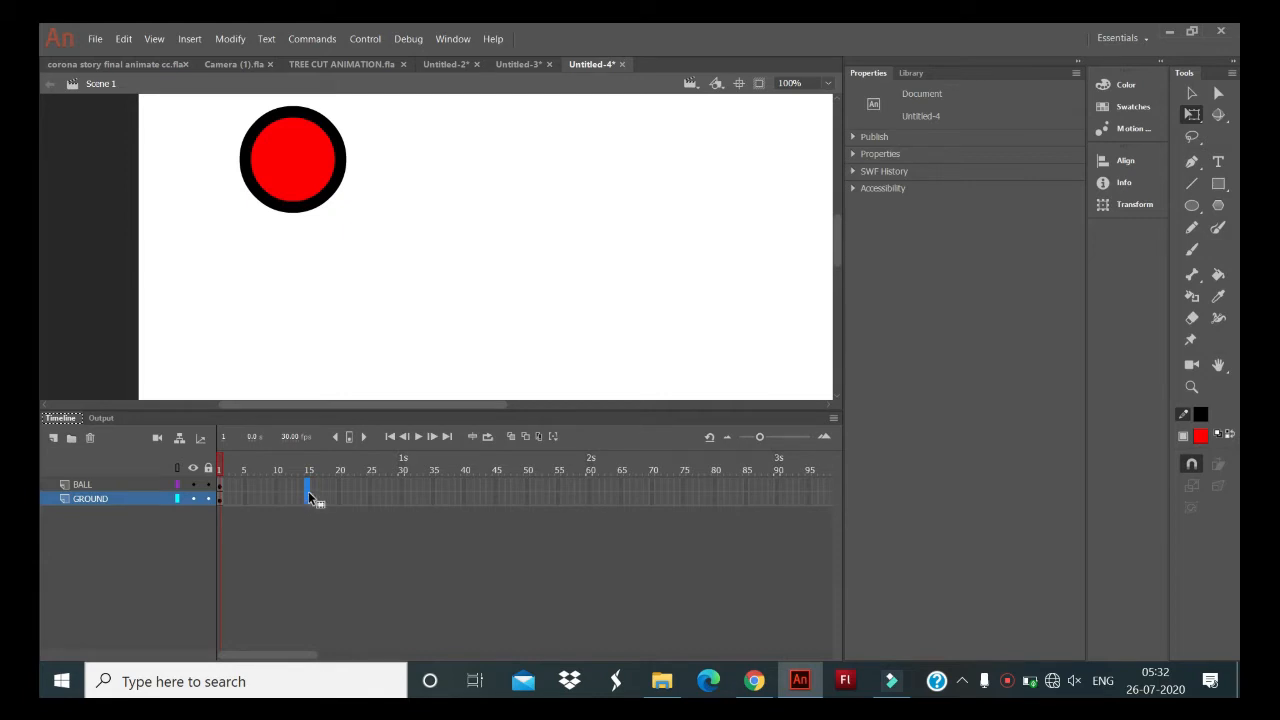
right_click(309, 502)
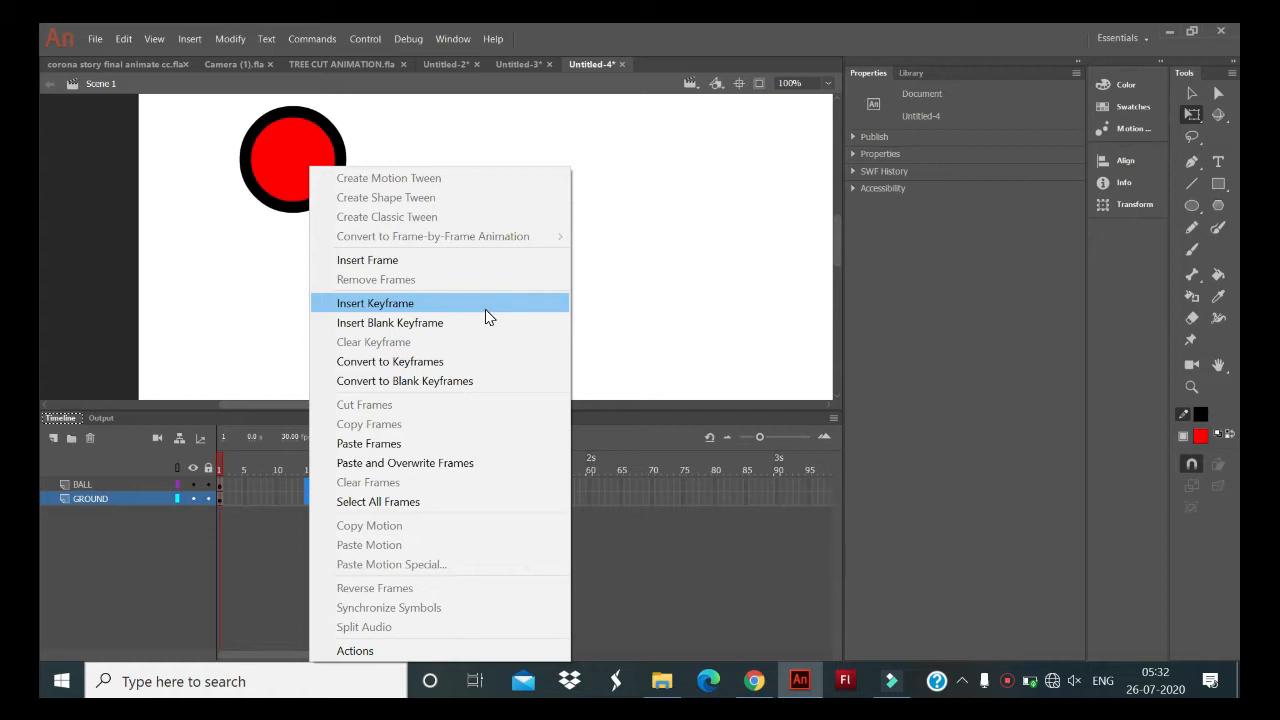
left_click(488, 316)
- Move only the ball at frame 15 straight down onto the ground line, to about Y 451
left_click(308, 485)
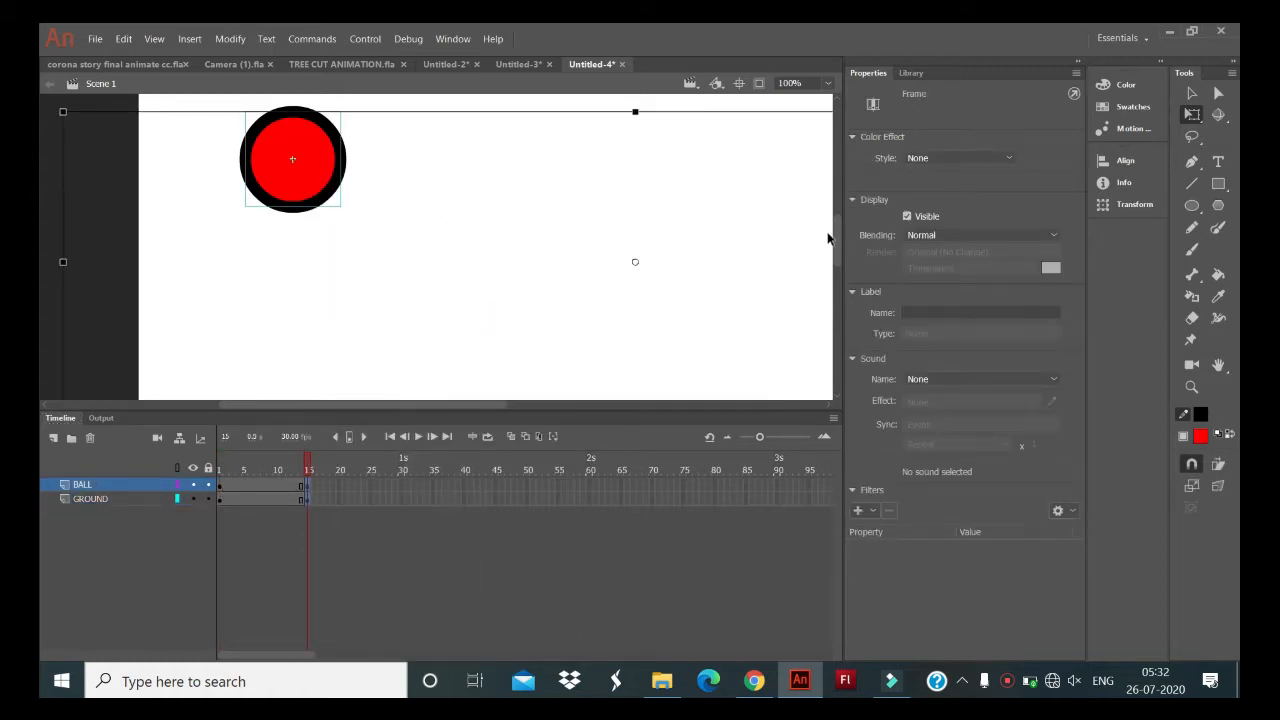
left_click_drag(838, 236, 840, 239)
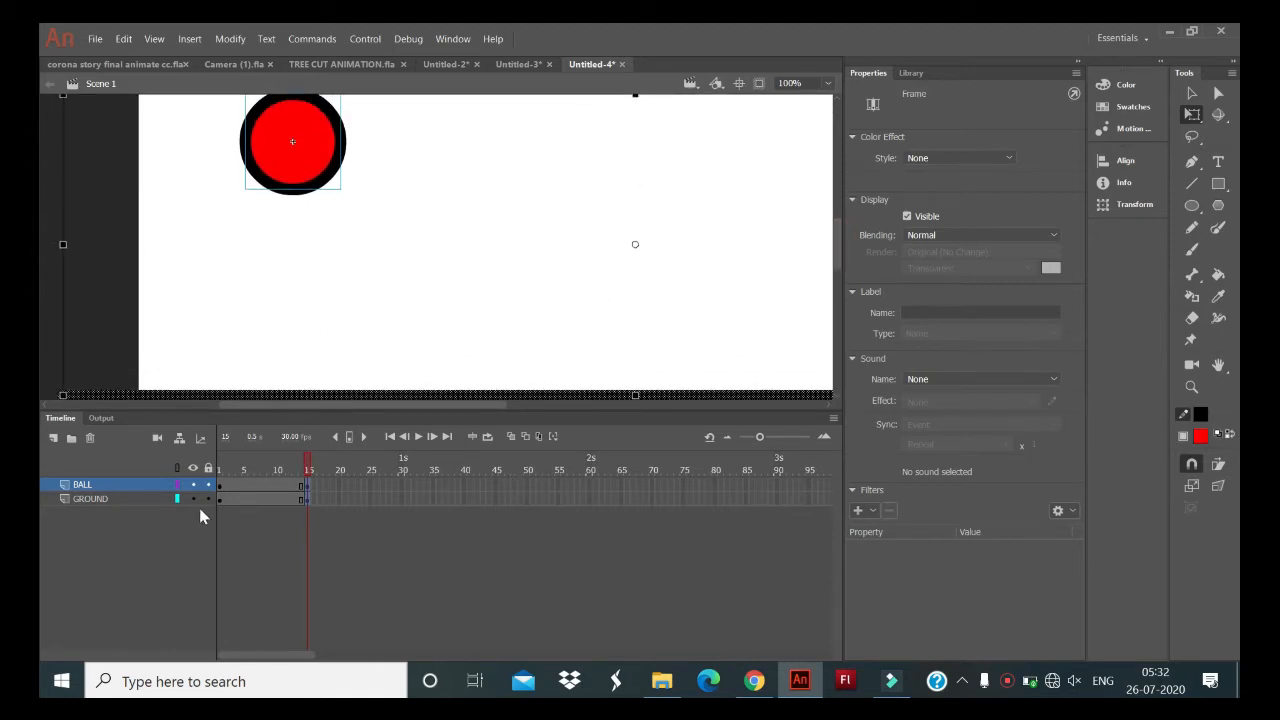
left_click(104, 499)
left_click(108, 485)
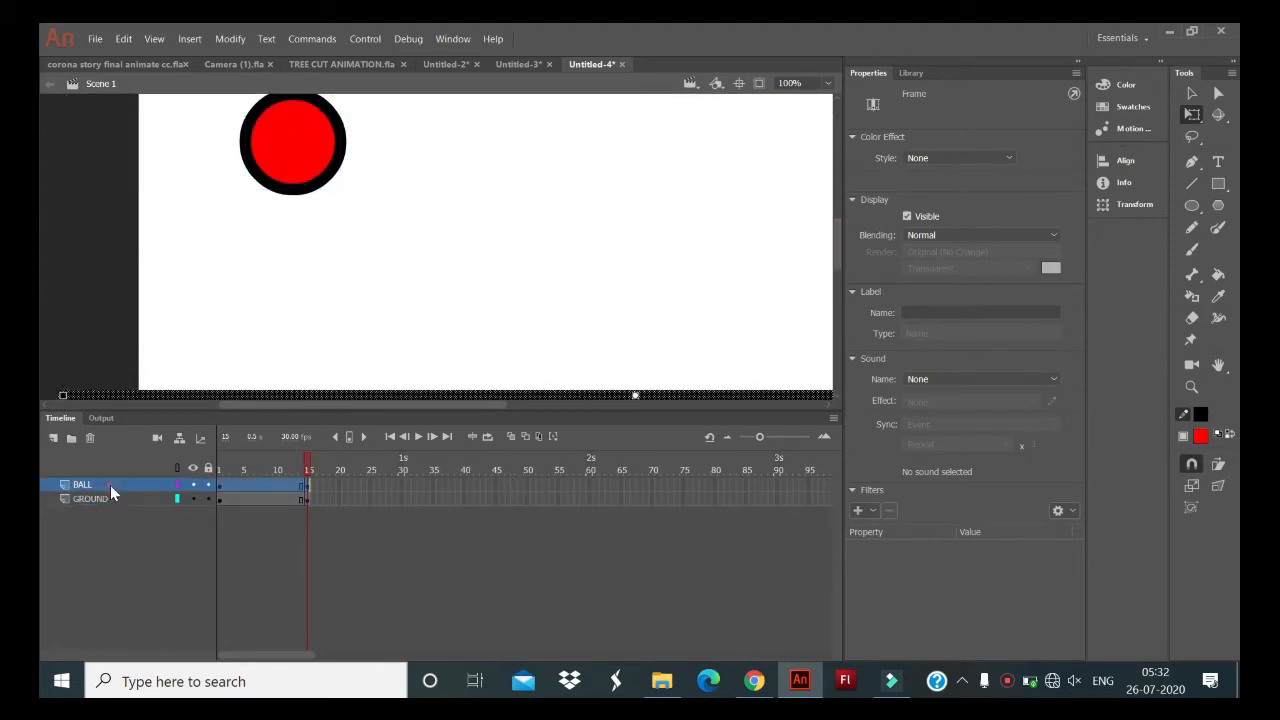
left_click(335, 490)
left_click(331, 498)
left_click(308, 486)
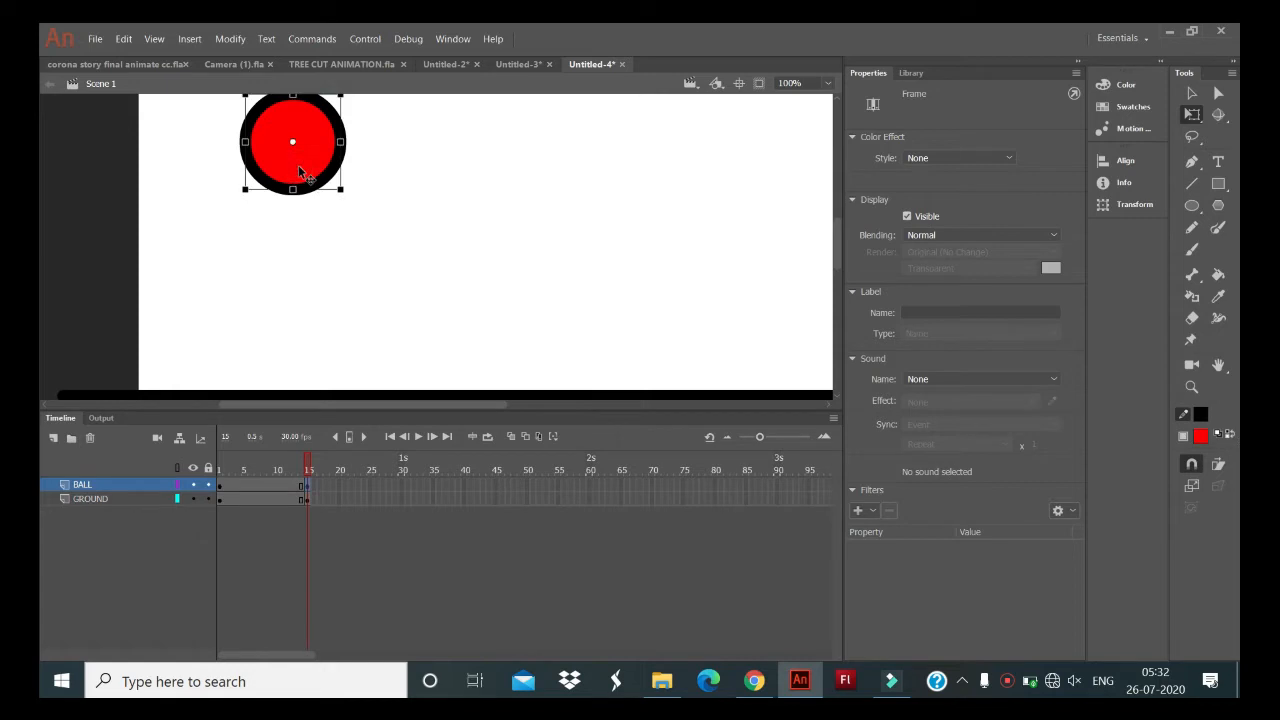
left_click_drag(298, 170, 294, 367)
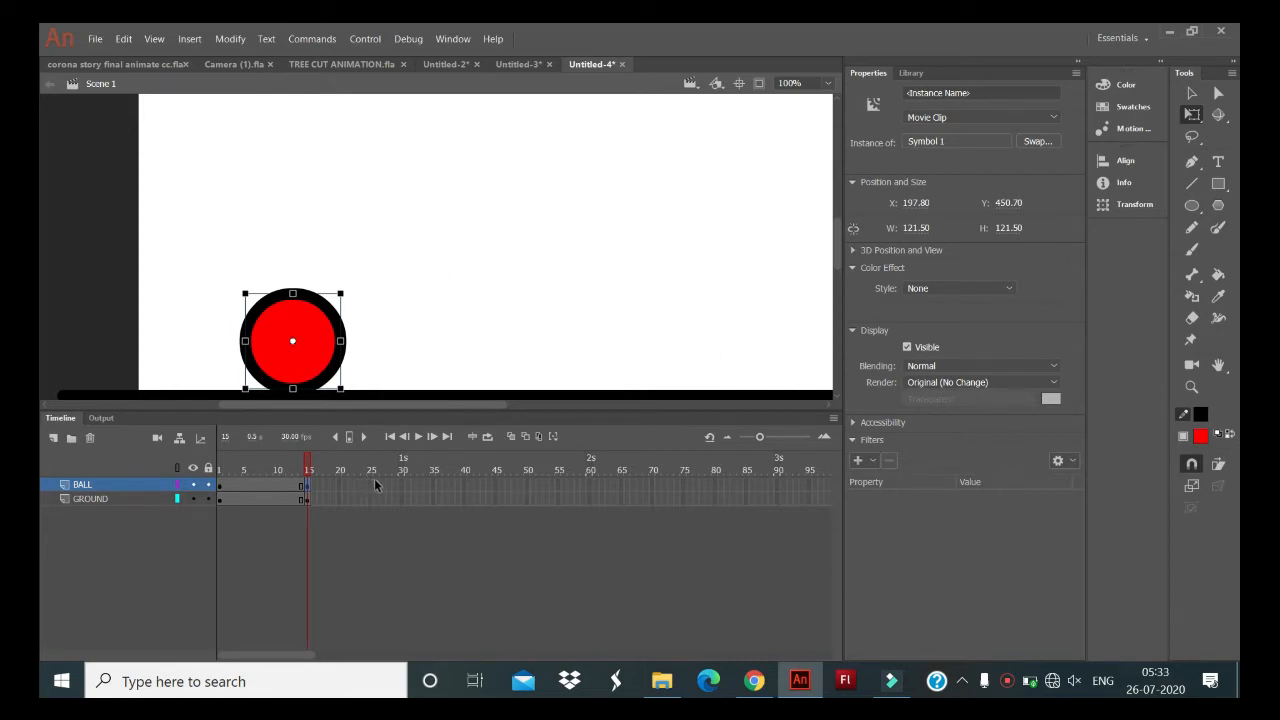
- Insert keyframes at frame 30 on both the BALL and GROUND layers
left_click(402, 486)
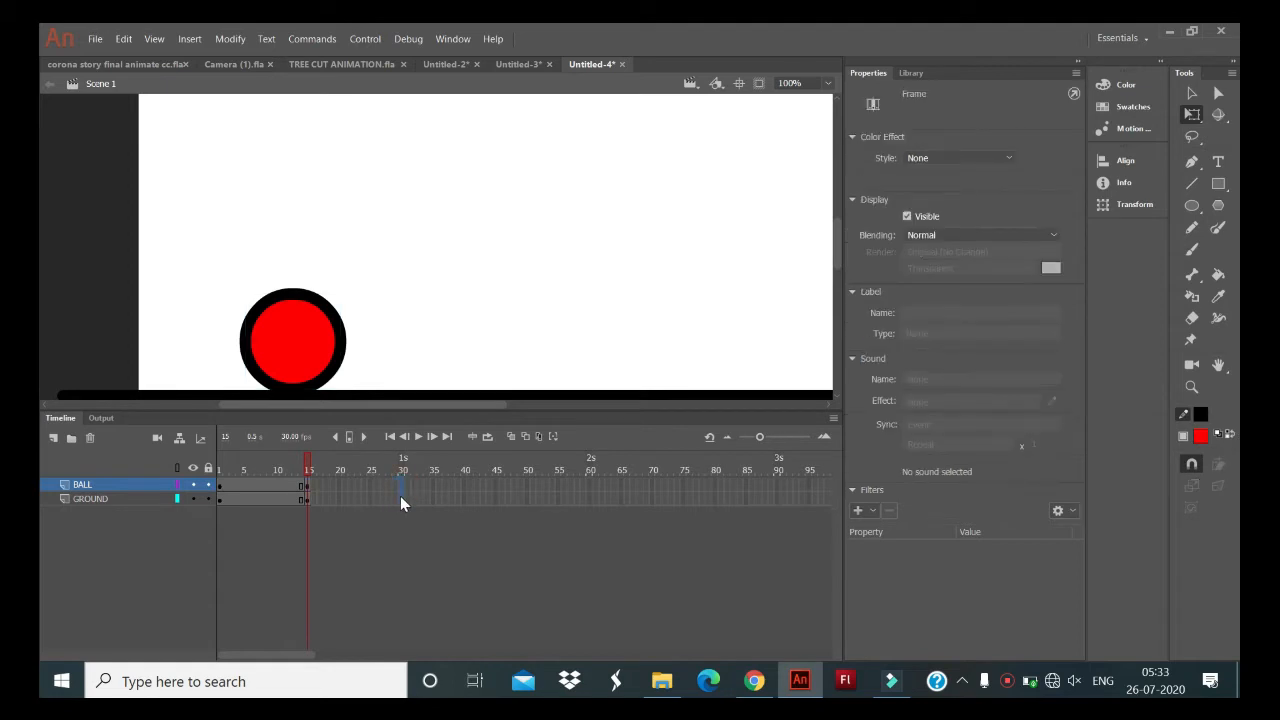
left_click(400, 497)
left_click_drag(400, 500, 402, 486)
key("F6")
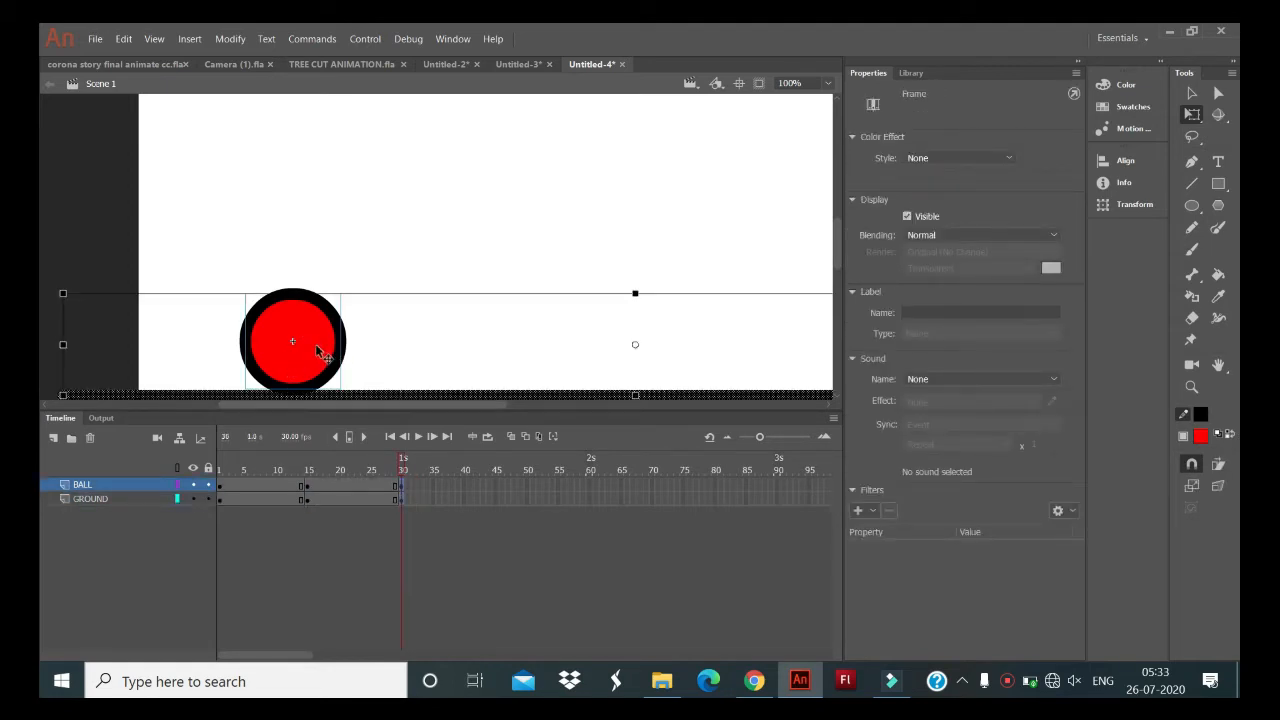
- Move only the ball at frame 30 up and to the right, to about X 258, Y 324, leaving the ground line in place
left_click_drag(316, 347, 362, 255)
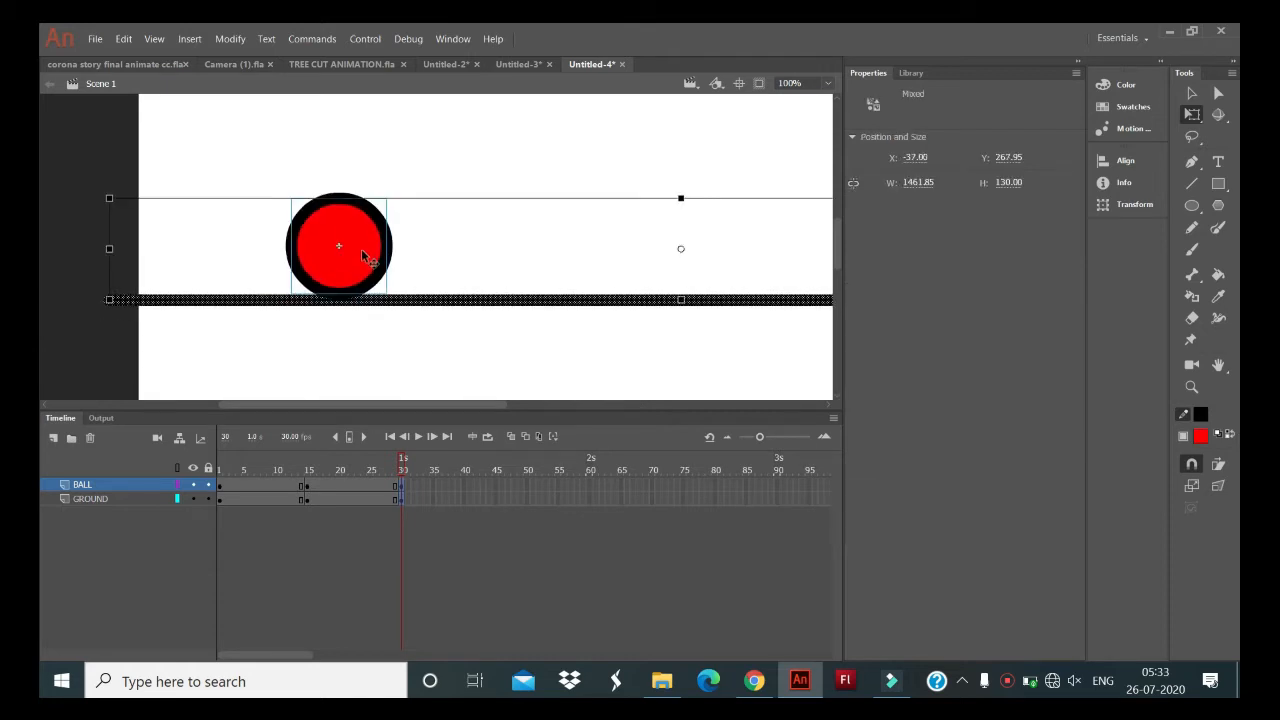
key("ctrl+z")
left_click(350, 555)
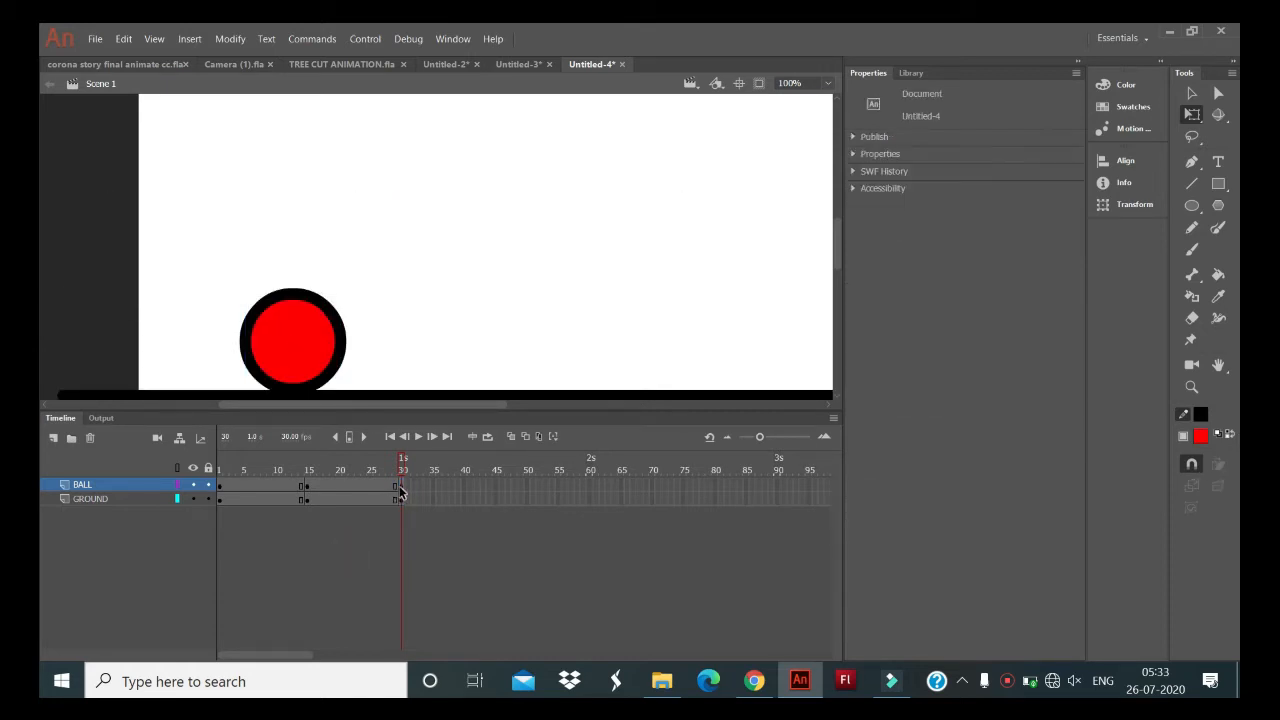
left_click(400, 490)
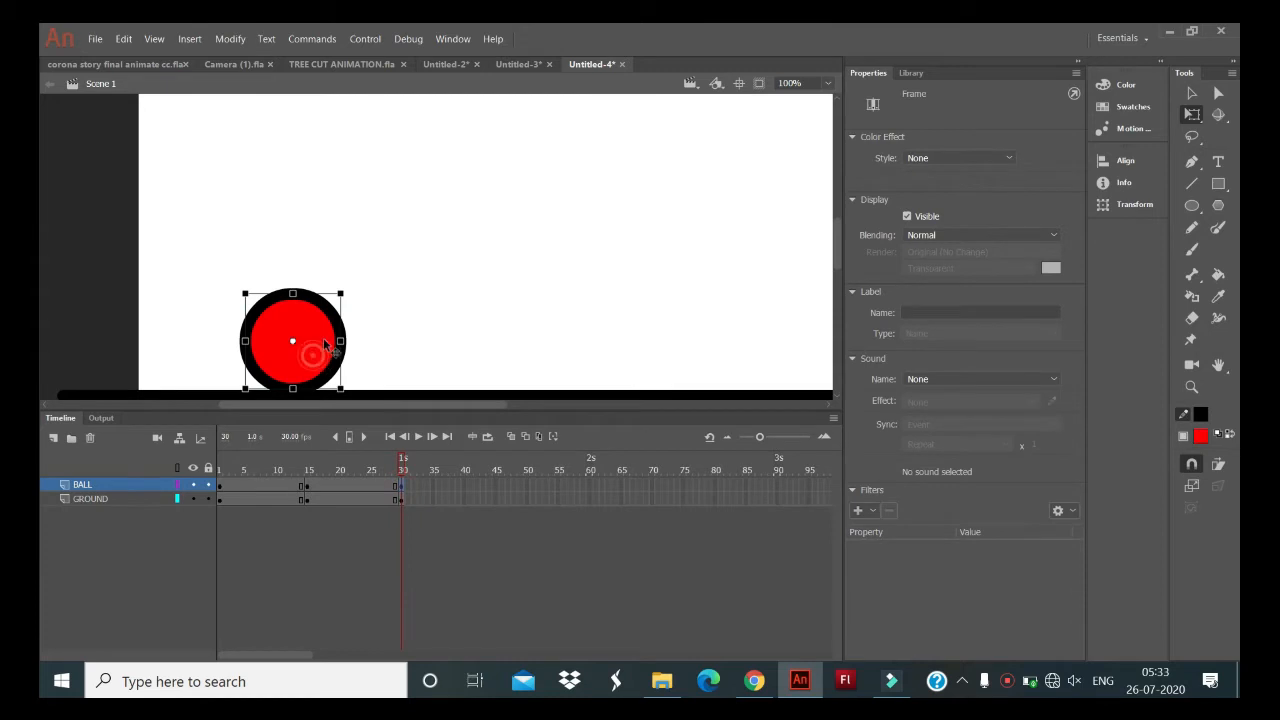
left_click_drag(324, 344, 361, 257)
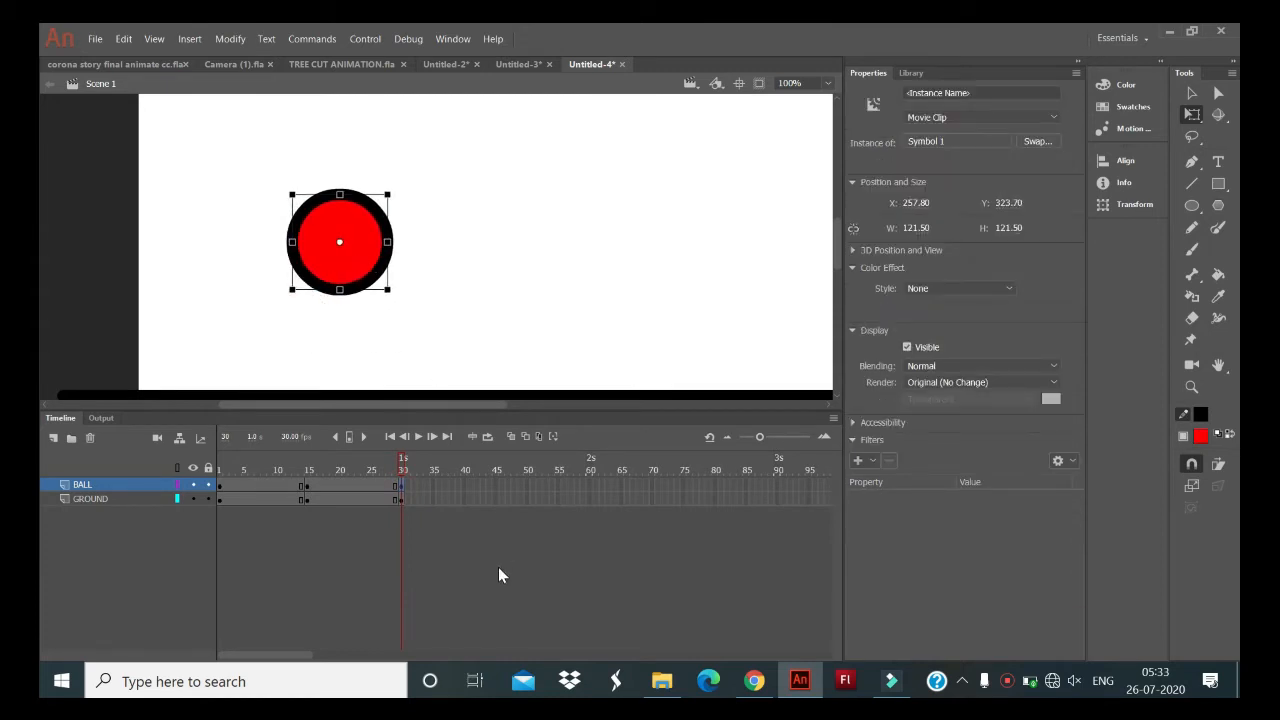
- Insert keyframes at frames 31 and 32 on both the BALL and GROUND layers
left_click(409, 487)
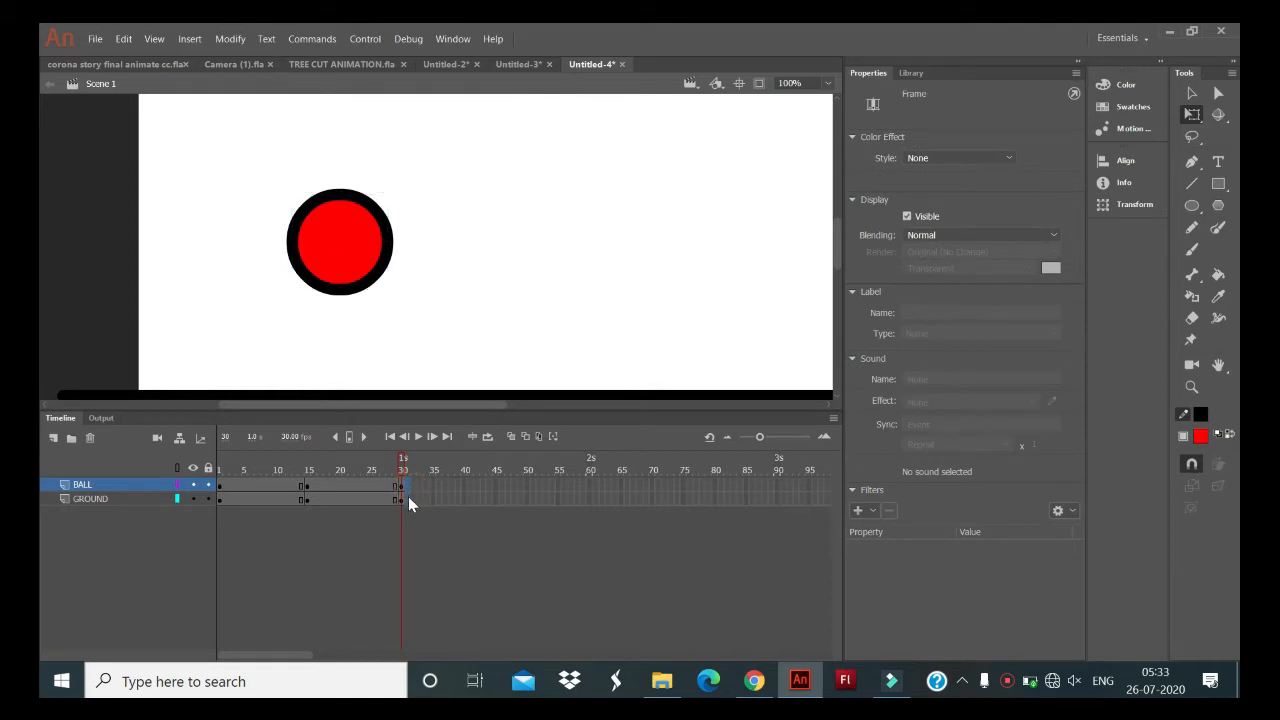
left_click(408, 498)
left_click(409, 487)
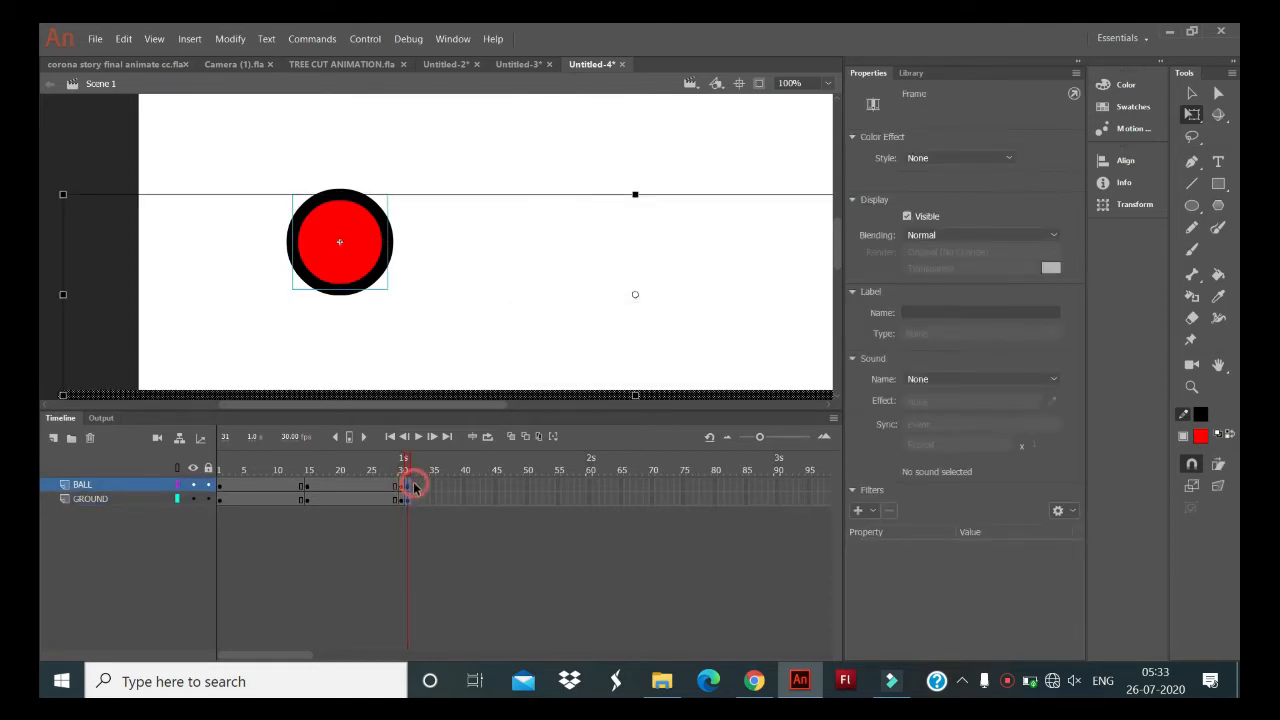
left_click(413, 497)
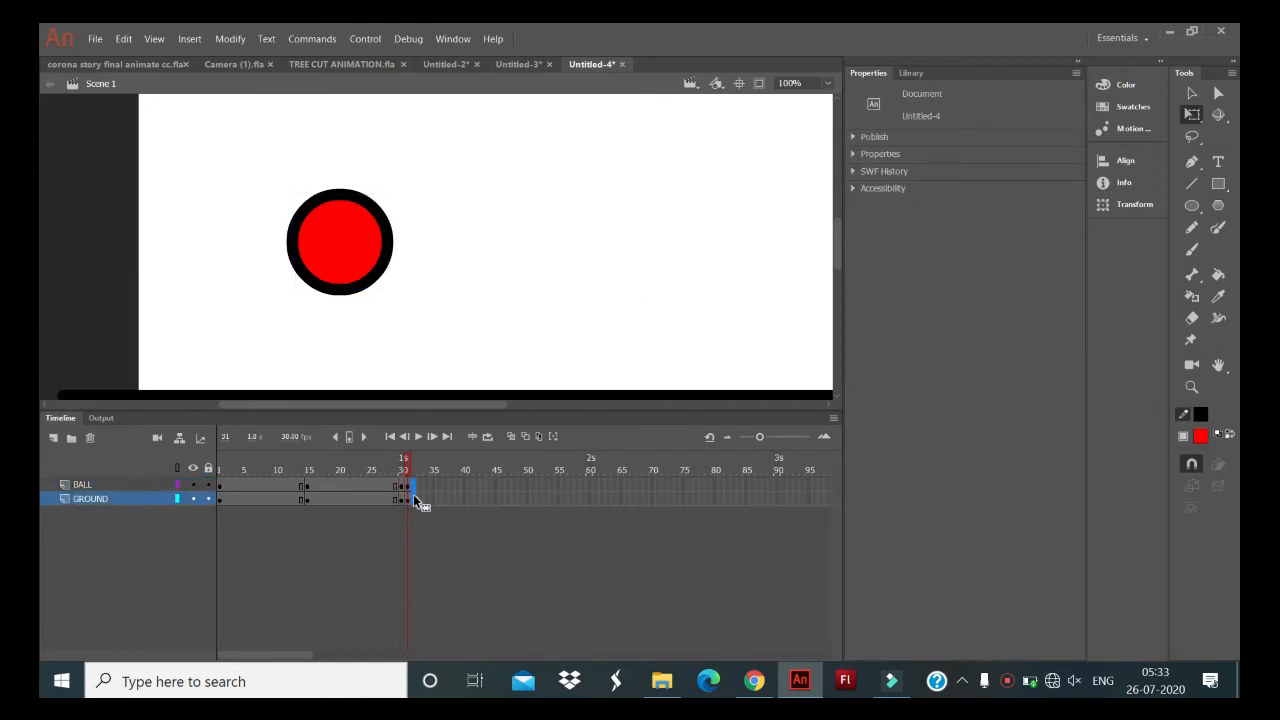
left_click(413, 487)
- Shift the ball horizontally to the right, to about X 279 at frame 31 and about X 292 at frame 32
left_click(402, 487)
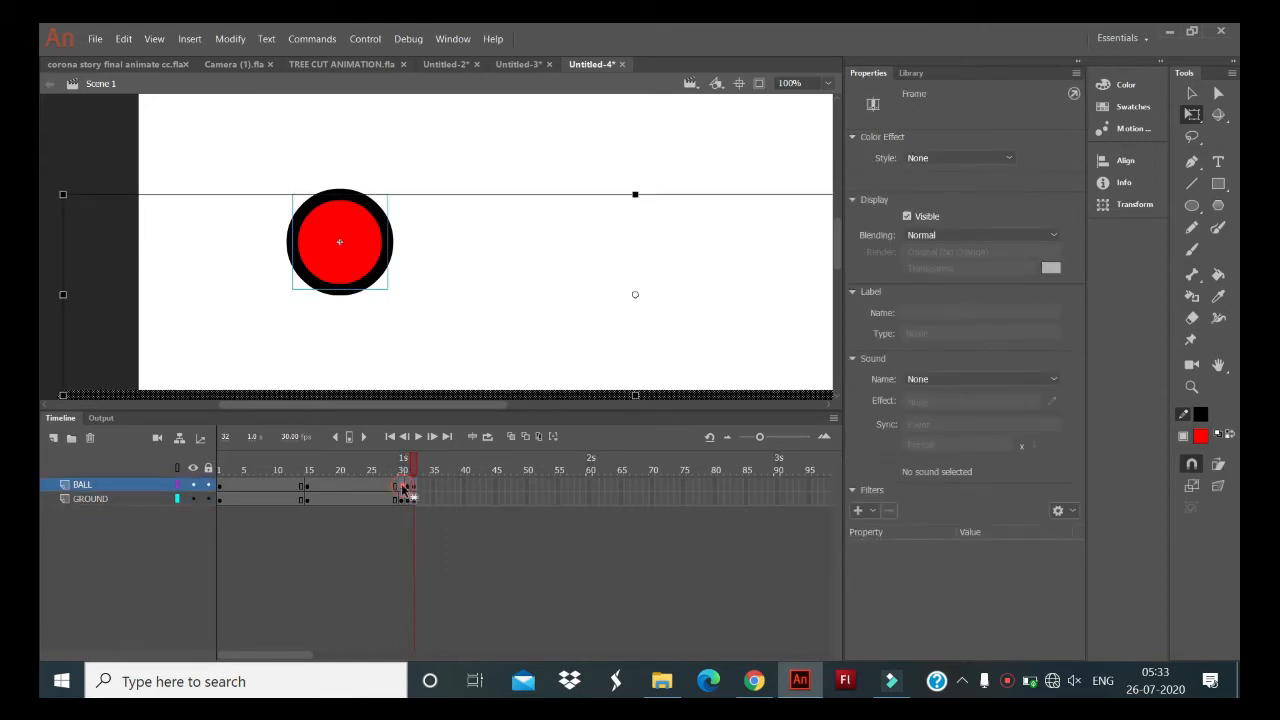
left_click(408, 487)
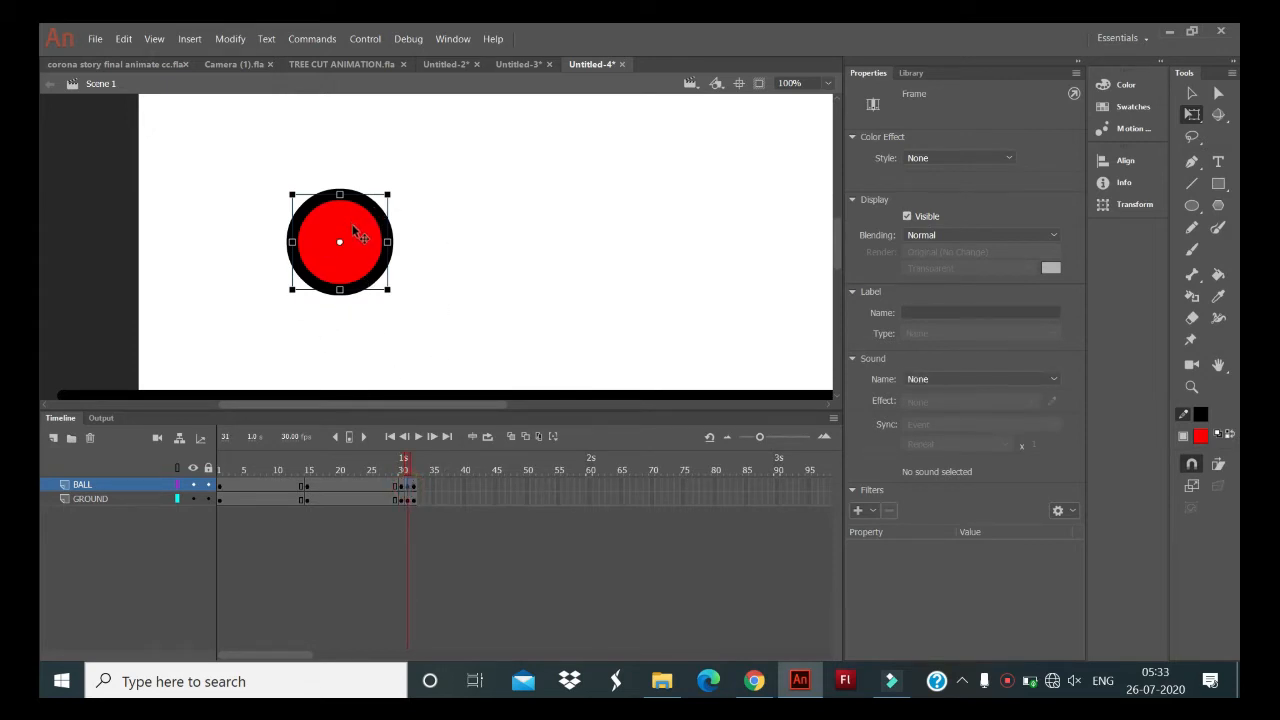
mouse_move(352, 226)
left_mouse_down()
mouse_move(361, 217)
mouse_move(371, 233)
left_mouse_up()
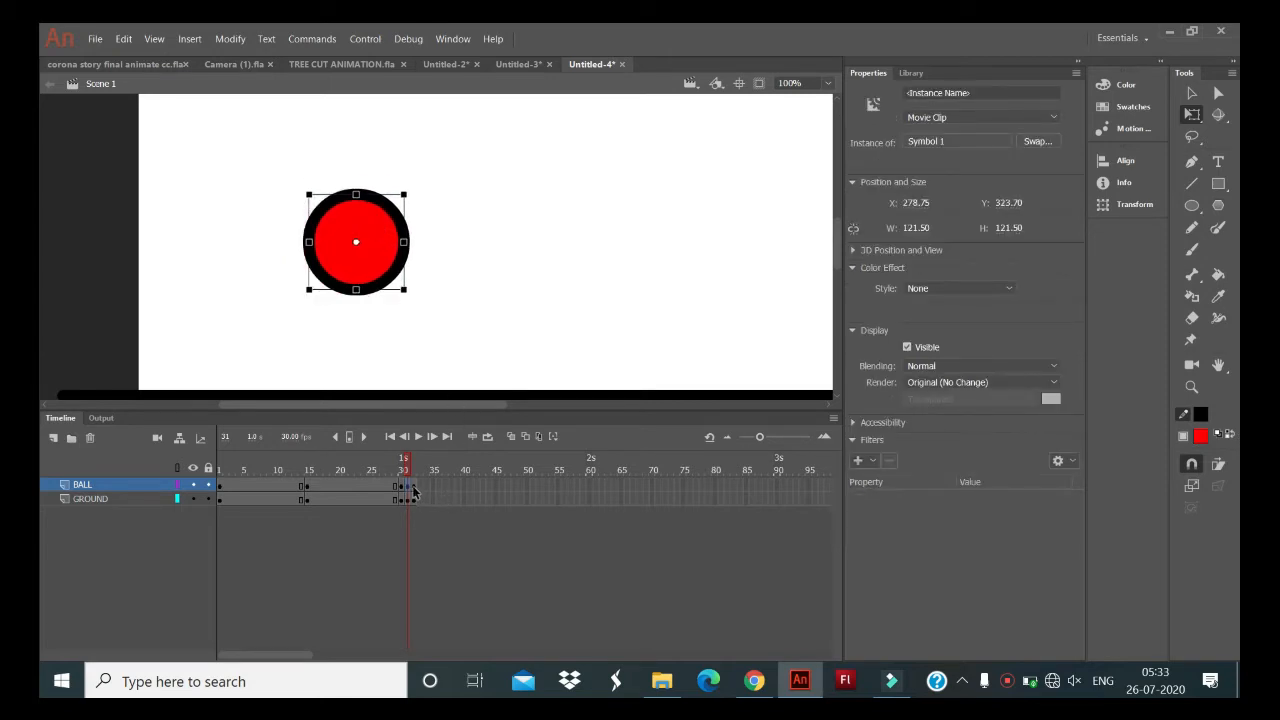
left_click(412, 486)
mouse_move(376, 240)
left_mouse_down()
mouse_move(394, 238)
mouse_move(369, 243)
left_mouse_up()
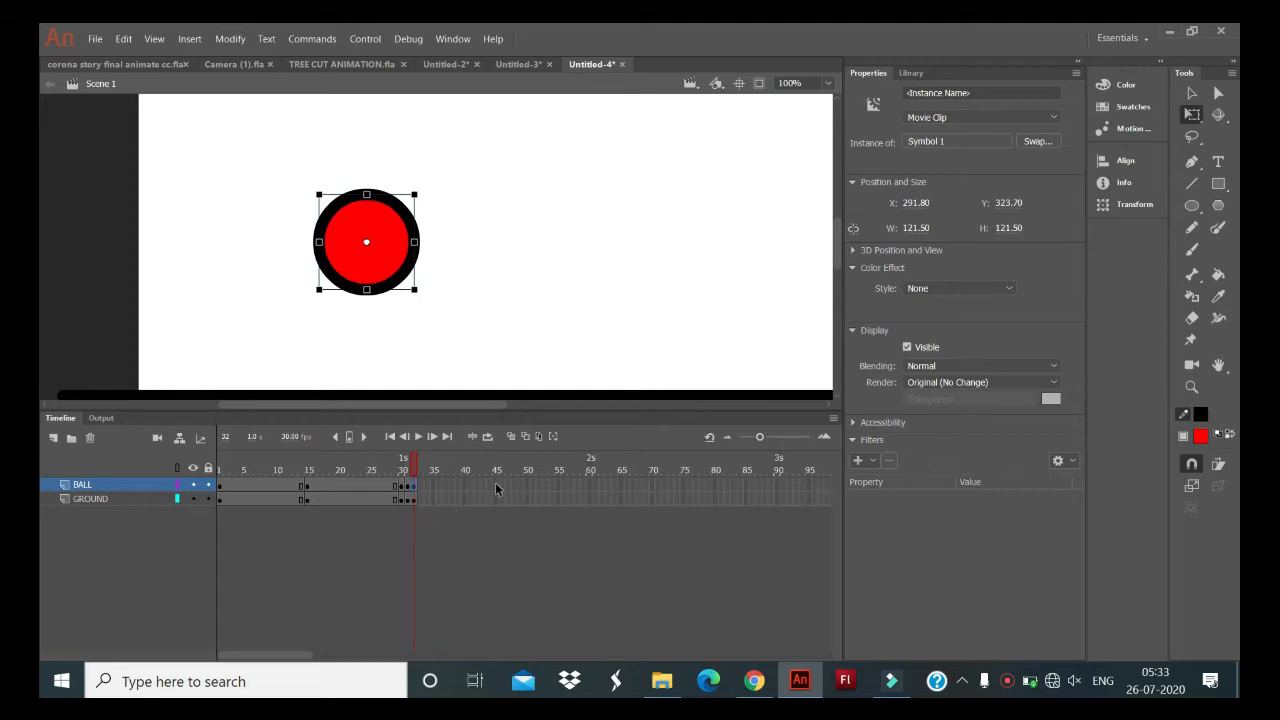
- Insert keyframes at frame 45 on both layers and move the ball down onto the ground line, to about X 356, Y 459
left_click_drag(495, 485, 495, 499)
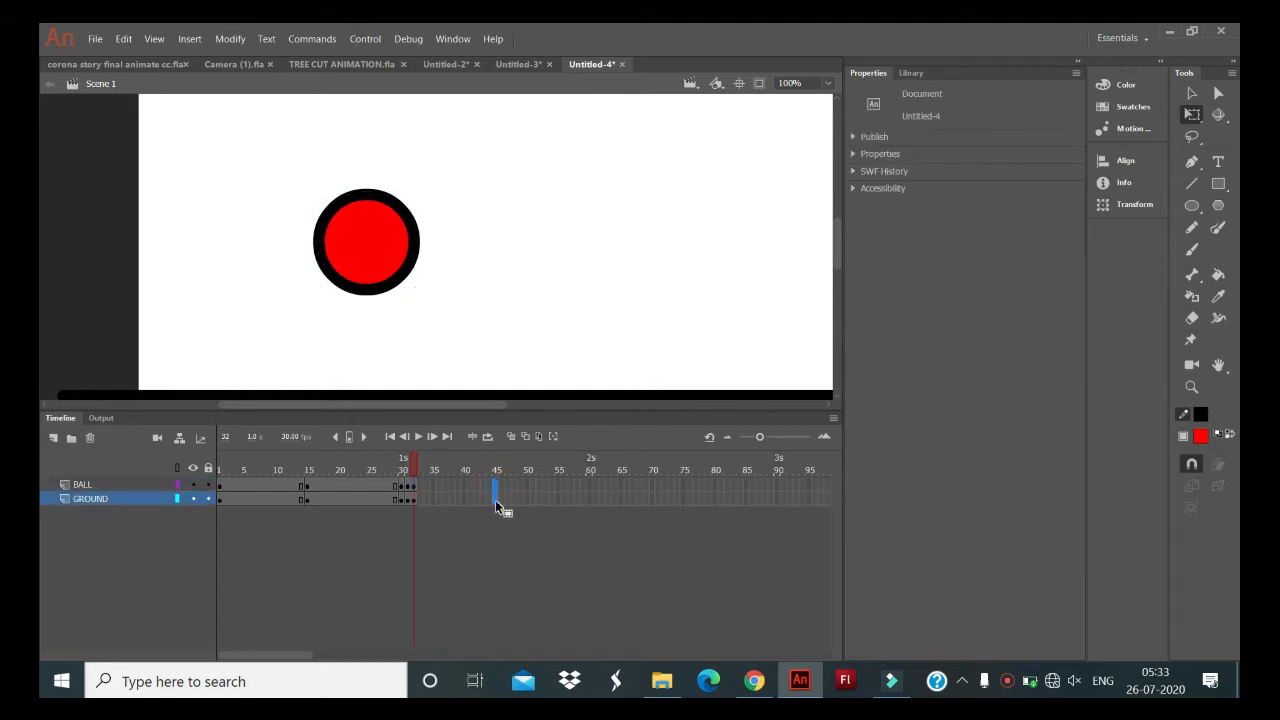
key("F6")
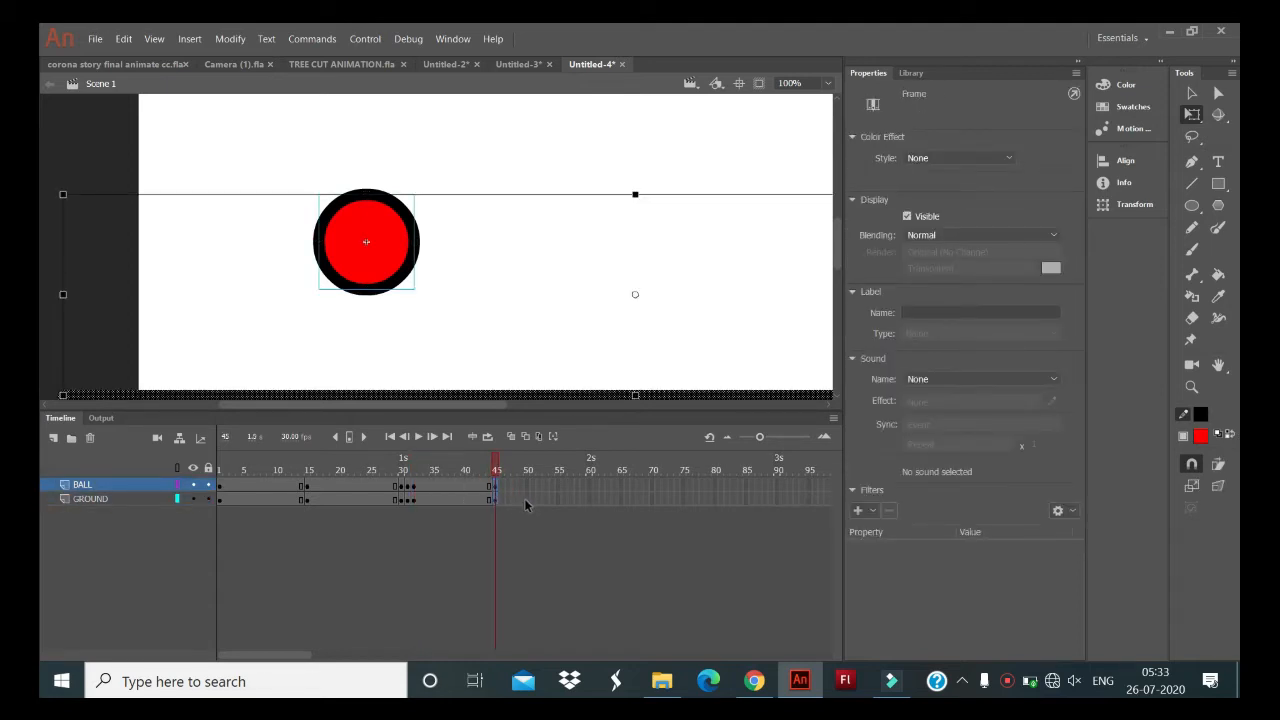
left_click(525, 498)
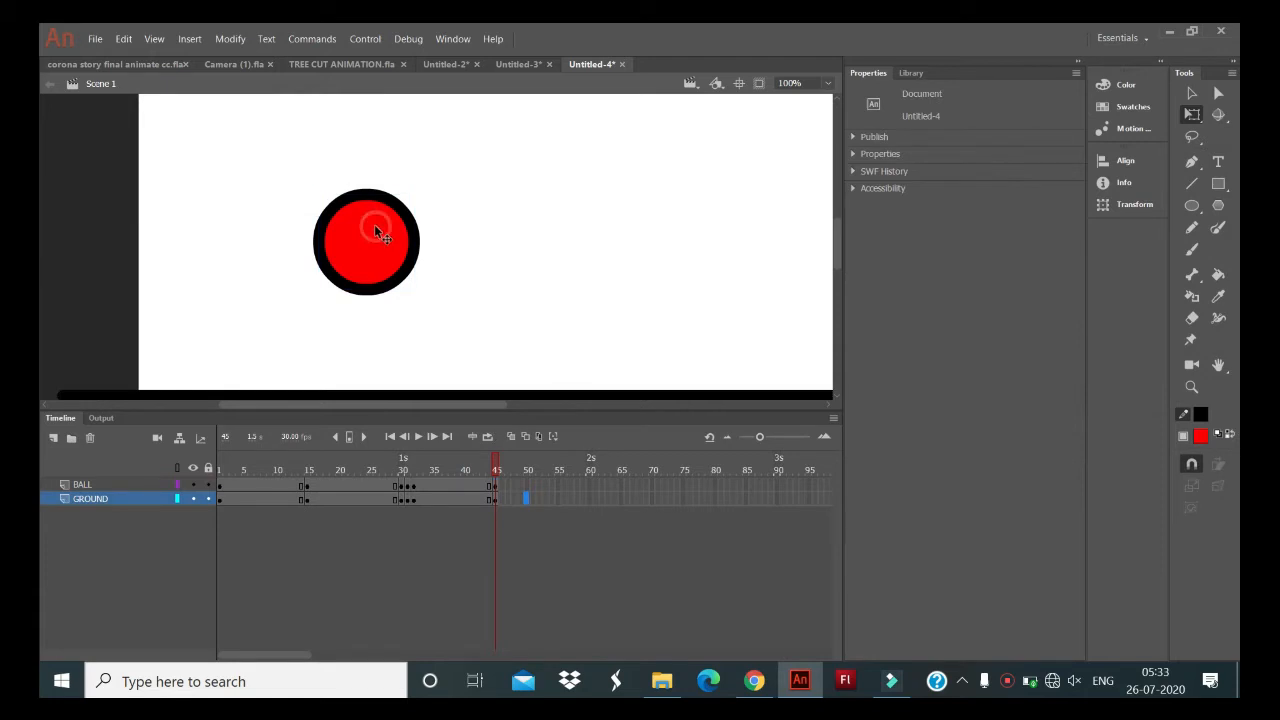
left_click_drag(368, 214, 418, 320)
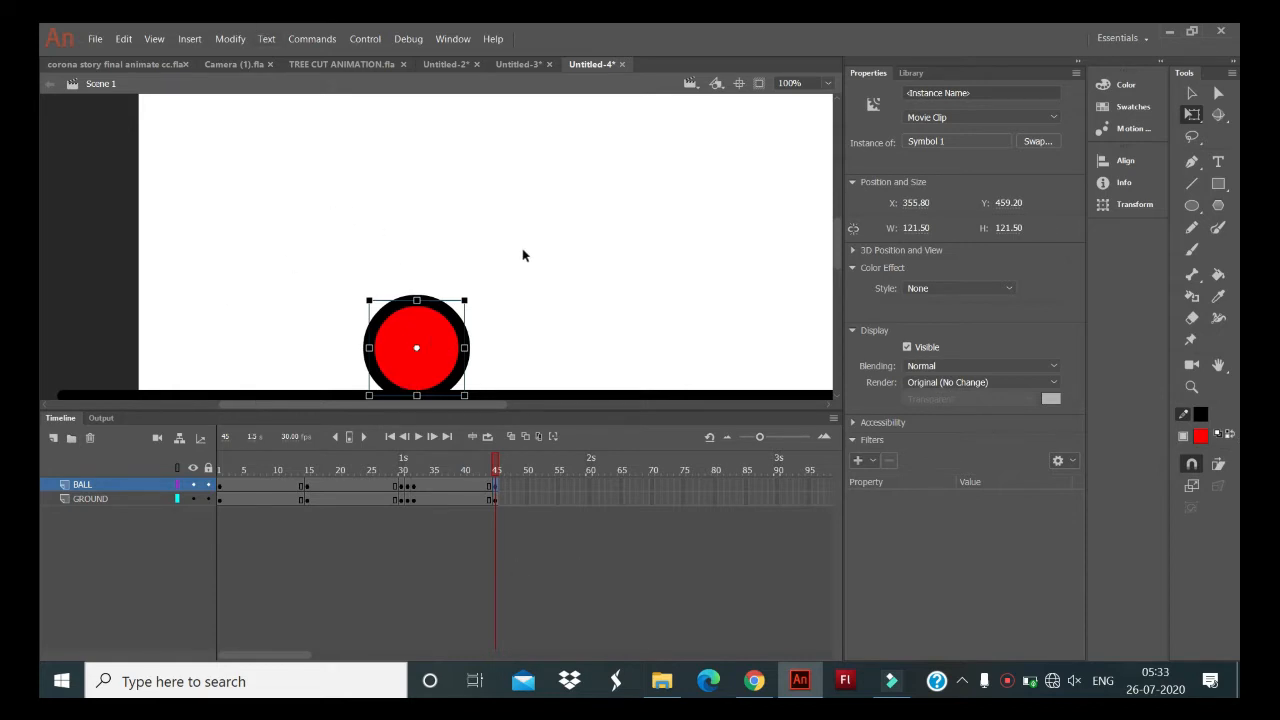
- Insert keyframes at frame 60 on both the BALL and GROUND layers and clear the stage selection
left_click(588, 486)
left_click(590, 498)
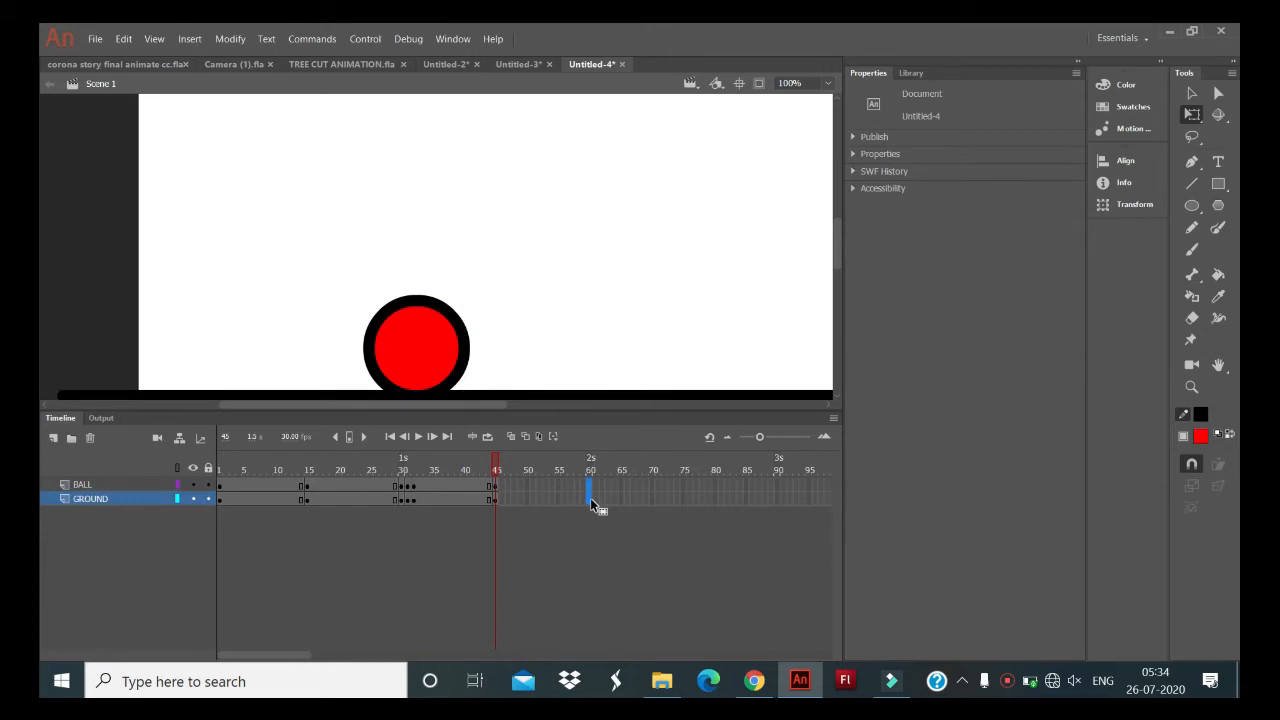
key("F6")
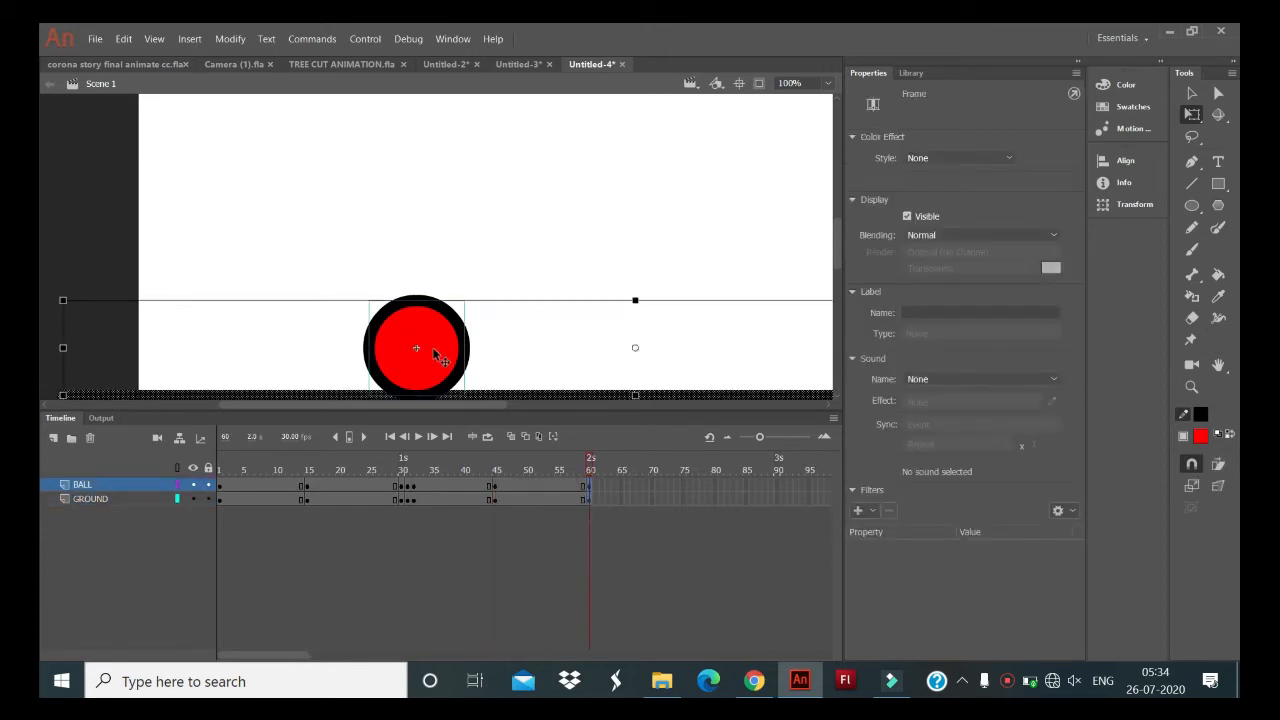
left_click(503, 353)
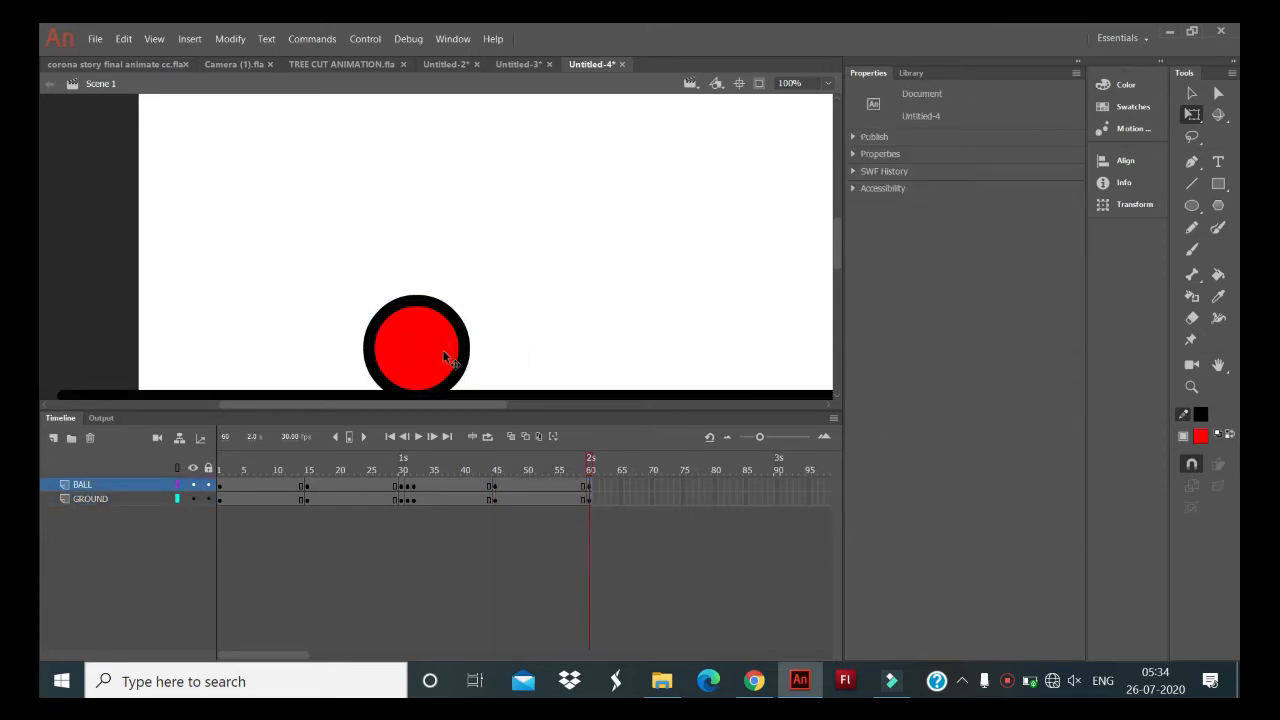
- Raise the ball to about X 436, Y 392 at frame 60, then keyframe both layers at frame 75 with it at about X 506, Y 449
left_click(443, 349)
left_click_drag(462, 328, 506, 297)
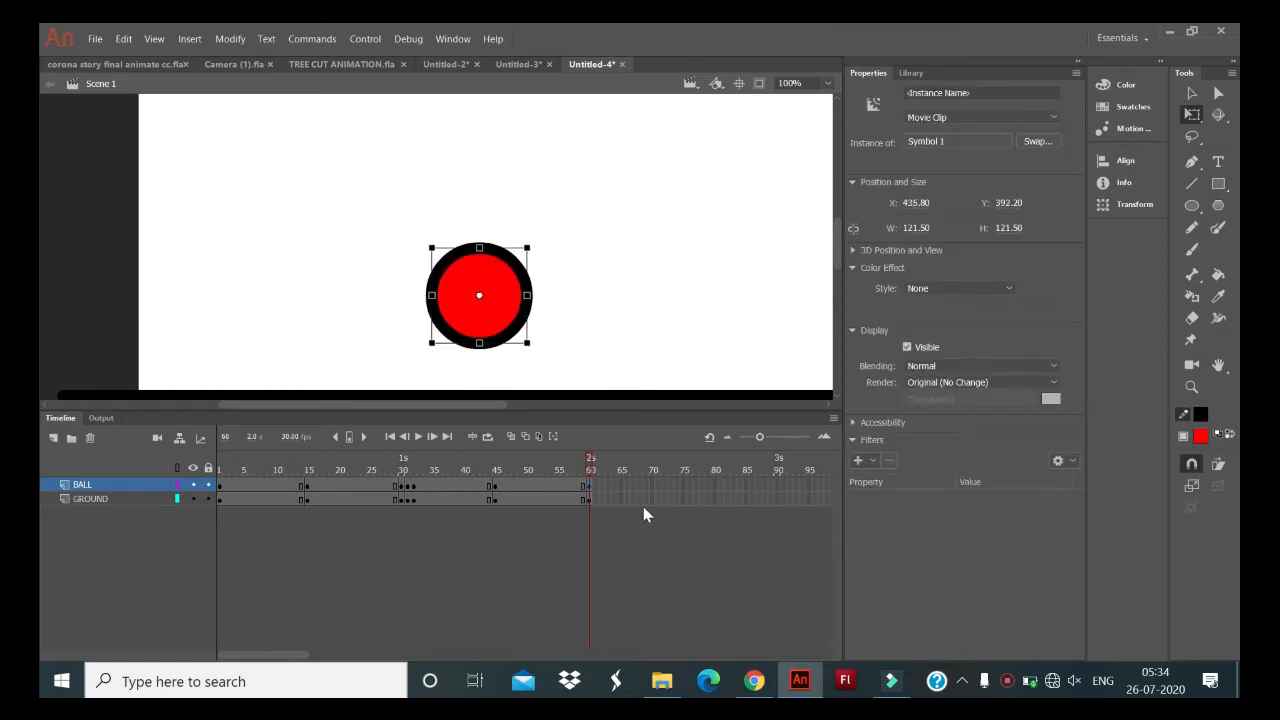
left_click(683, 494)
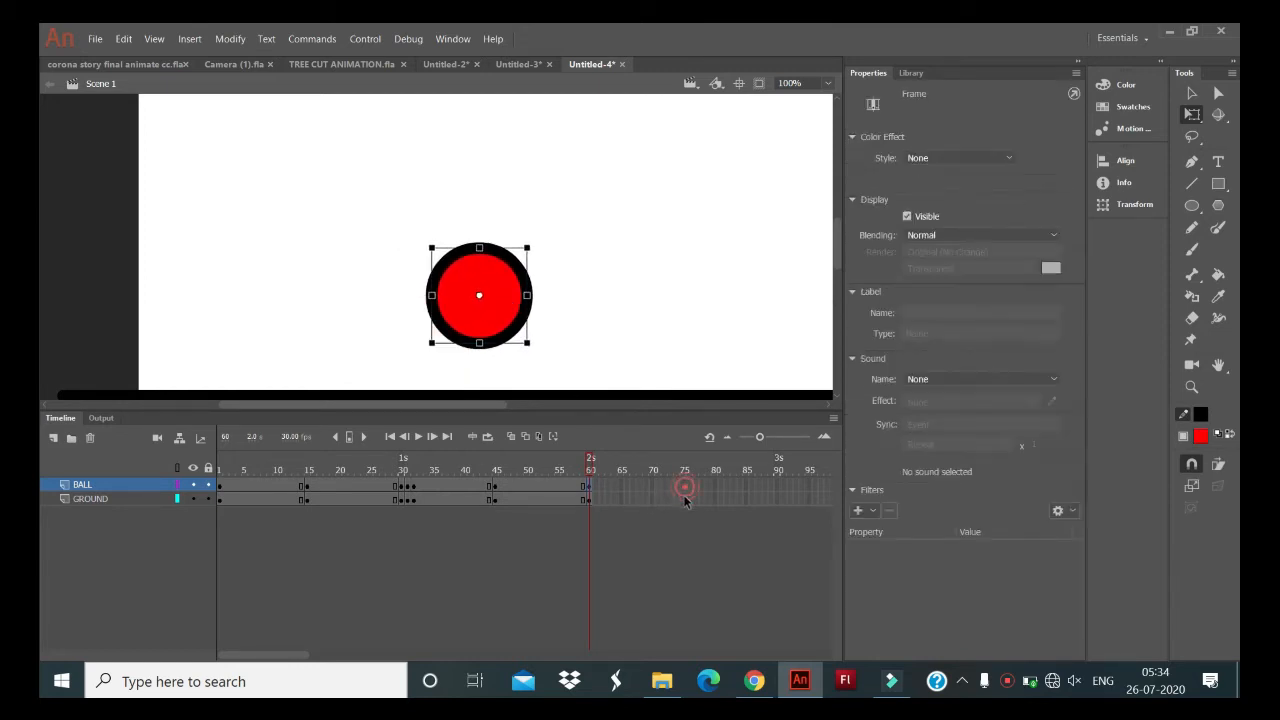
key("F6")
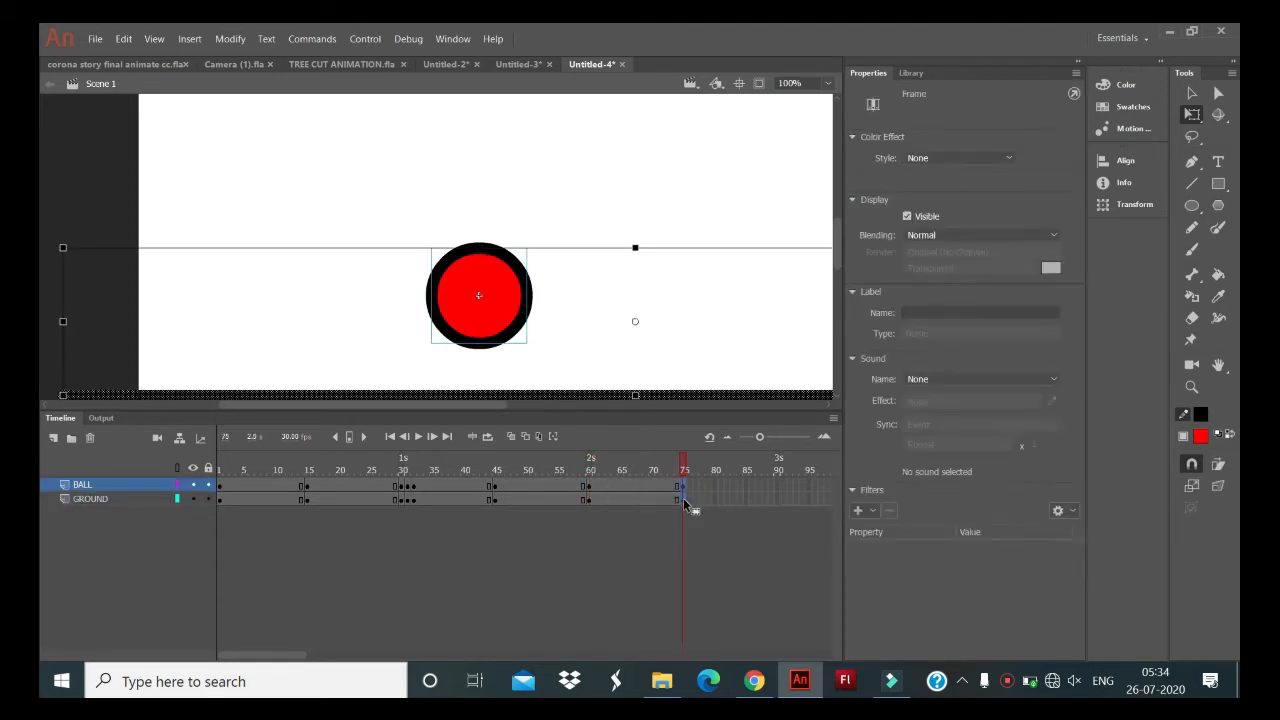
left_click(550, 322)
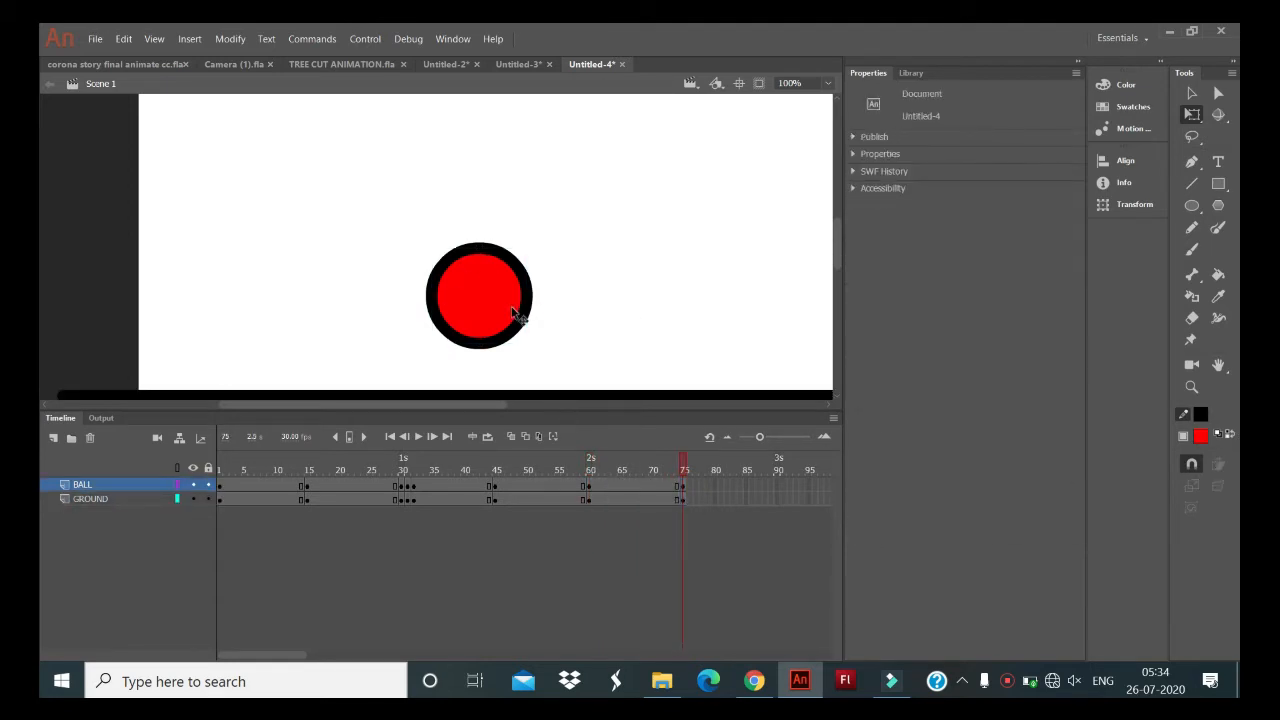
left_click_drag(512, 307, 567, 352)
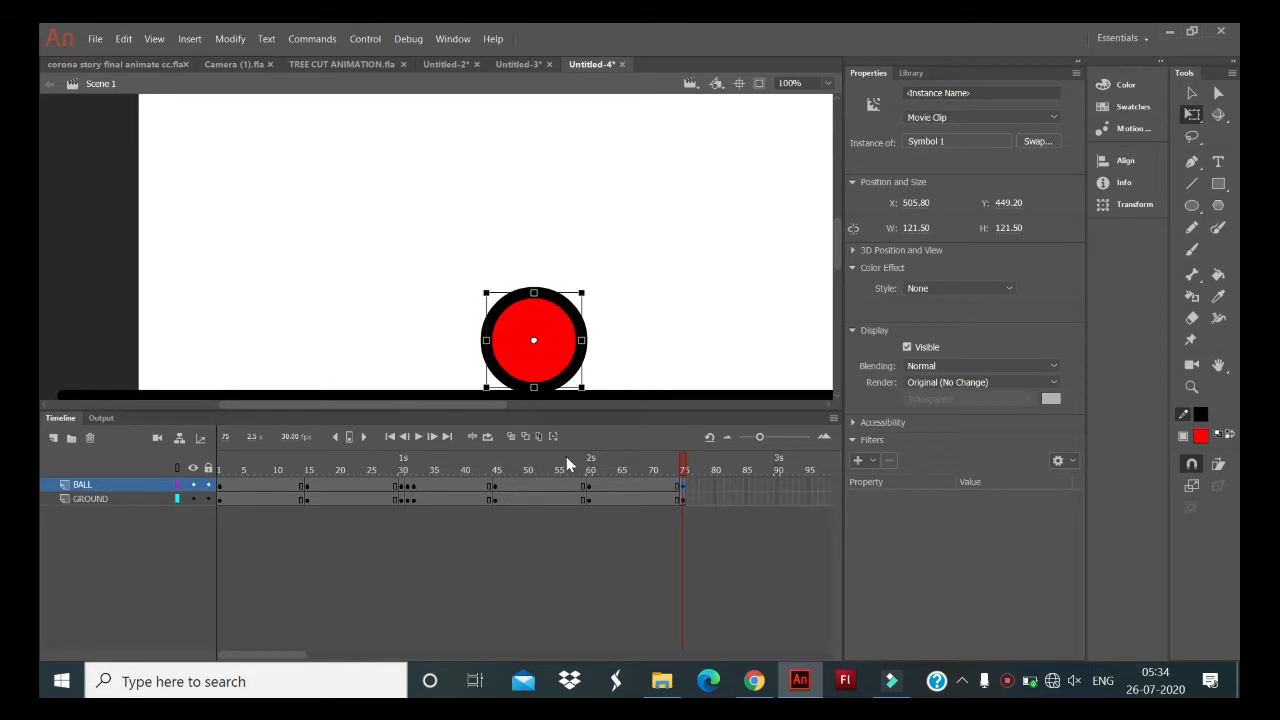
- Insert keyframes at frames 85 and 95 on both layers, sliding the ball right along the ground at each, to about X 633 at frame 95
left_click_drag(747, 483, 744, 498)
key("F6")
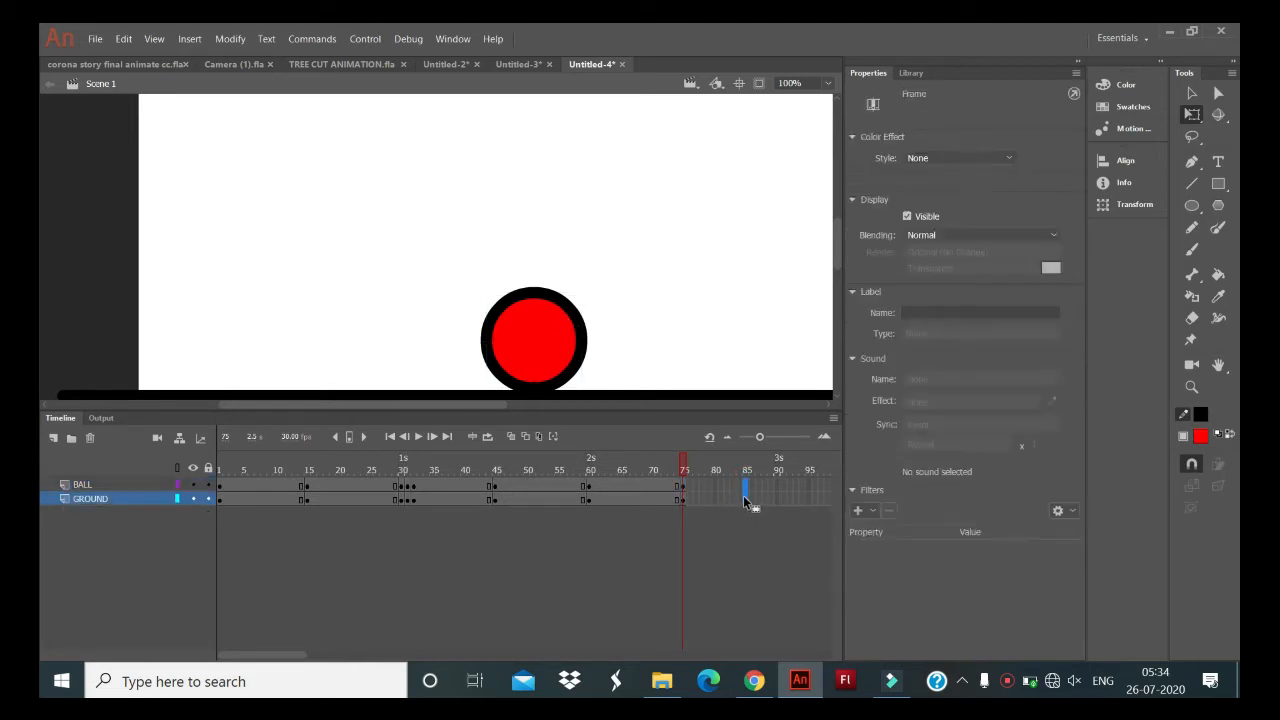
left_click(614, 341)
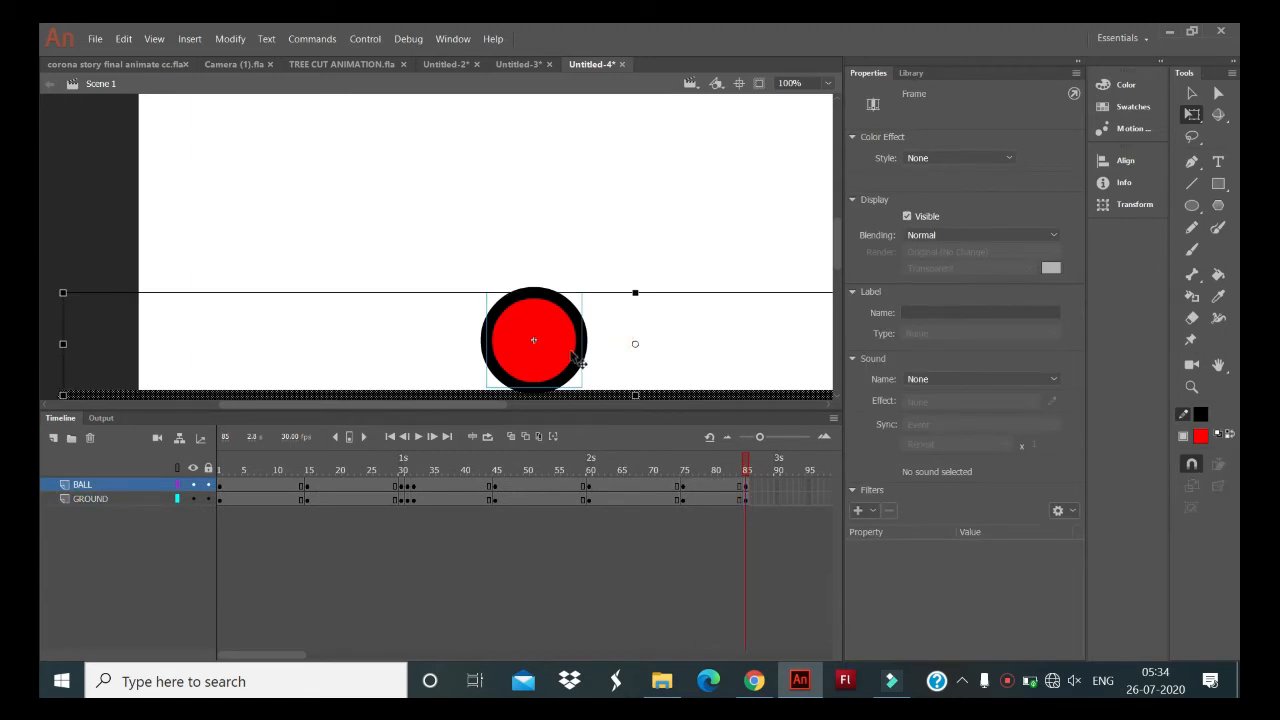
left_click_drag(562, 340, 589, 340)
left_click_drag(810, 484, 811, 505)
key("F6")
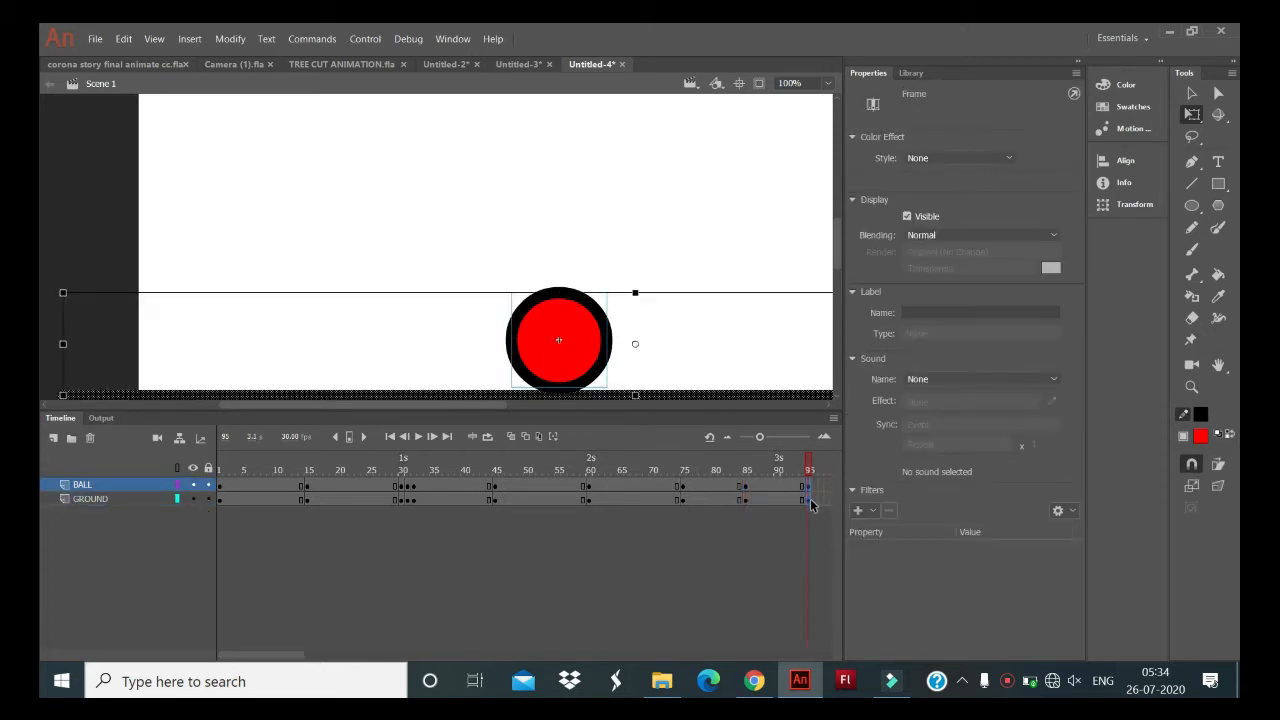
left_click(636, 361)
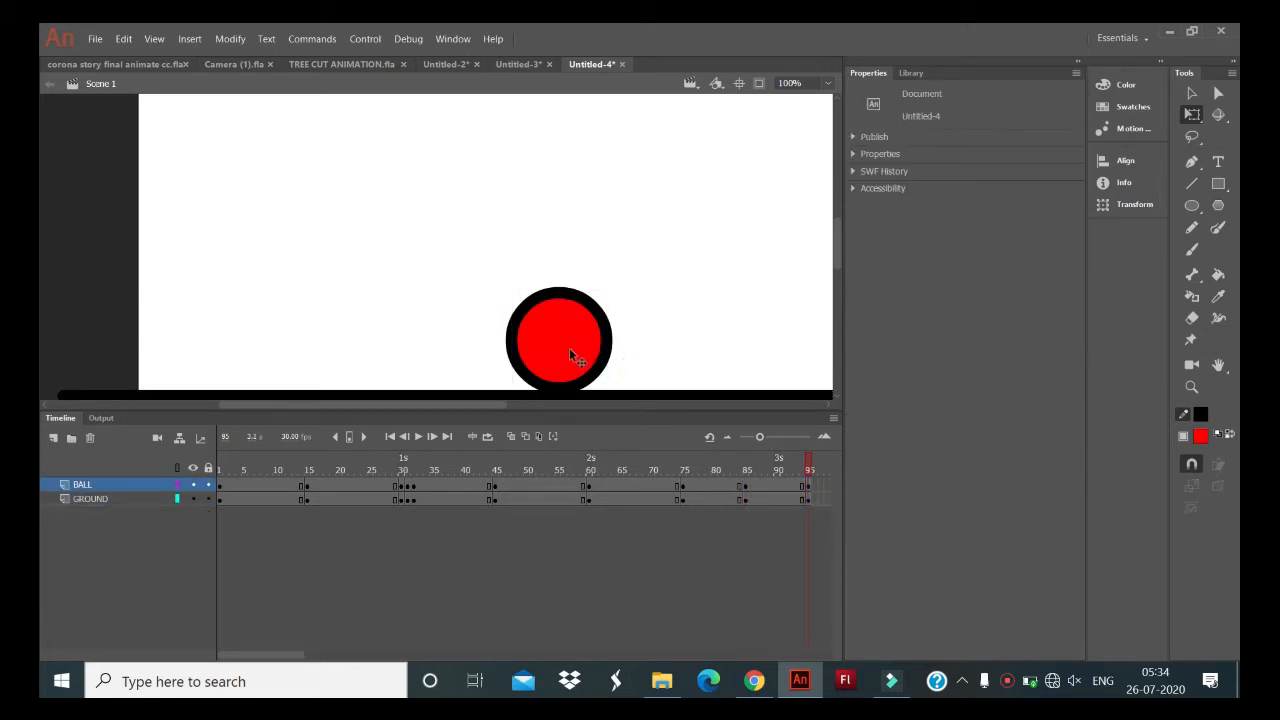
left_click_drag(590, 348, 645, 343)
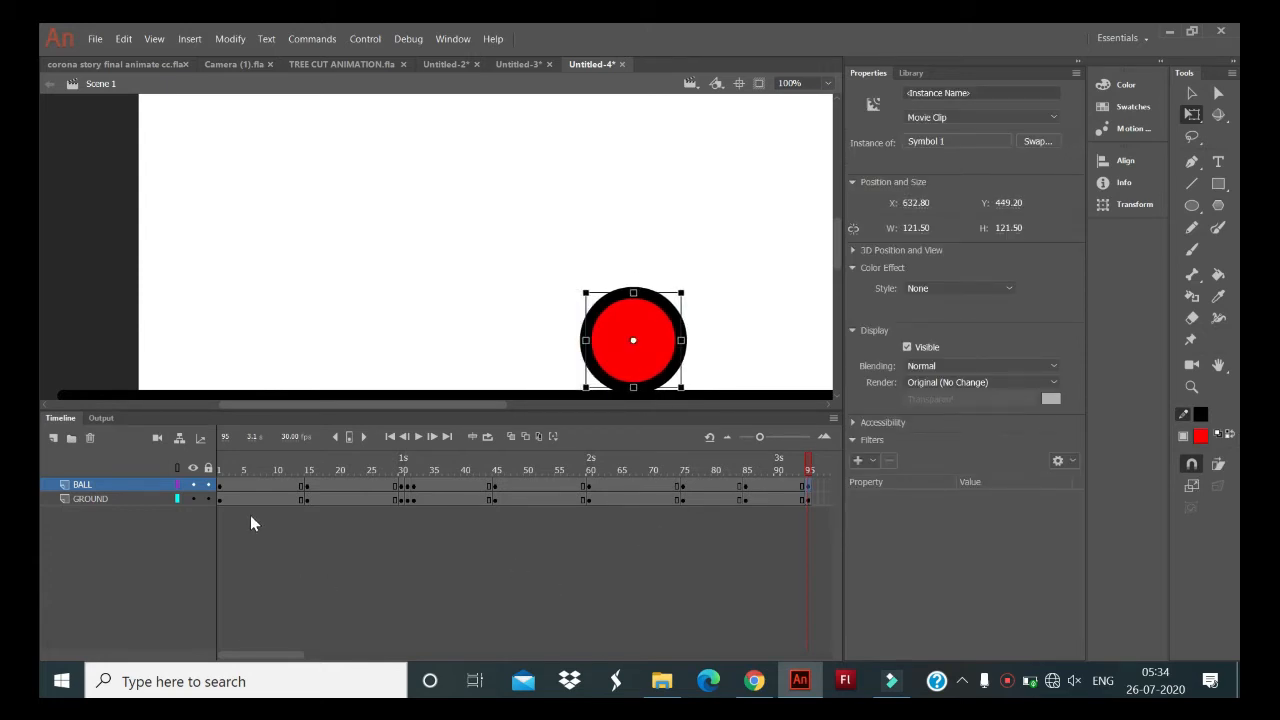
- Create classic tweens across the keyframed spans of the BALL and GROUND layers, from frame 1 through the last span
left_click_drag(228, 490, 774, 495)
right_click(760, 505)
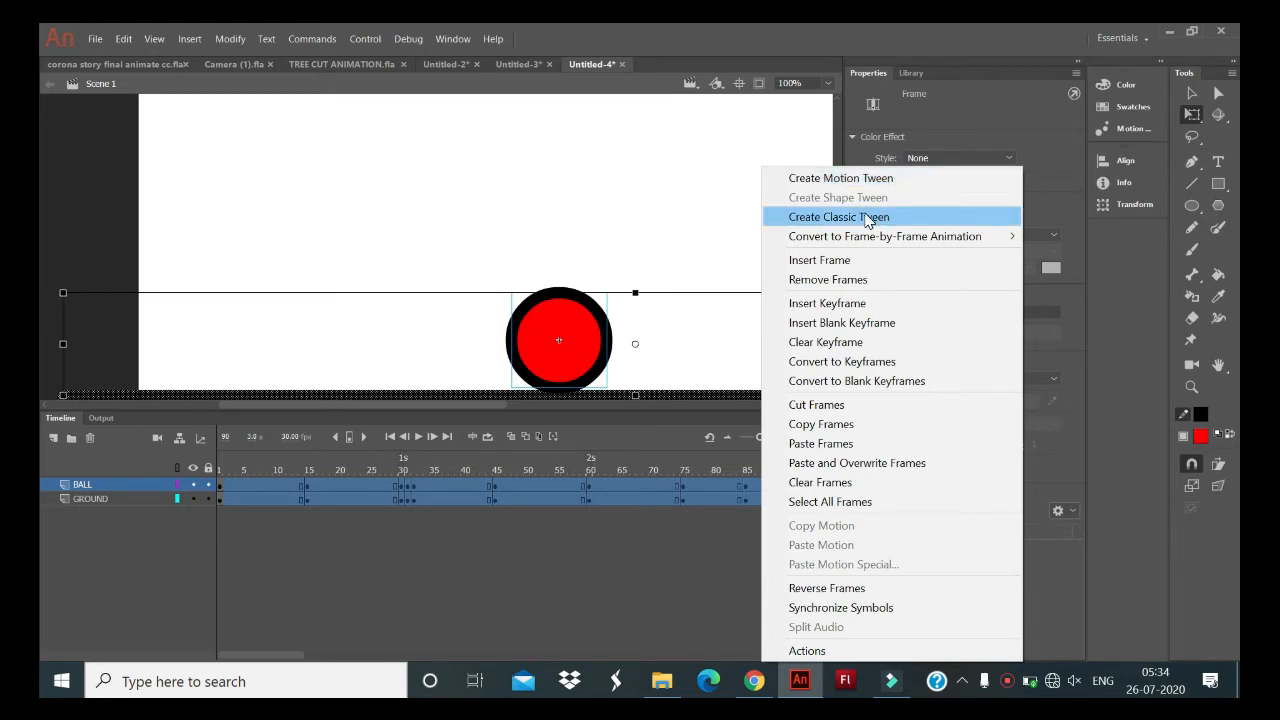
left_click(866, 218)
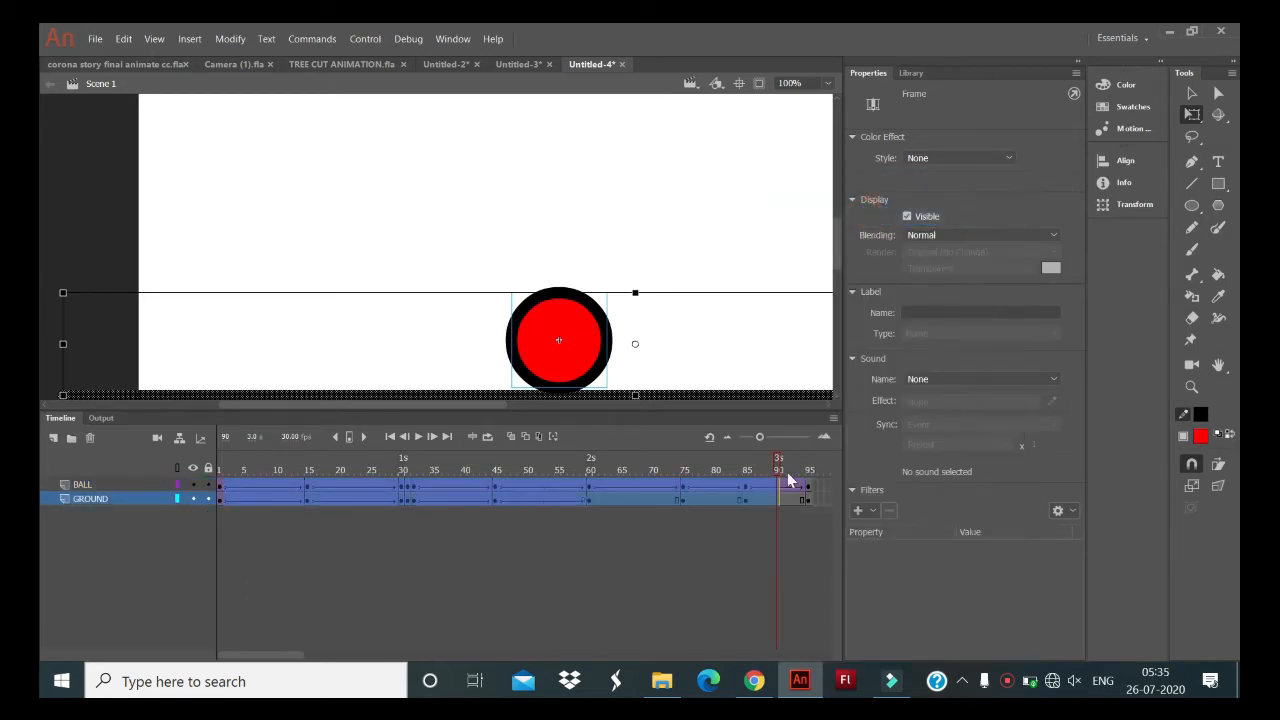
left_click(587, 589)
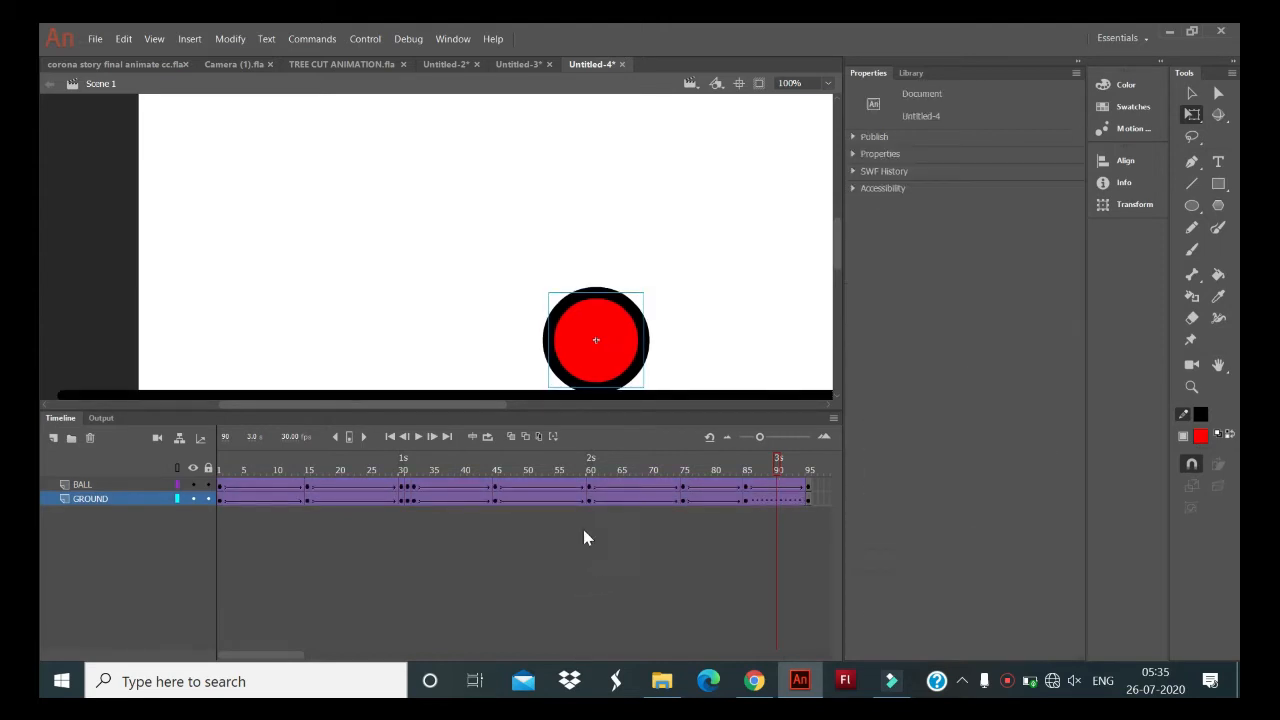
- Remove the classic tween from the GROUND layer's last span, between frames 85 and 95, and create it again
left_click(768, 500)
left_click(790, 500)
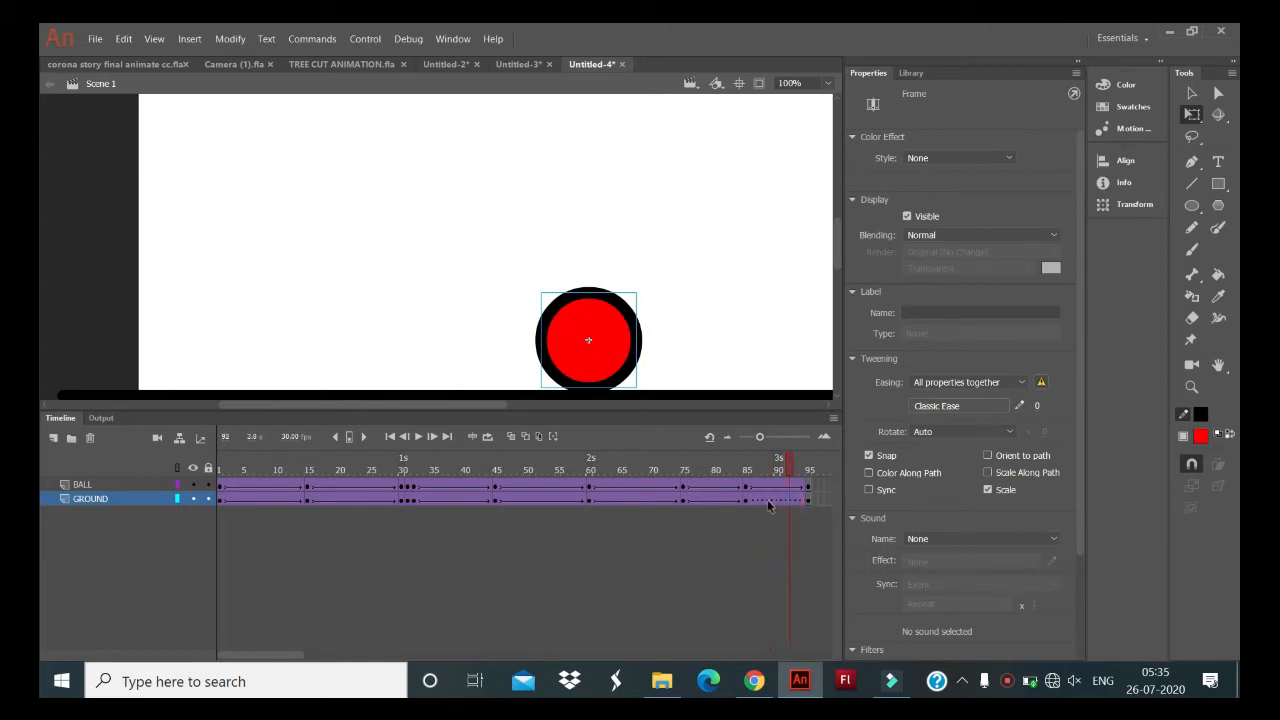
left_click(770, 502)
left_click(785, 502)
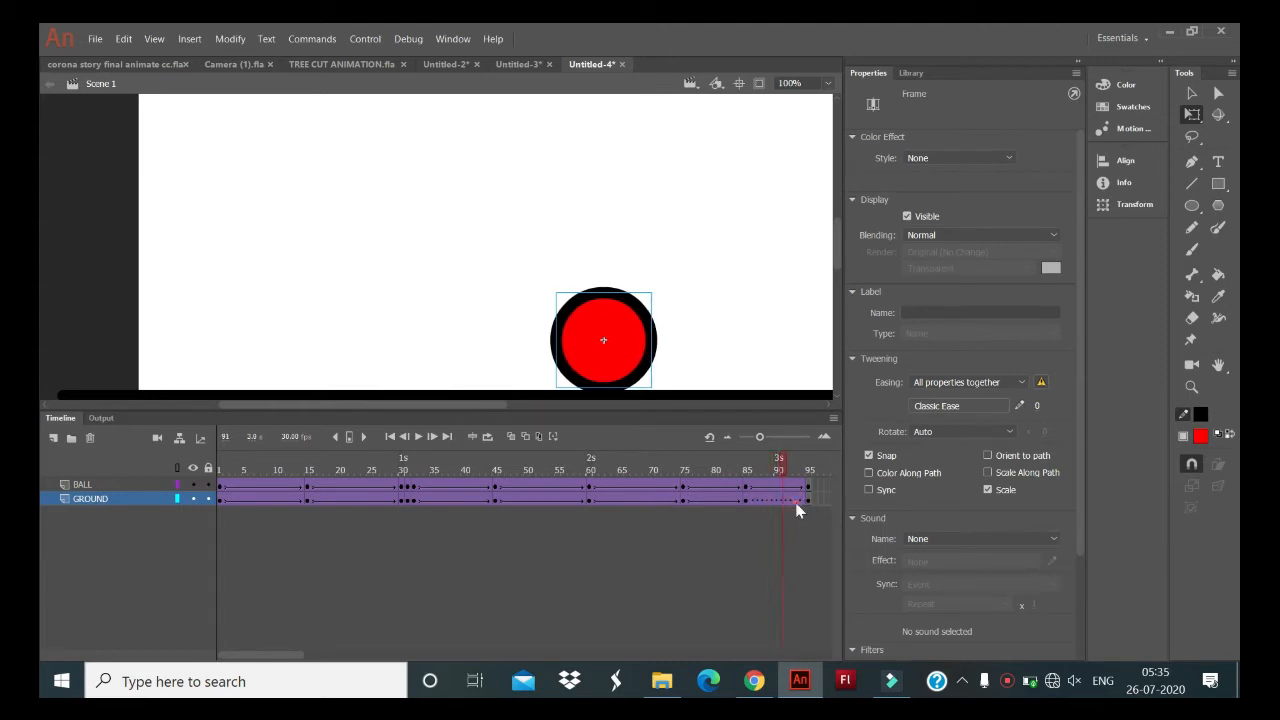
left_click(797, 503)
right_click(799, 503)
left_click(904, 216)
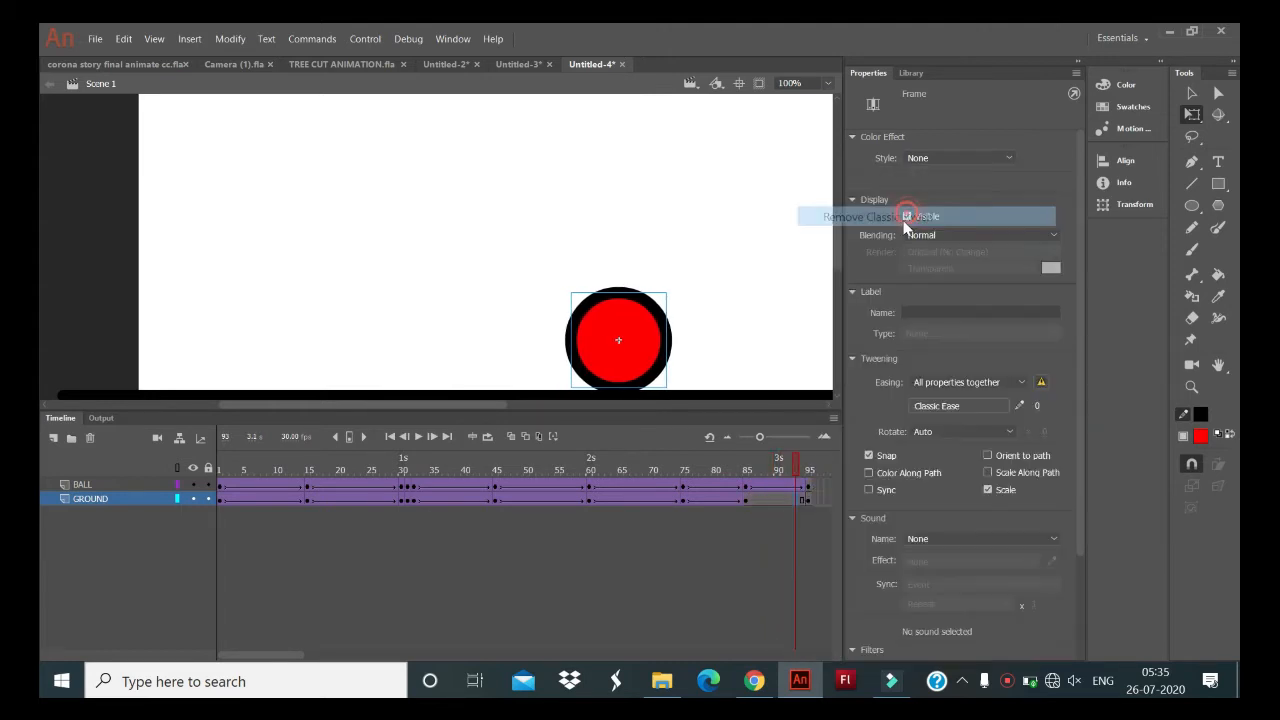
right_click(774, 498)
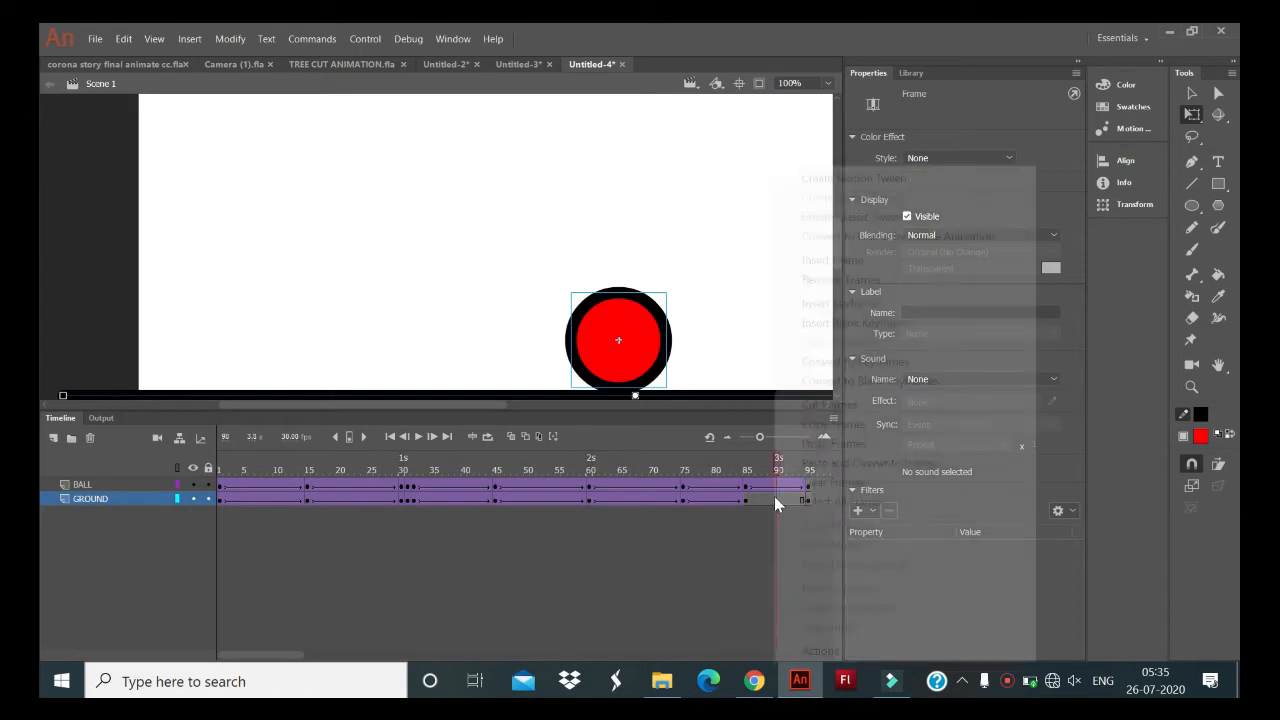
left_click(903, 216)
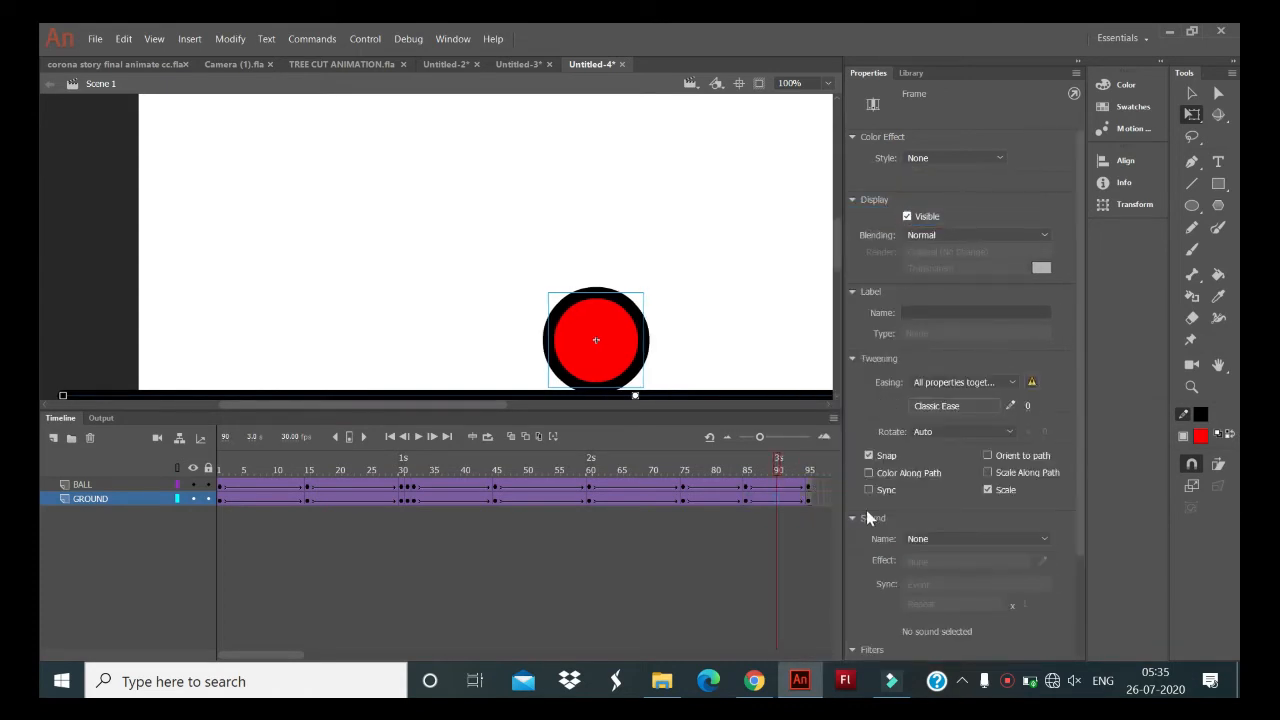
left_click_drag(760, 503, 786, 506)
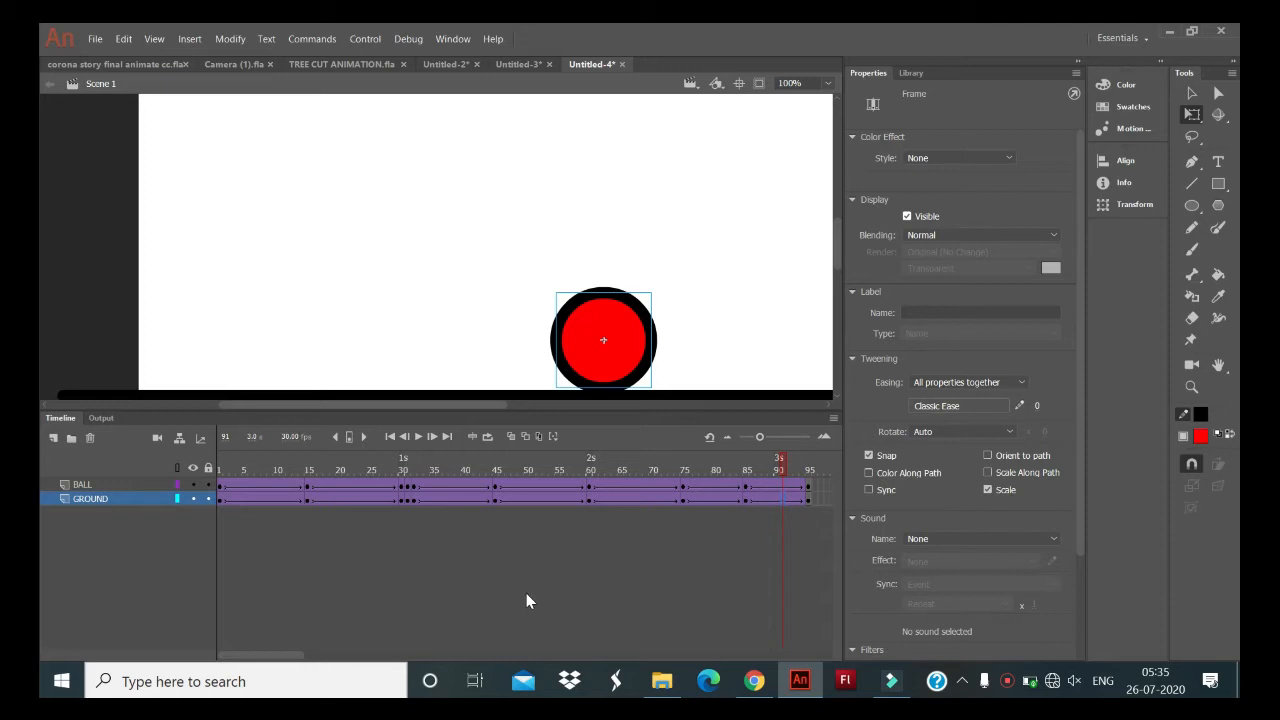
- Test the movie to preview the bouncing ball animation, and close the preview window
key("ctrl+Return")
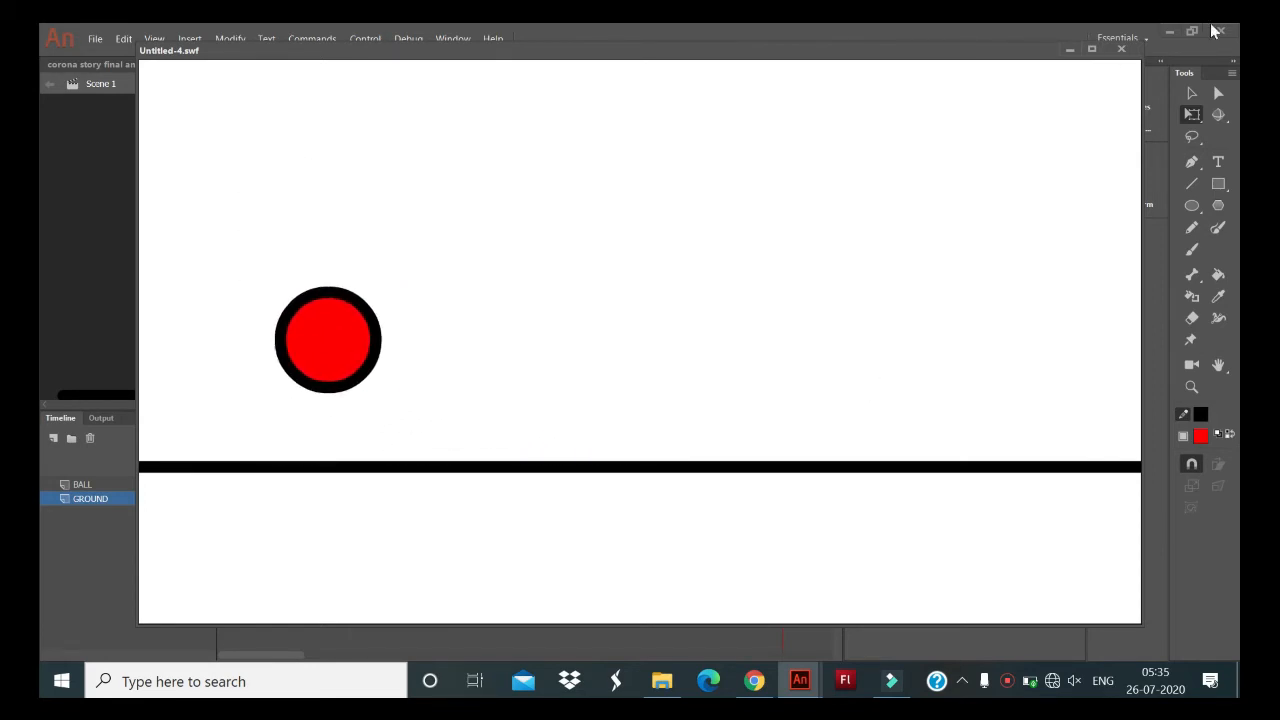
left_click(1121, 49)
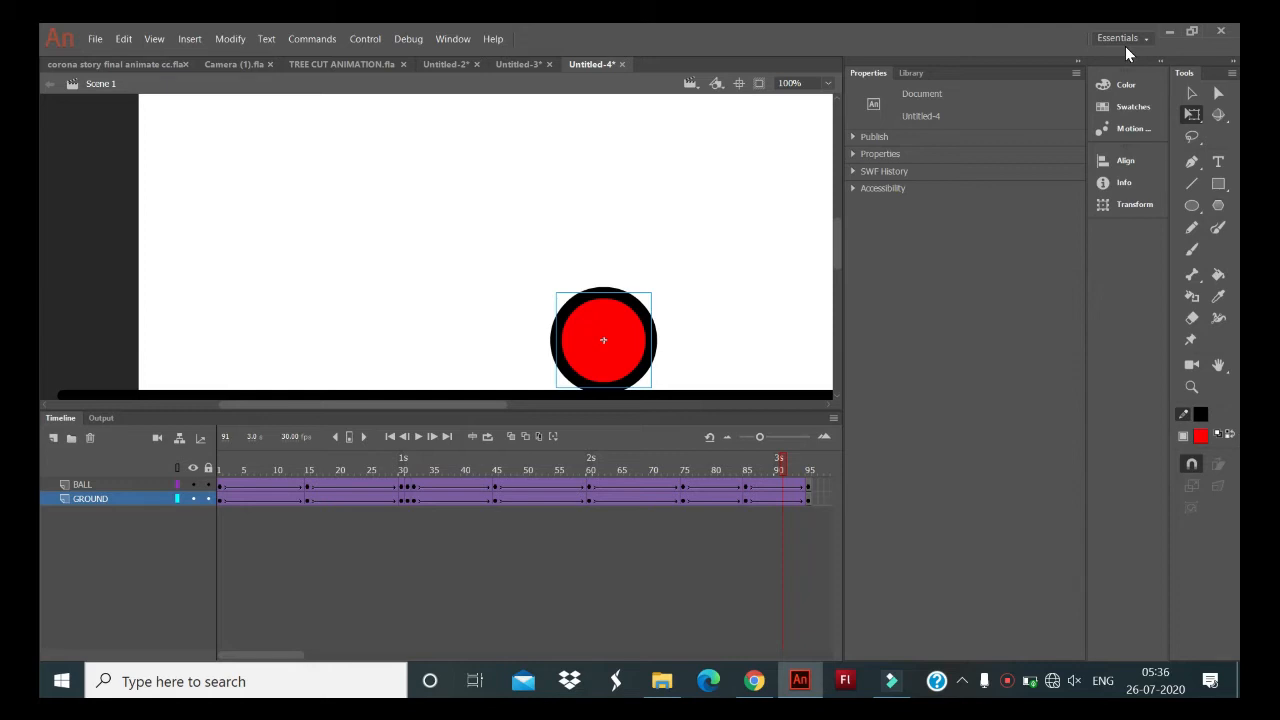
- Create a new document and rename its only layer as GROUND
left_click(94, 43)
left_click(114, 54)
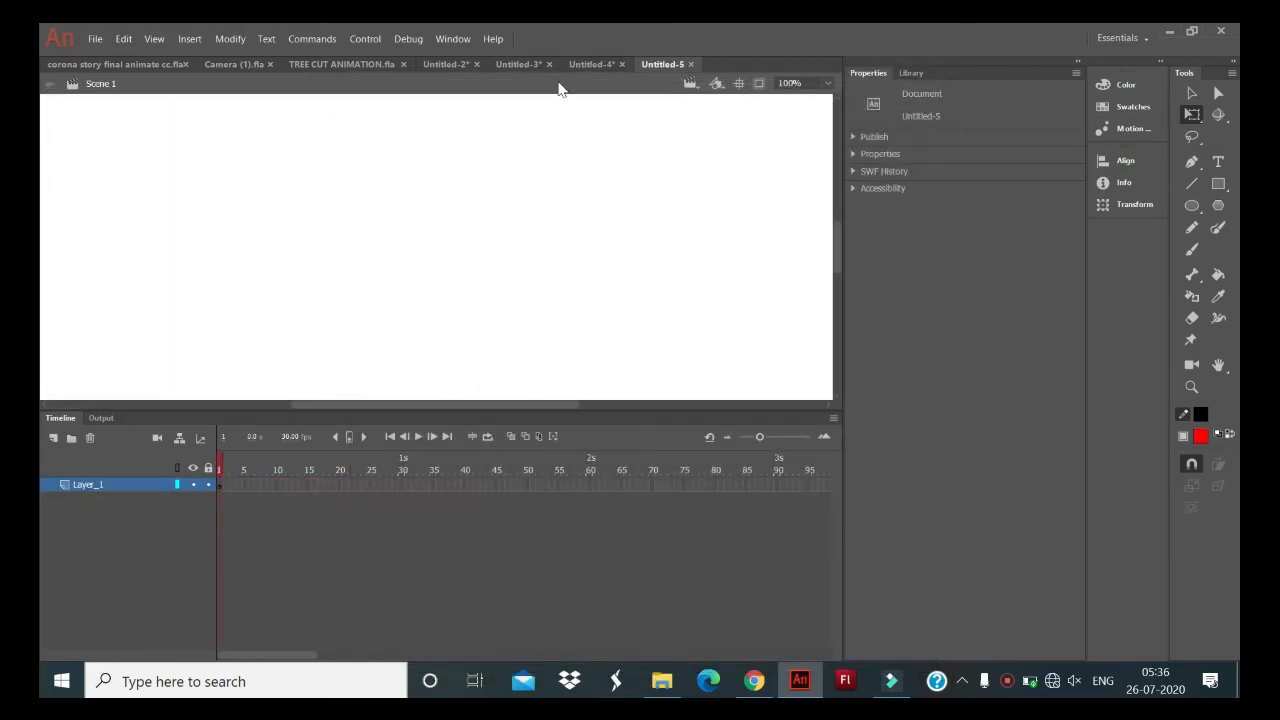
double_click(86, 484)
key("BackSpace")
type("GROUND")
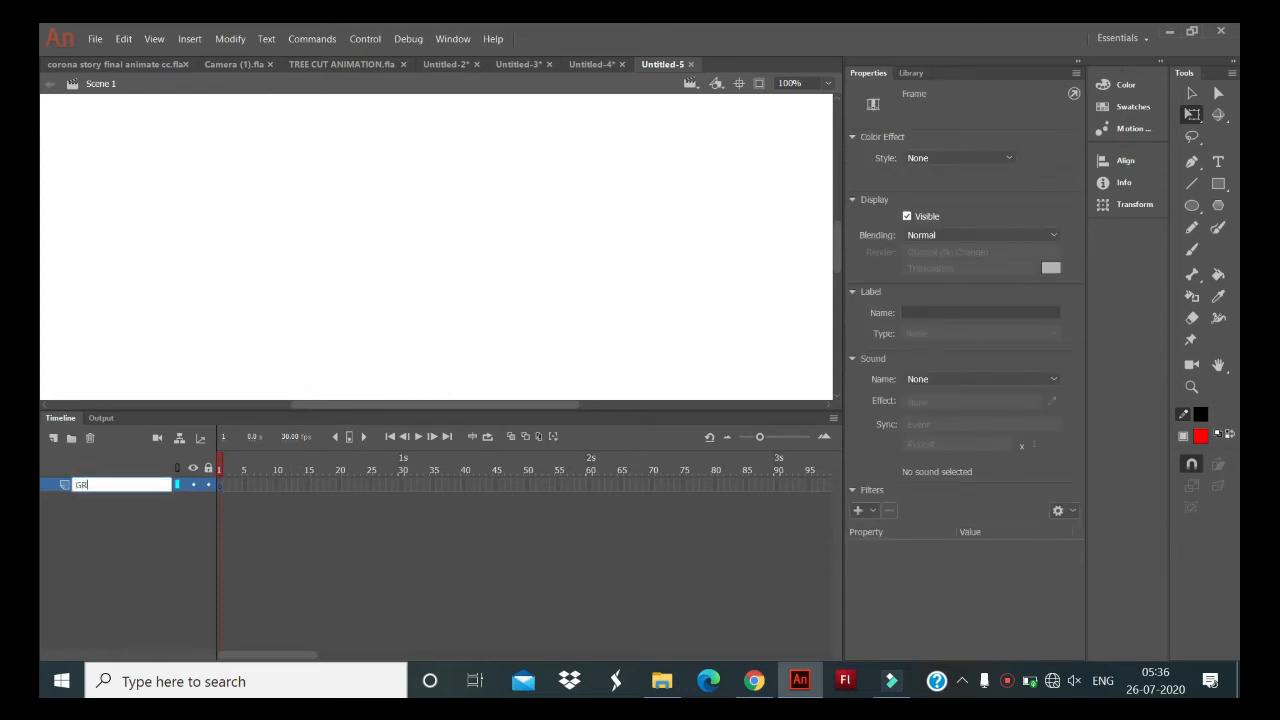
key("Return")
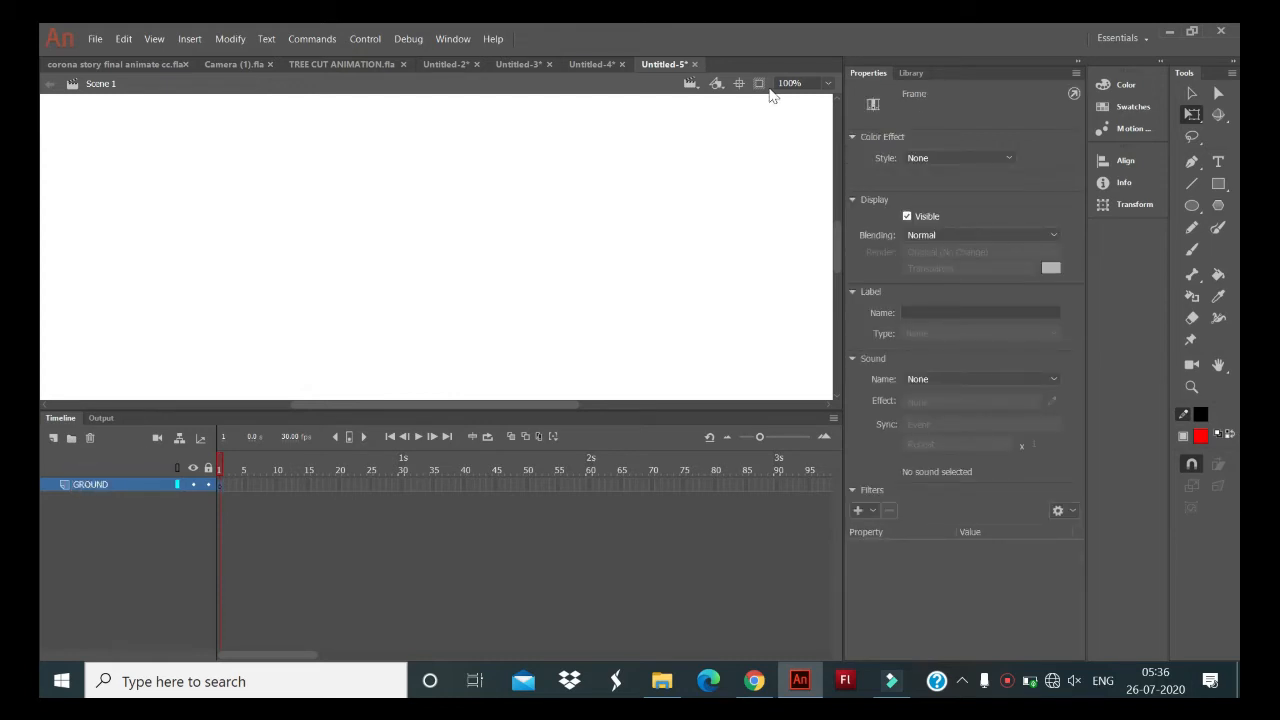
- Draw a horizontal black ground line with a 15 stroke near the stage's lower part, extending it past both stage edges
left_click(1190, 182)
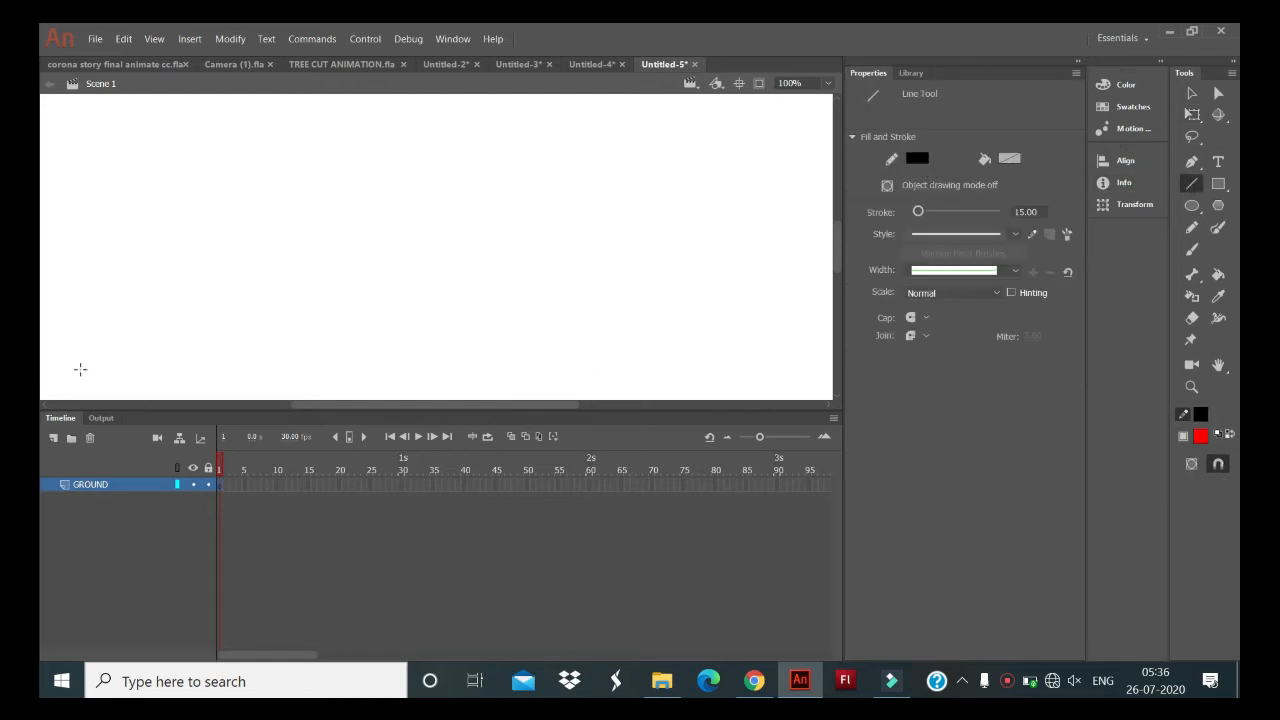
left_click_drag(46, 381, 836, 381)
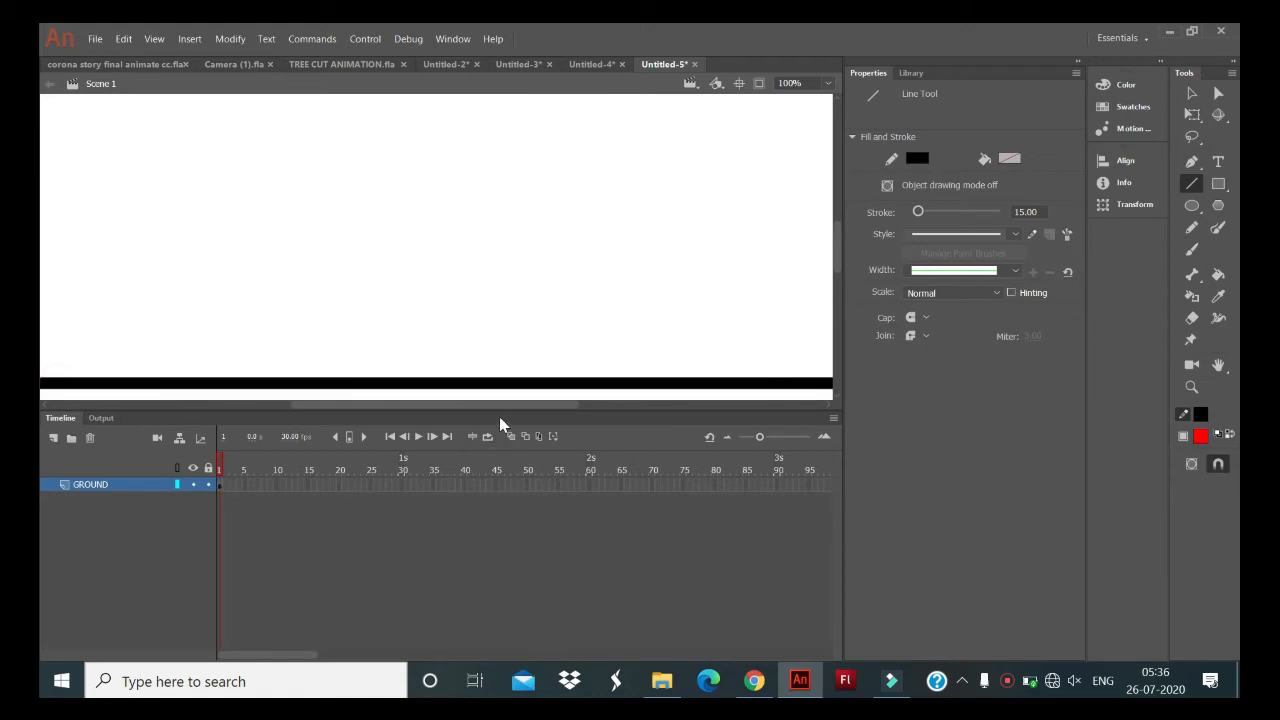
left_click_drag(511, 408, 524, 408)
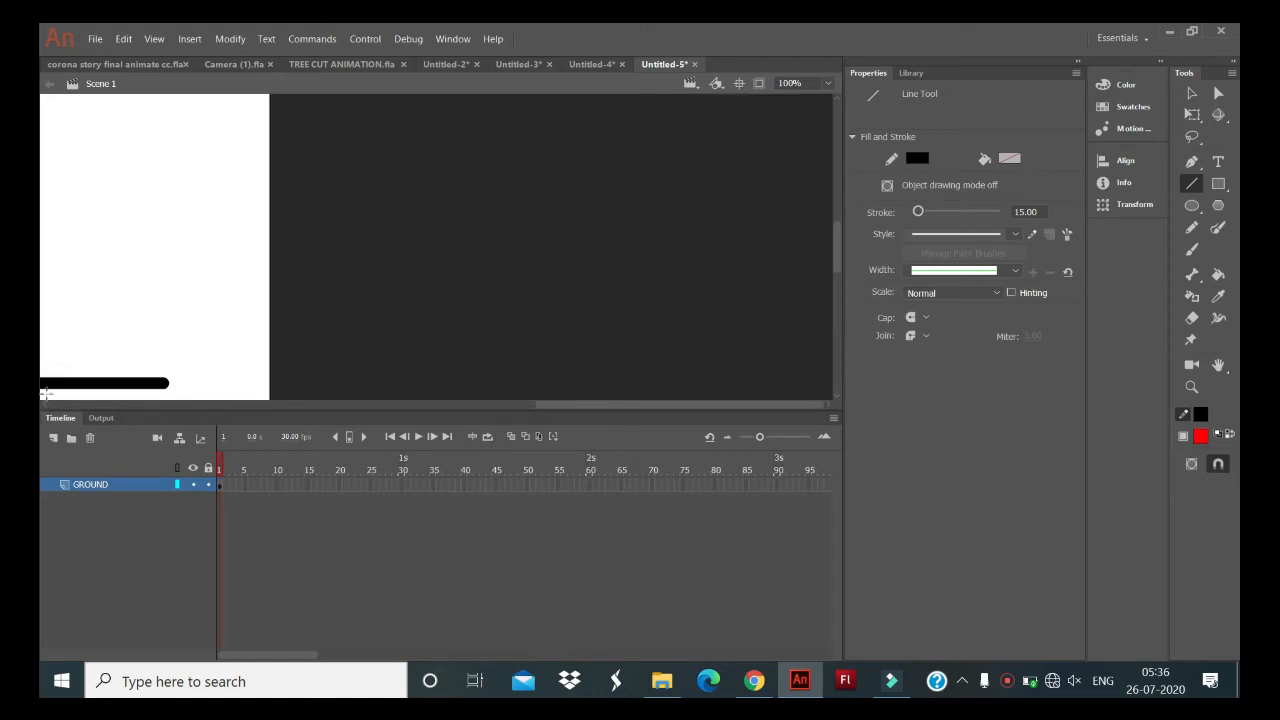
left_click_drag(128, 383, 298, 384)
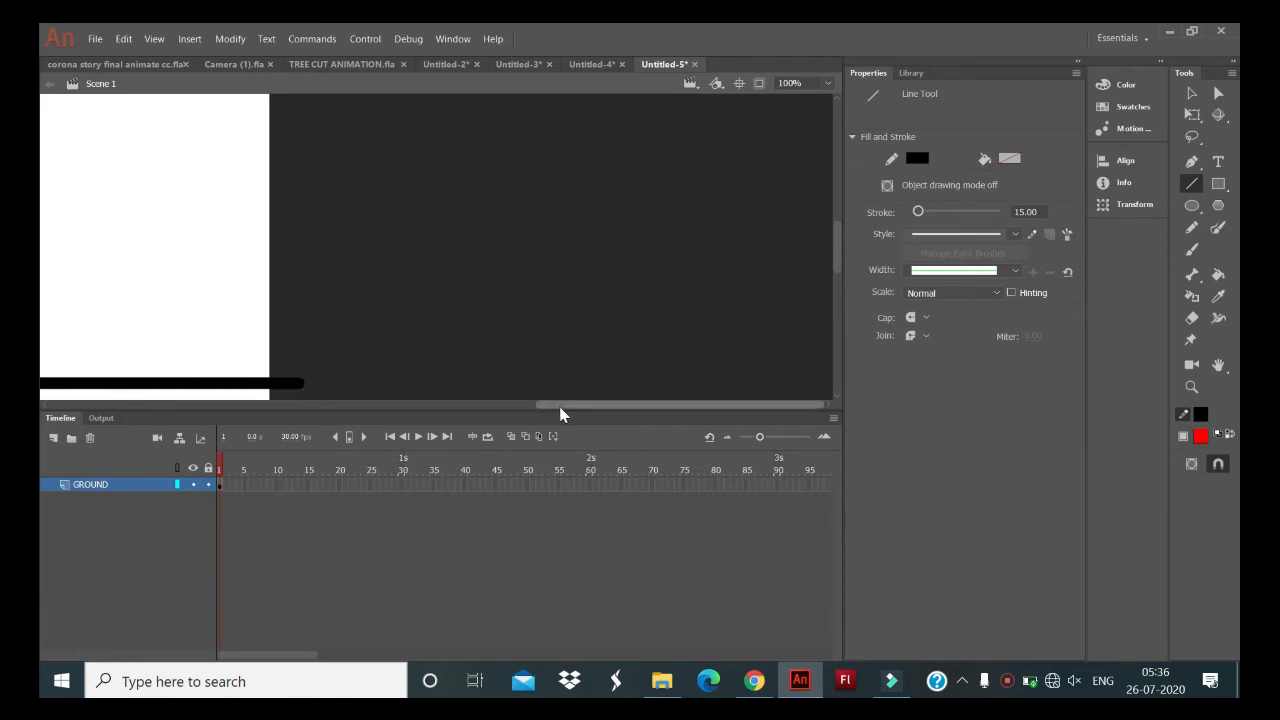
left_click_drag(565, 407, 182, 446)
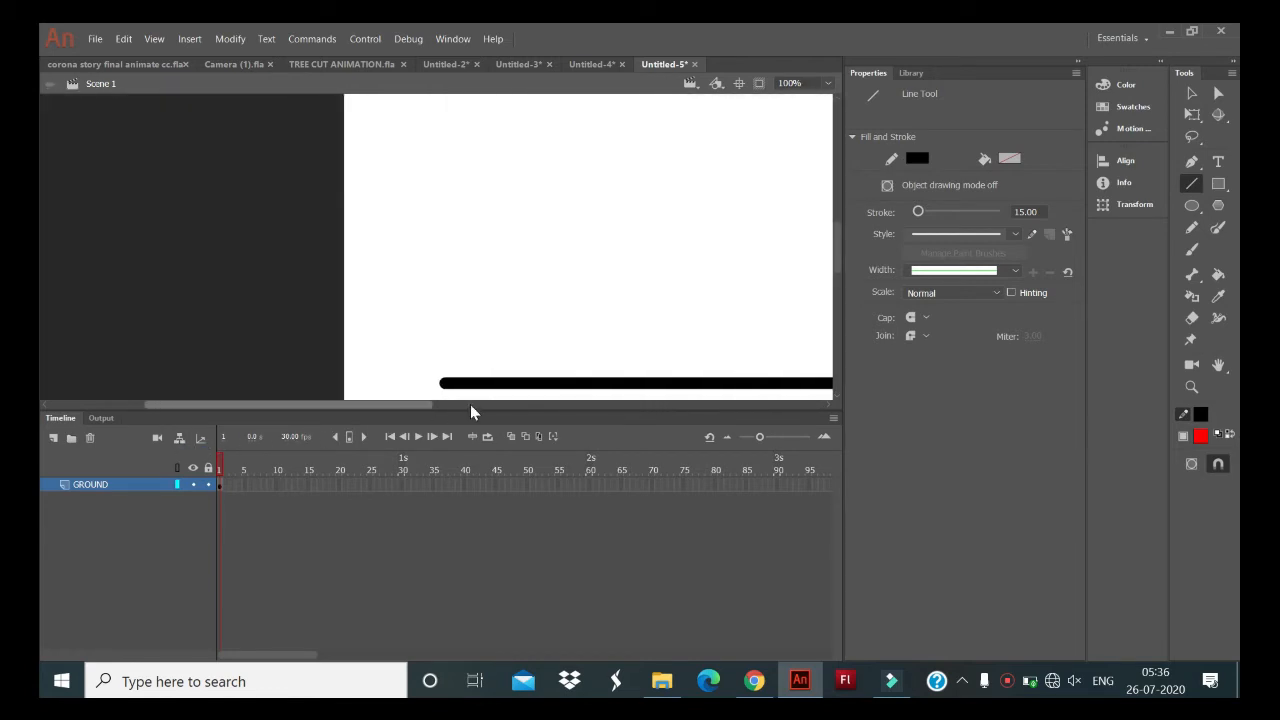
mouse_move(449, 382)
left_mouse_down()
mouse_move(263, 376)
mouse_move(292, 408)
mouse_move(338, 417)
left_mouse_up()
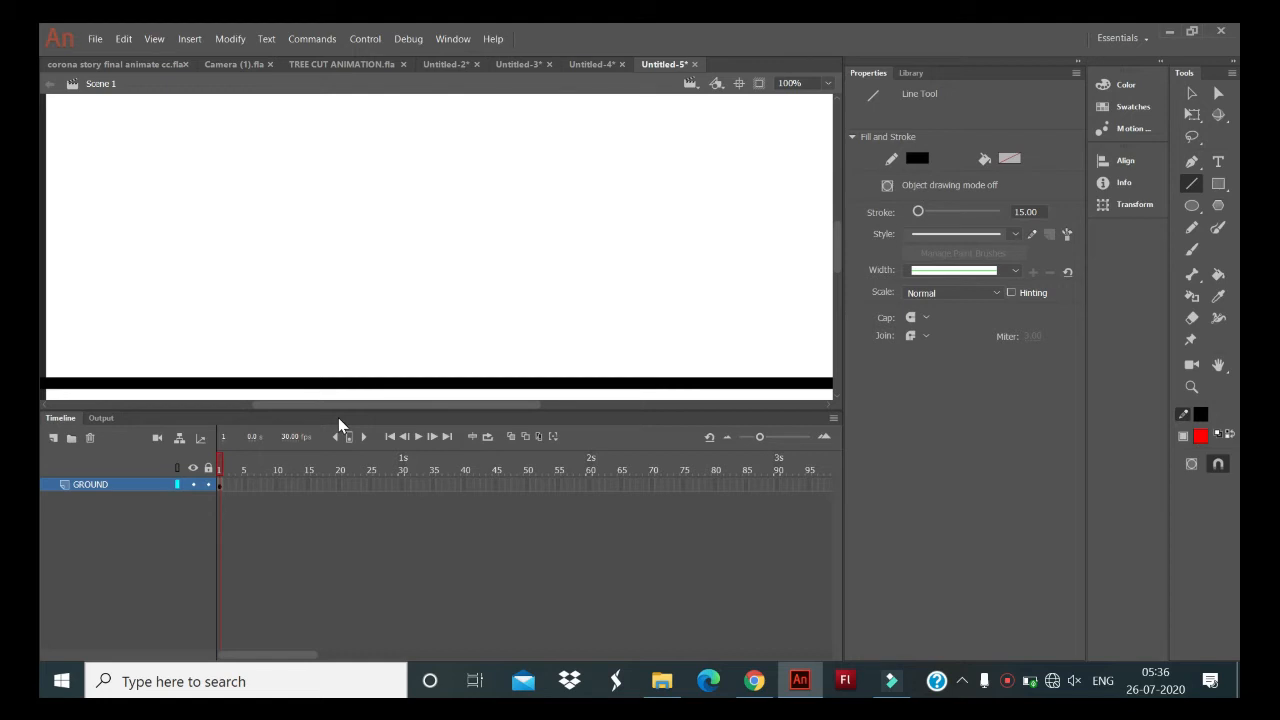
- Draw a tall, narrow oval above the ground line with a black stroke of 2 and a blue fill
left_click(1039, 212)
key("BackSpace")
type("2")
key("Return")
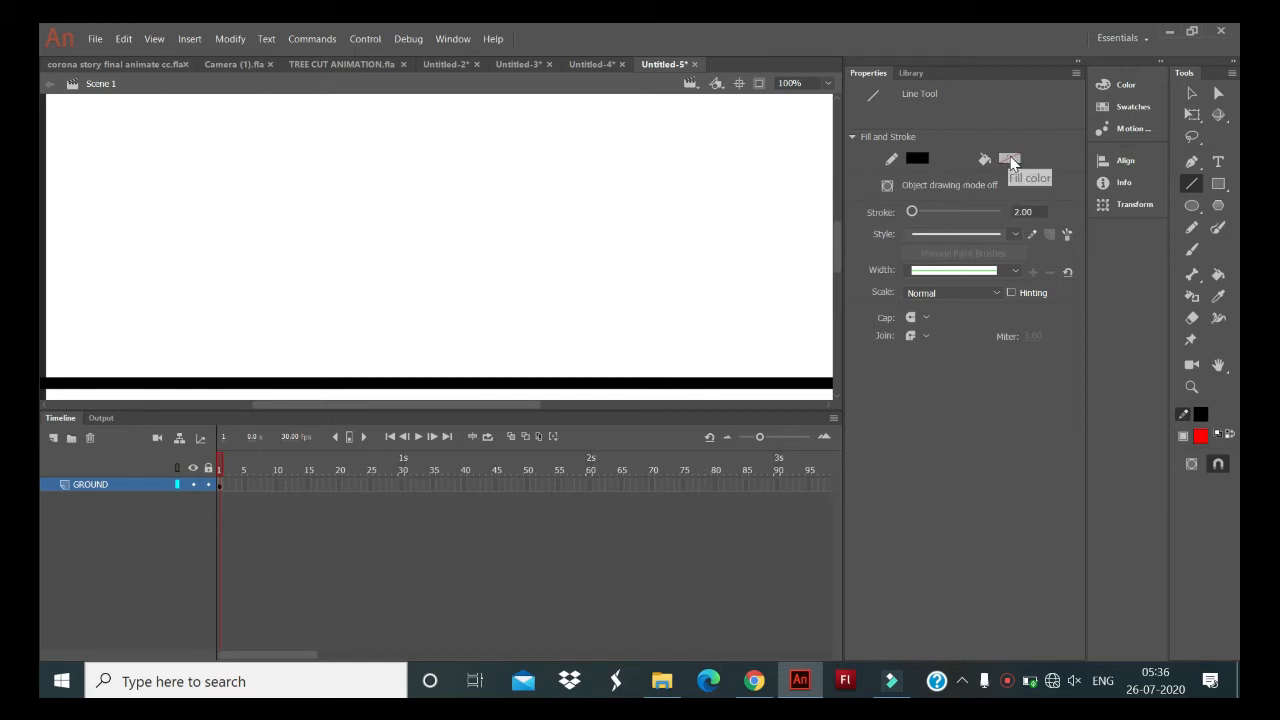
left_click(1191, 205)
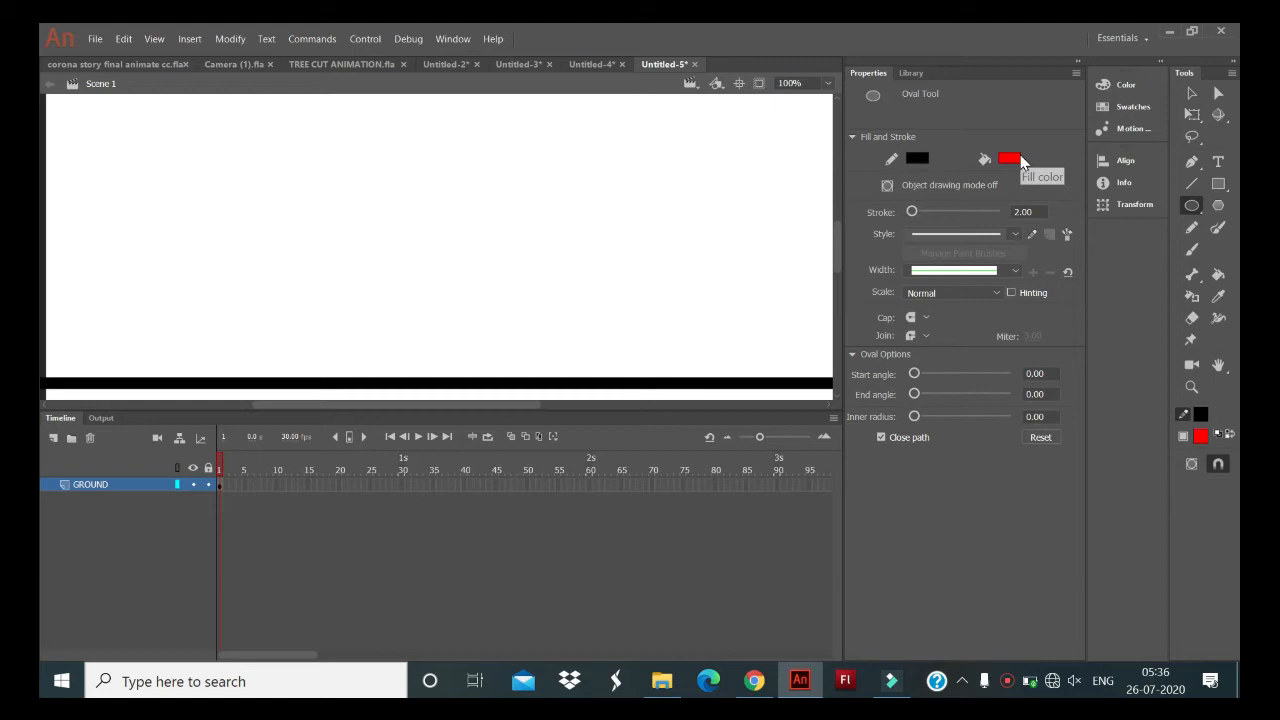
left_click(1021, 162)
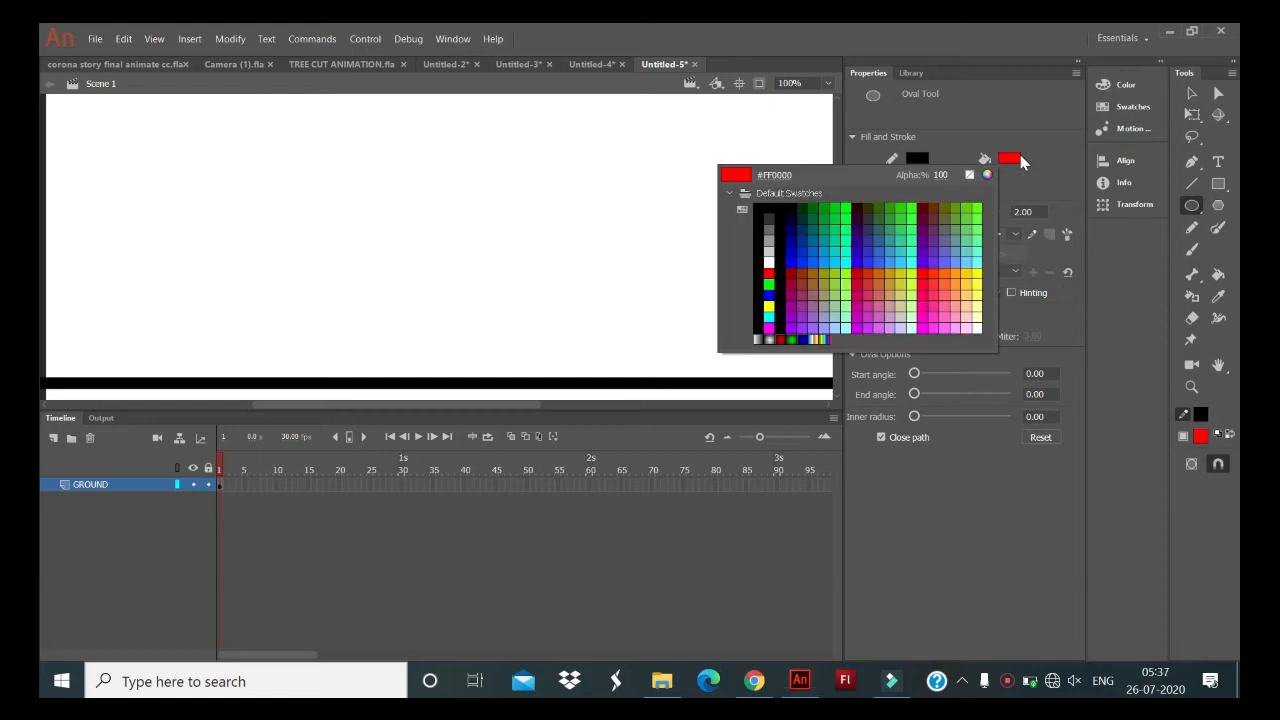
left_click(824, 260)
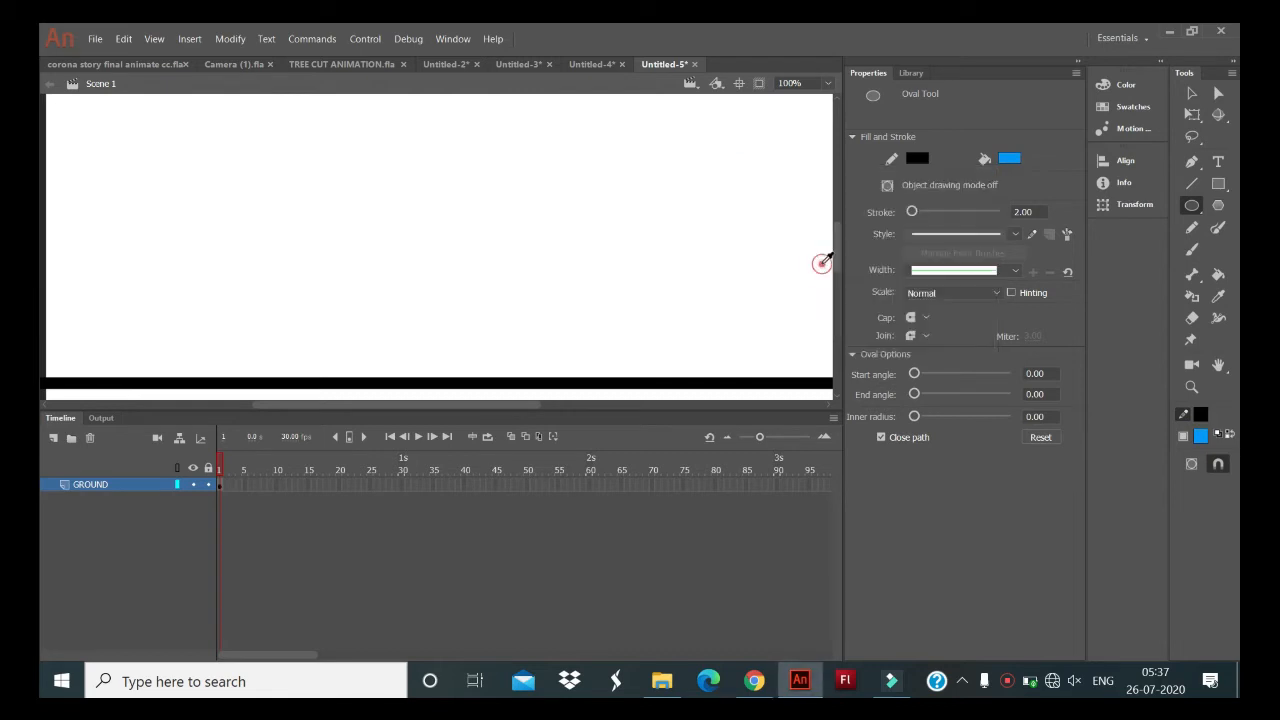
mouse_move(643, 163)
left_mouse_down()
mouse_move(646, 297)
mouse_move(668, 291)
mouse_move(680, 260)
left_mouse_up()
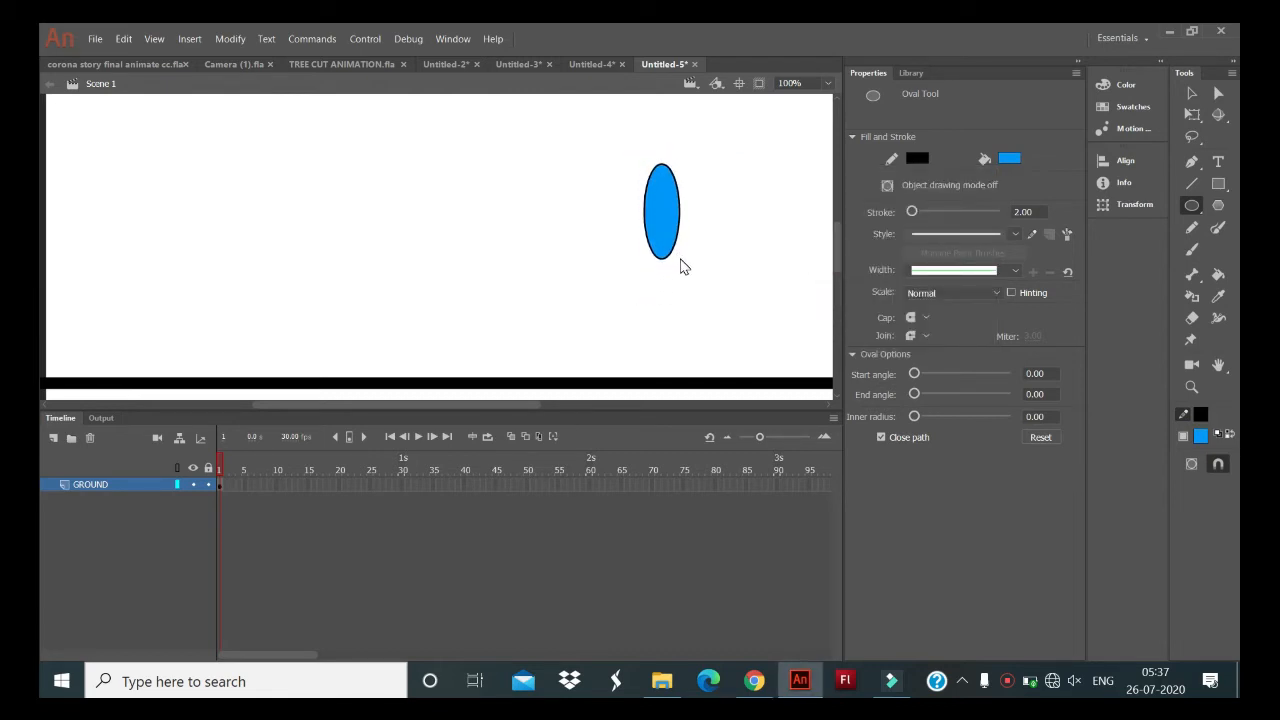
- Undo the blue oval on the GROUND layer and add a new layer named WATER_BALOON_LAYER
key("z")
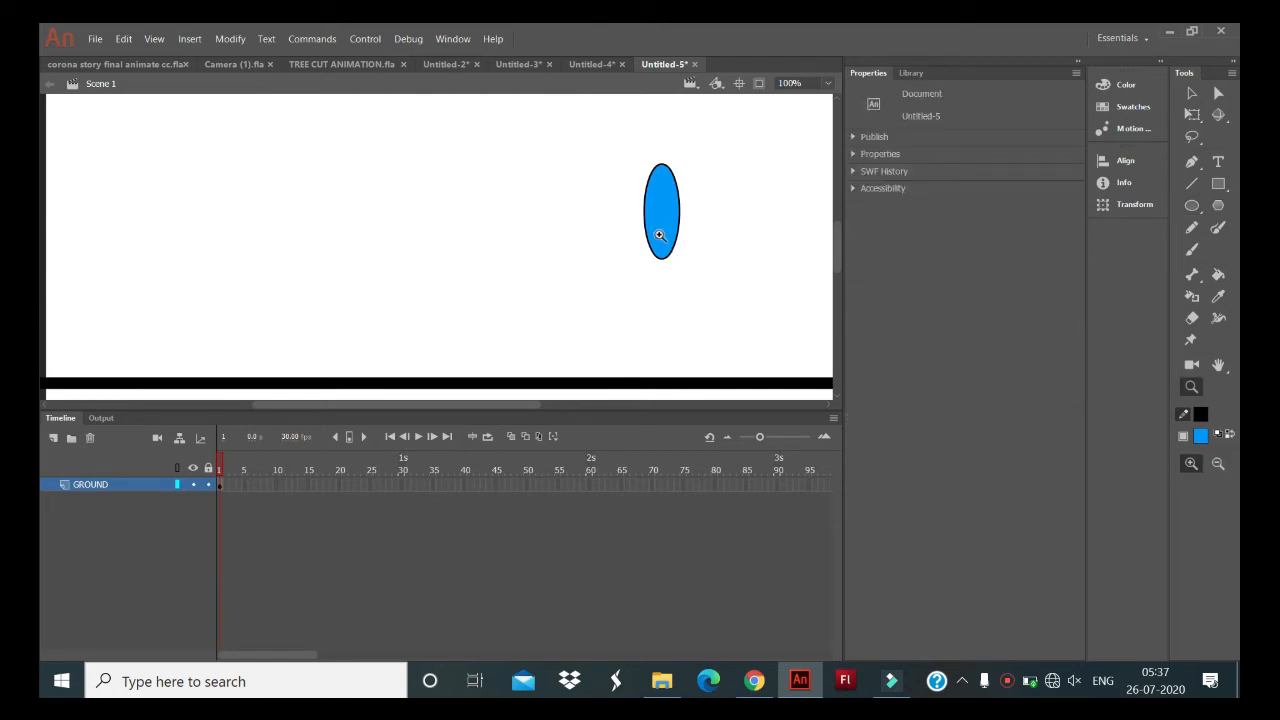
key("ctrl+z")
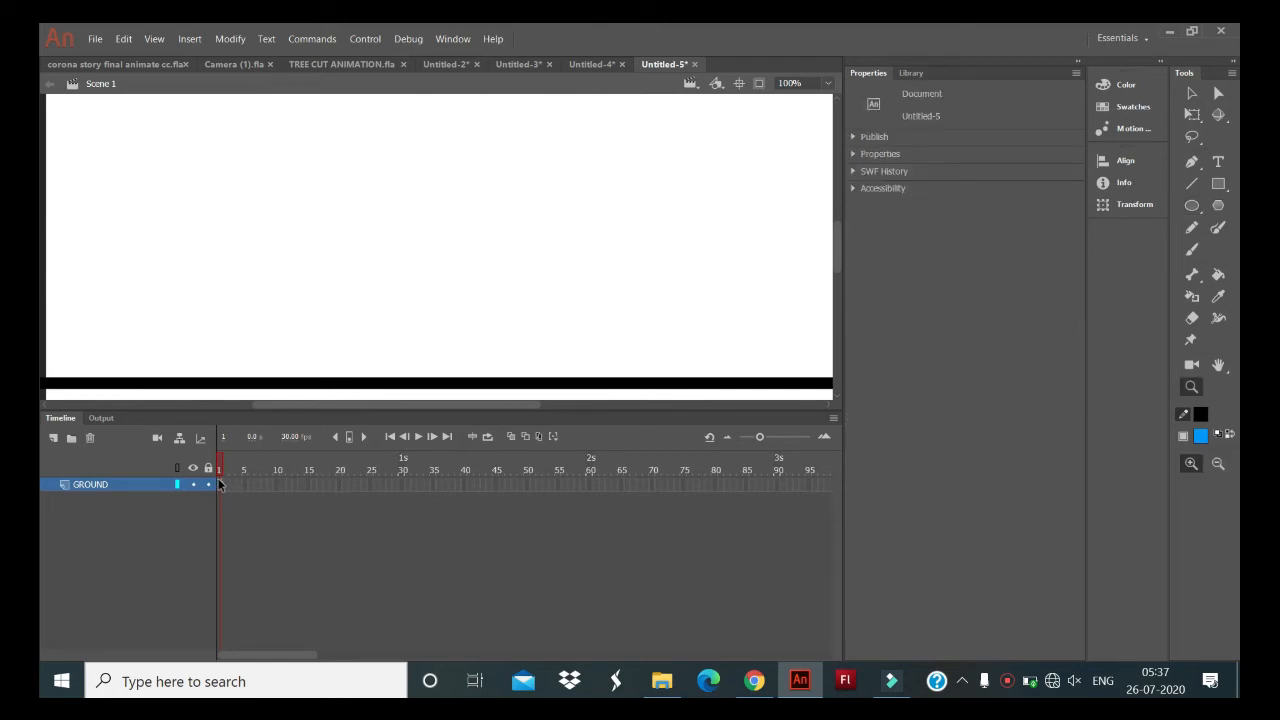
left_click(54, 438)
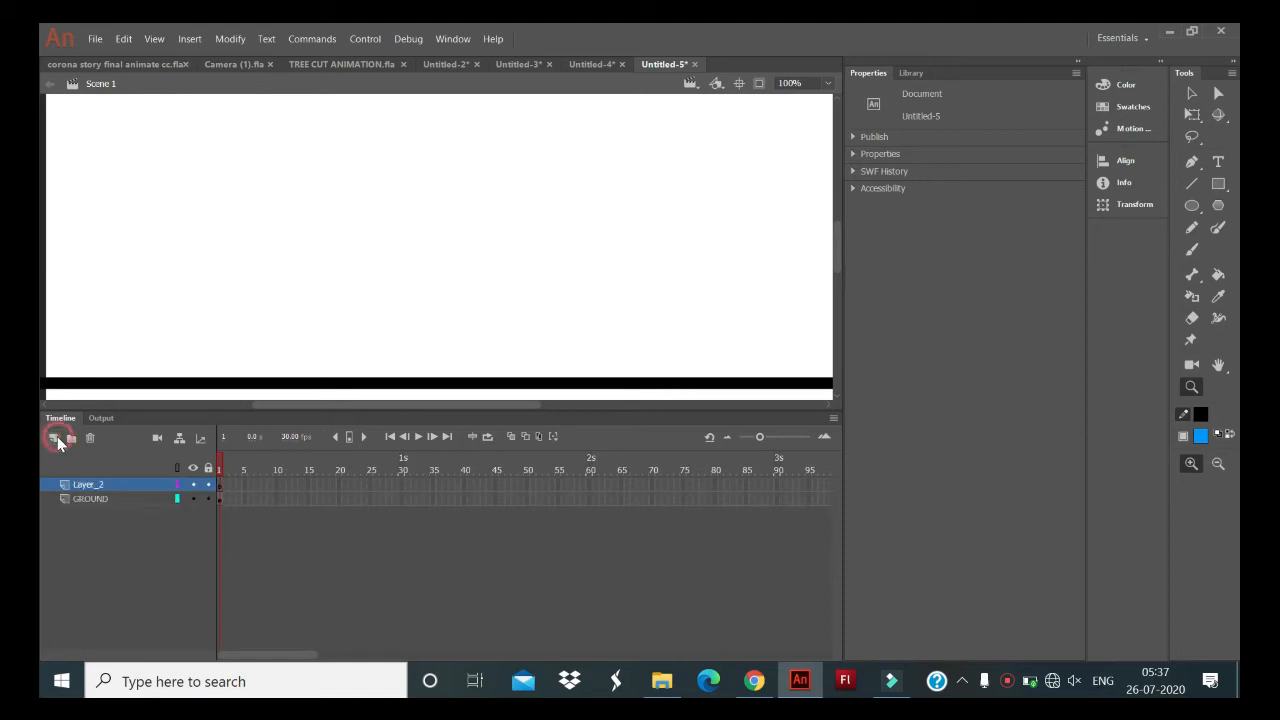
double_click(101, 483)
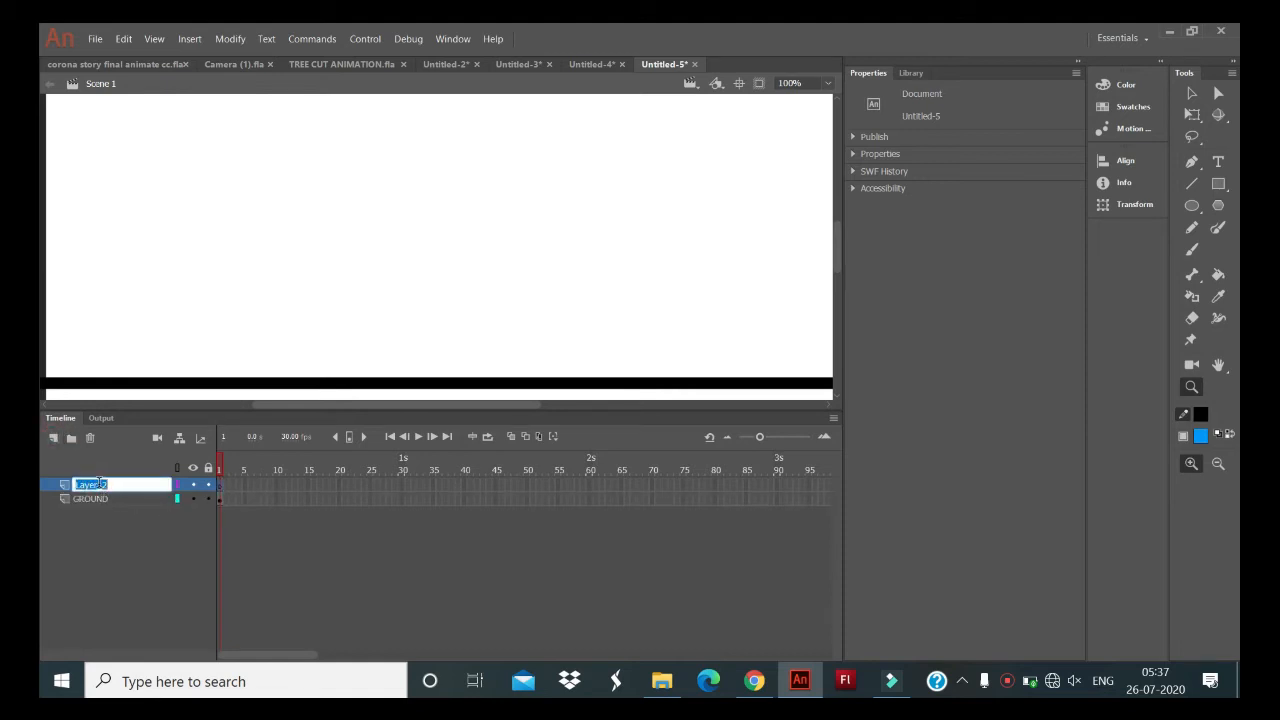
key("BackSpace")
type("WATER")
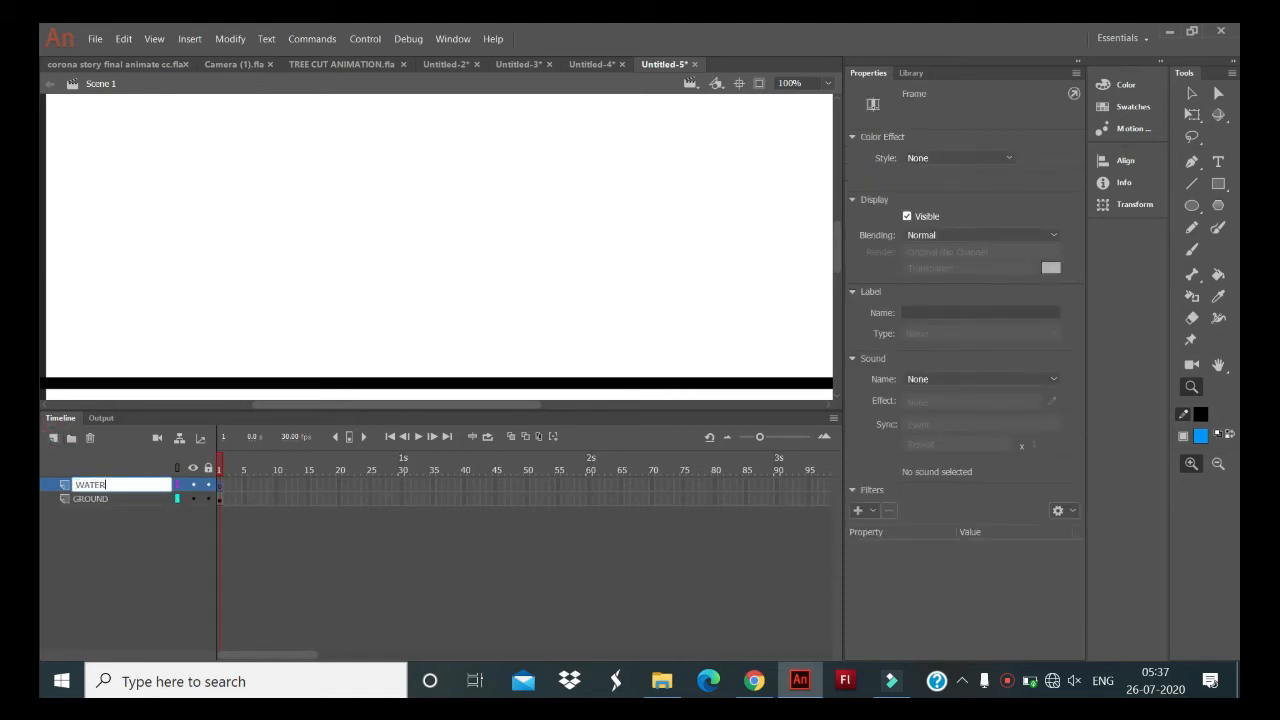
type(" BALOON LAYER")
key("Return")
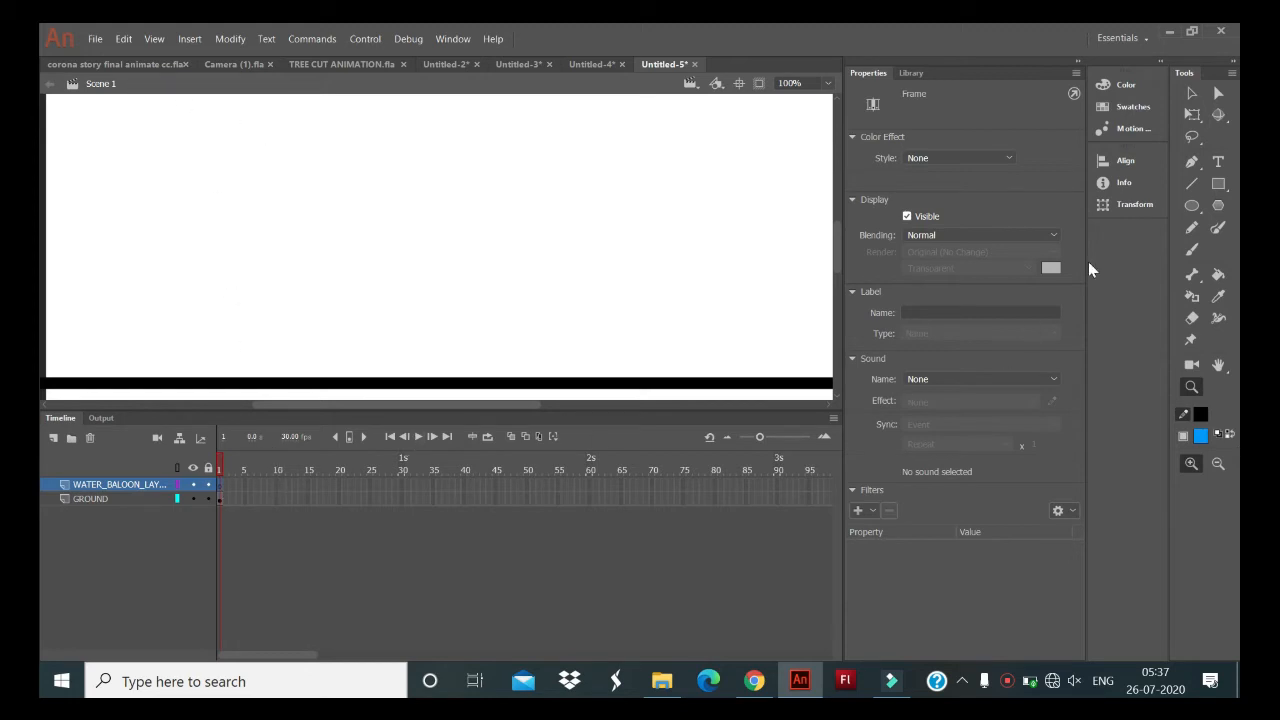
- Draw a blue oval with a black outline, about 49 wide and 121 high, above the ground near the stage's left edge on WATER_BALOON_LAYER
left_click(1193, 204)
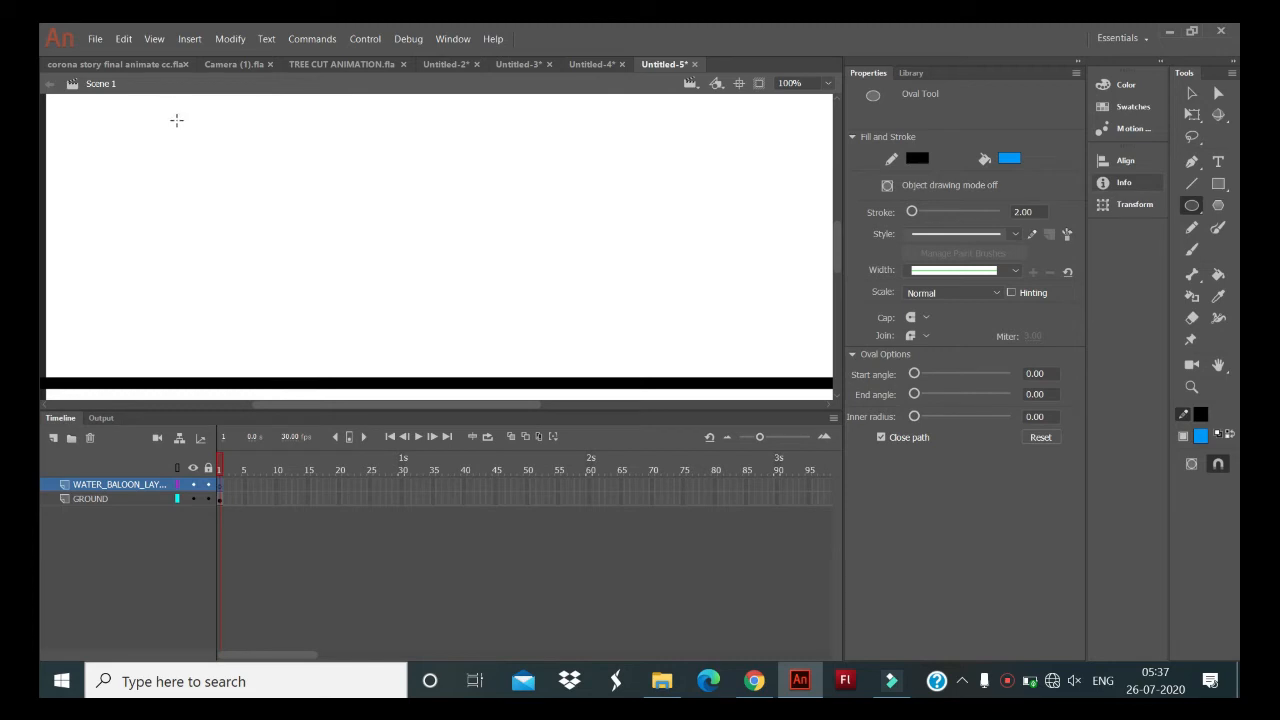
mouse_move(158, 100)
left_mouse_down()
mouse_move(195, 137)
mouse_move(198, 197)
left_mouse_up()
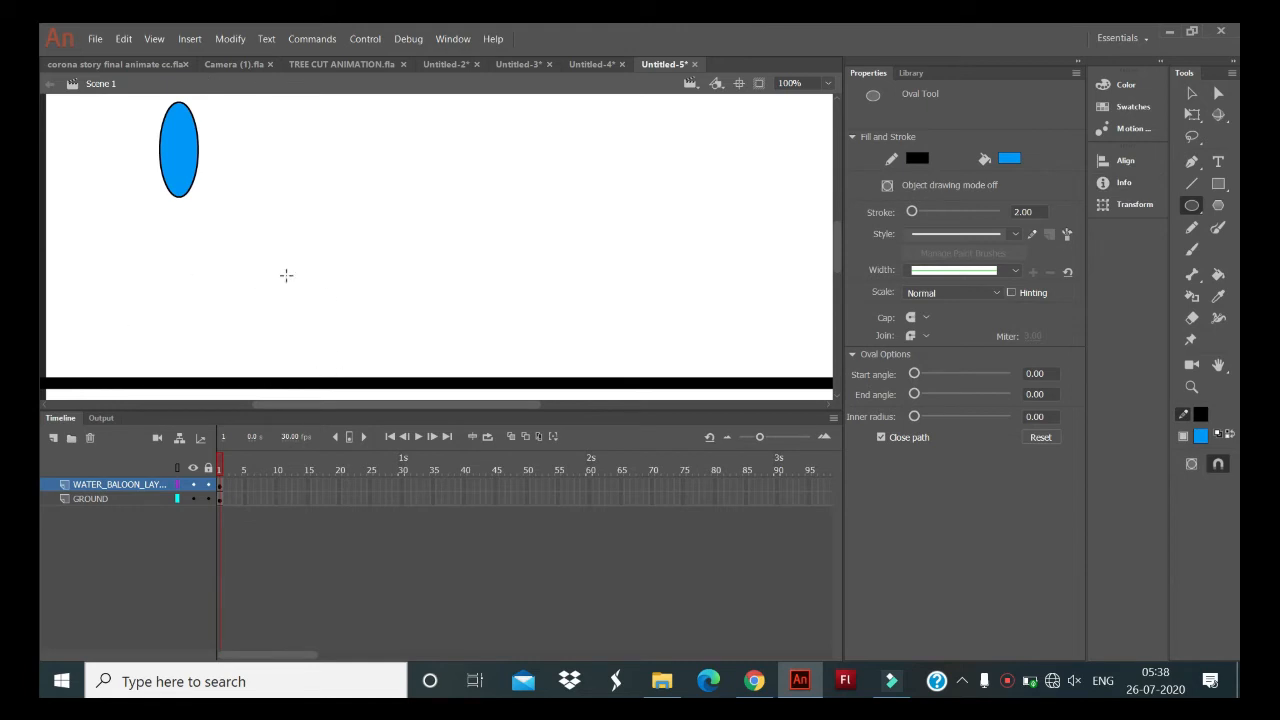
left_click(1194, 116)
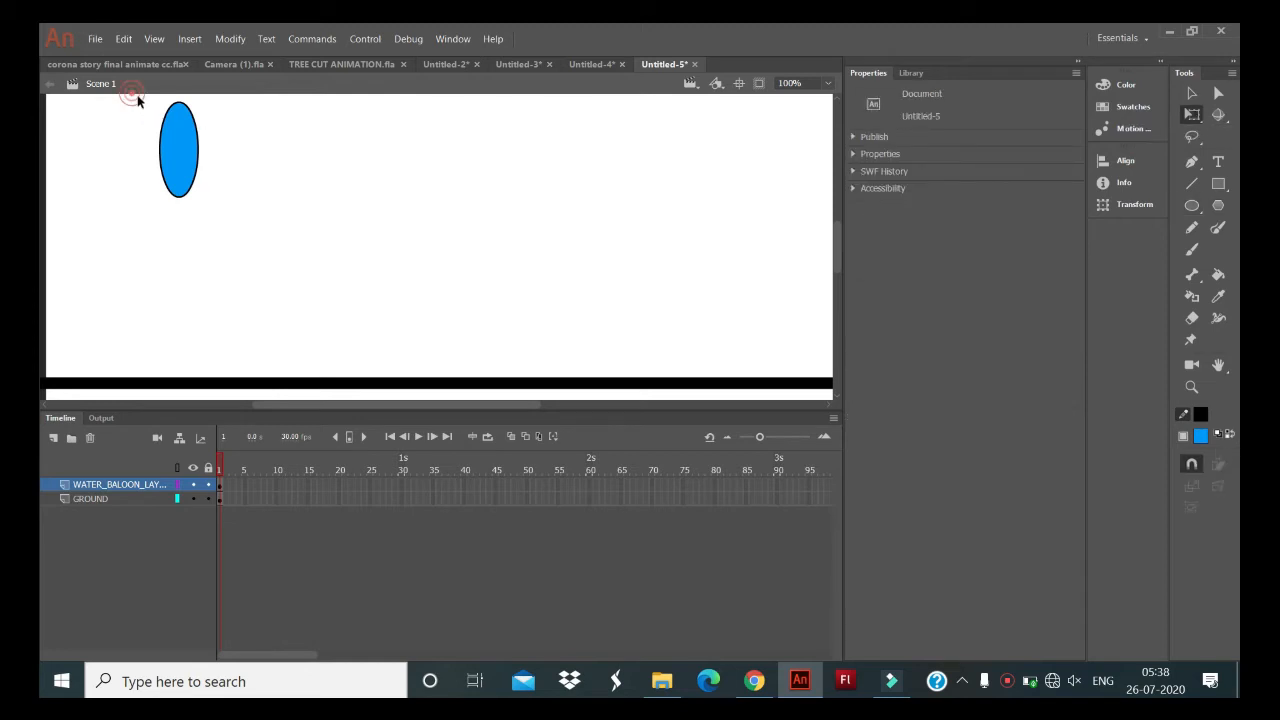
left_click_drag(140, 100, 225, 199)
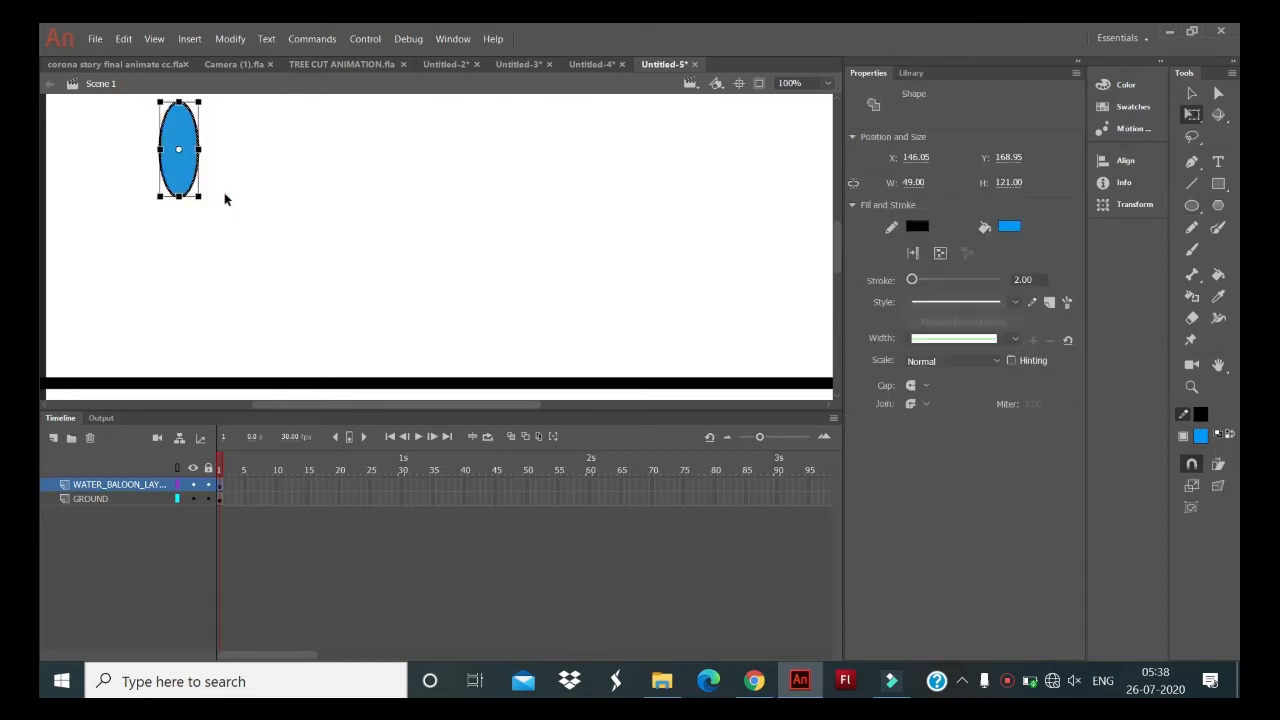
right_click(177, 164)
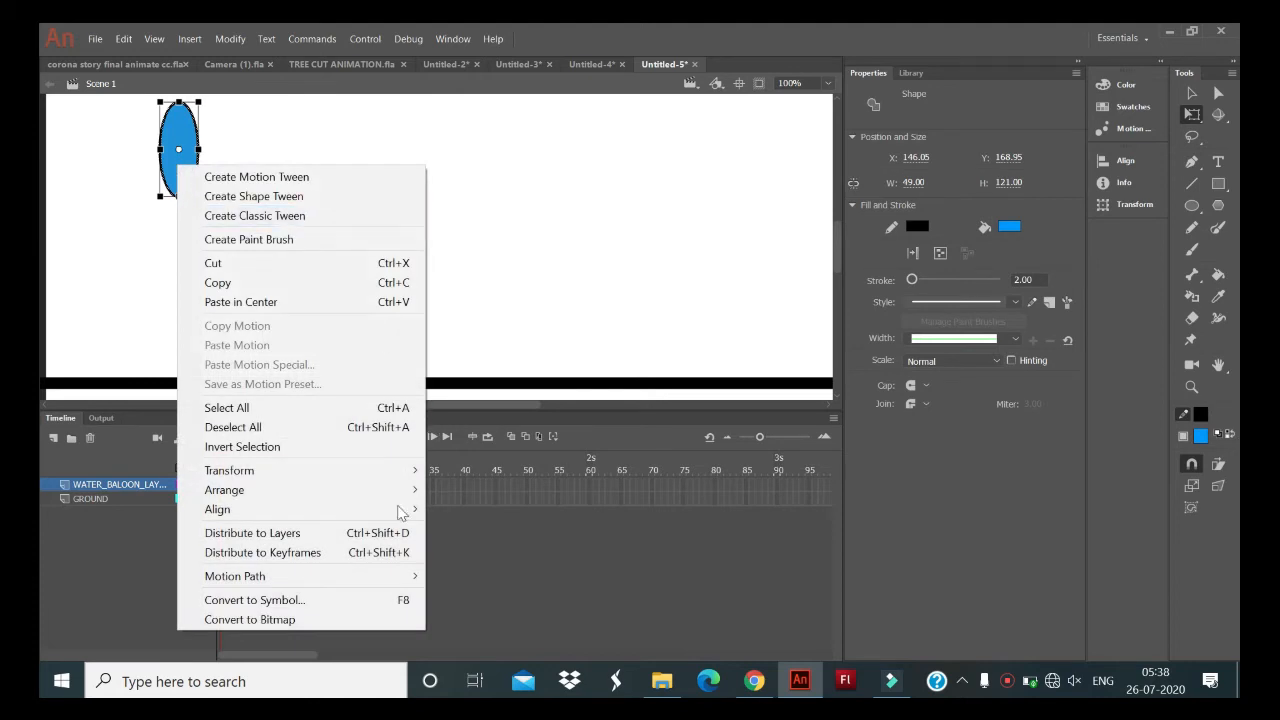
left_click(378, 599)
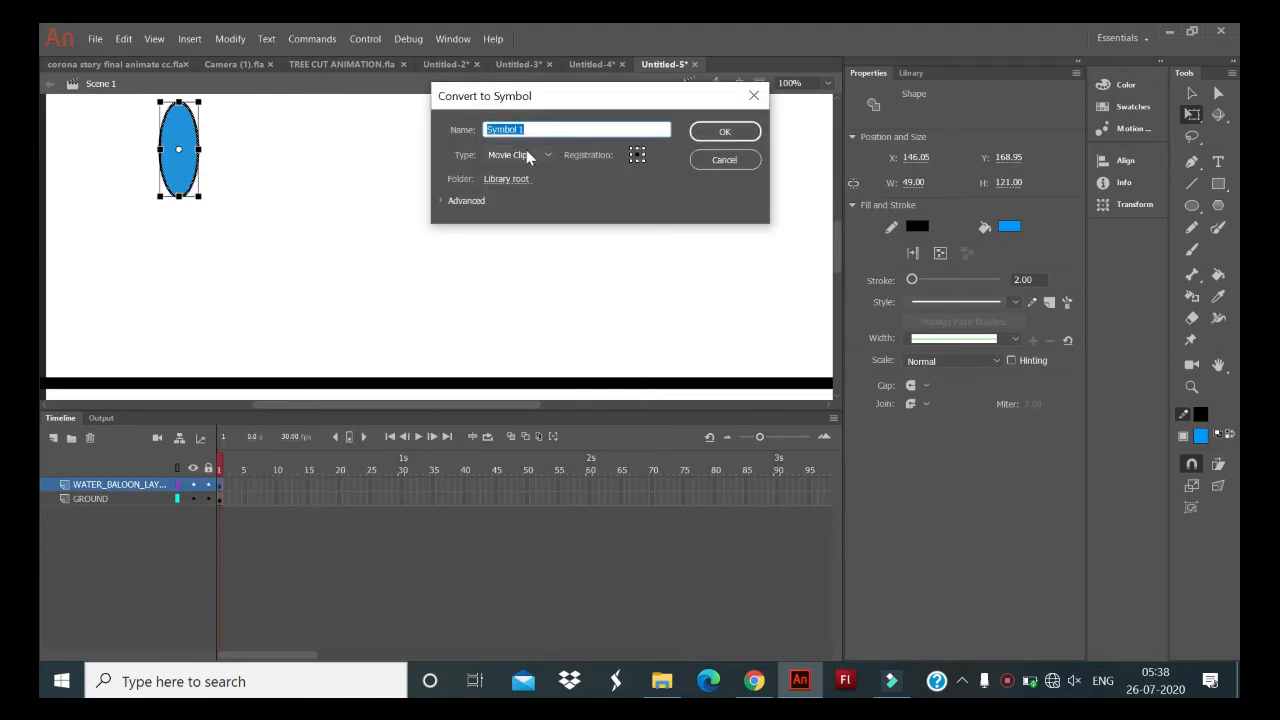
left_click(756, 98)
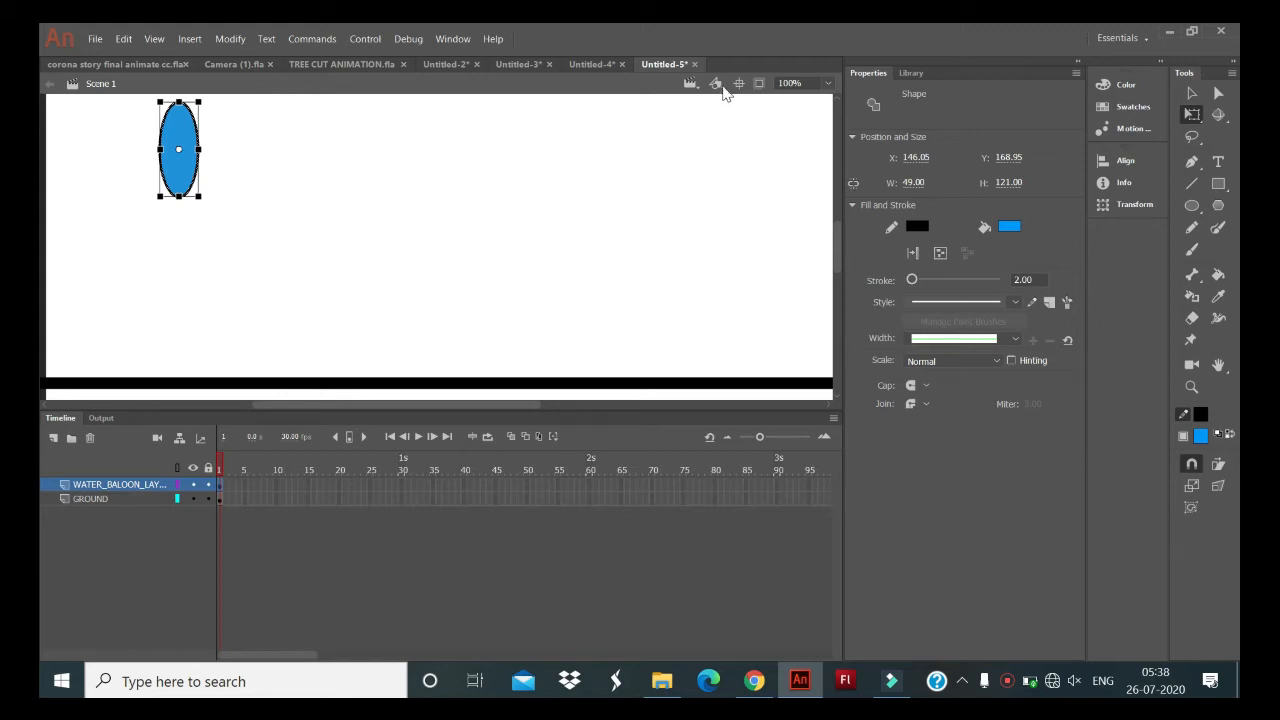
left_click(557, 180)
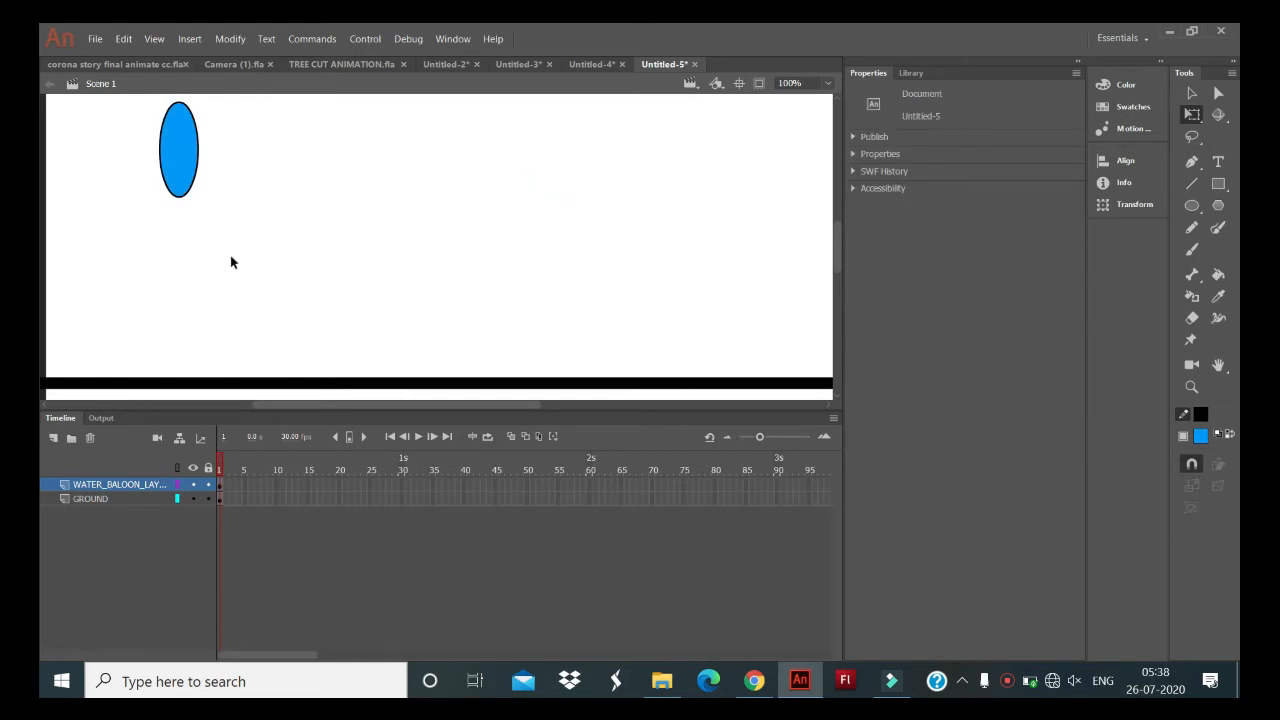
- Try inserting blank keyframes at frame 15 on both layers, and undo them
left_click(390, 484)
left_click(306, 488)
left_click(305, 498)
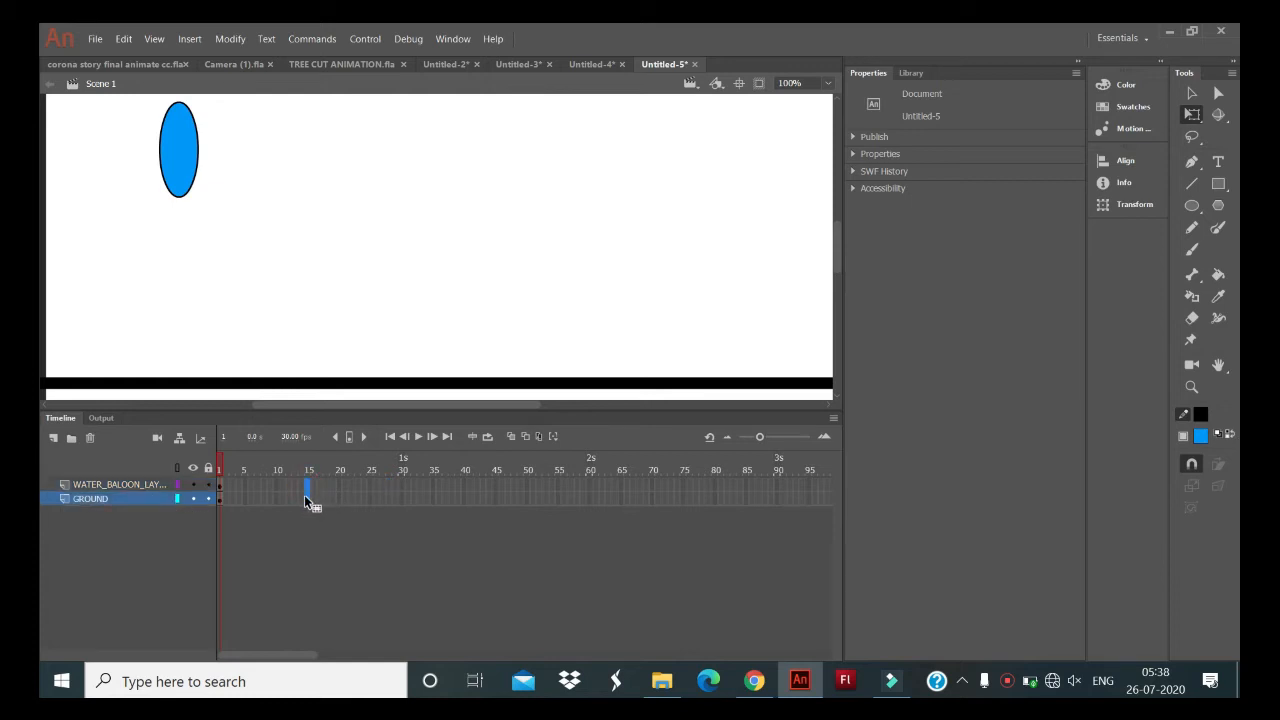
key("F7")
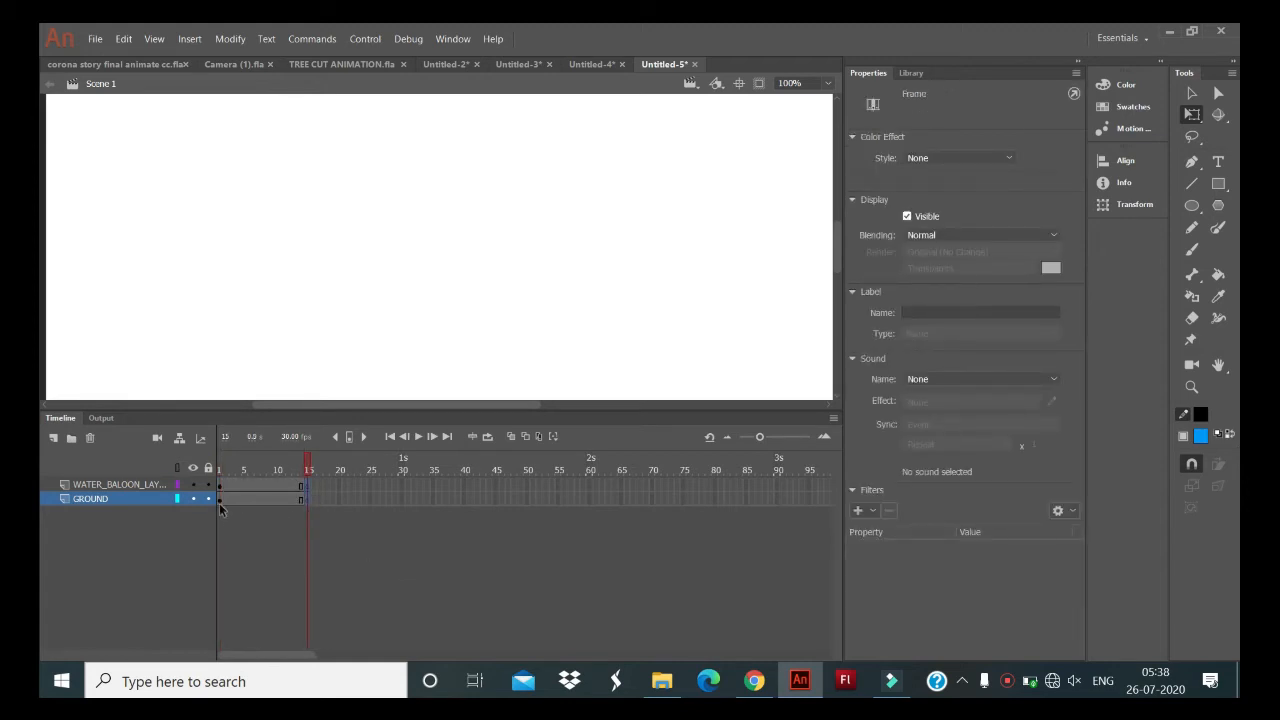
key("ctrl+z")
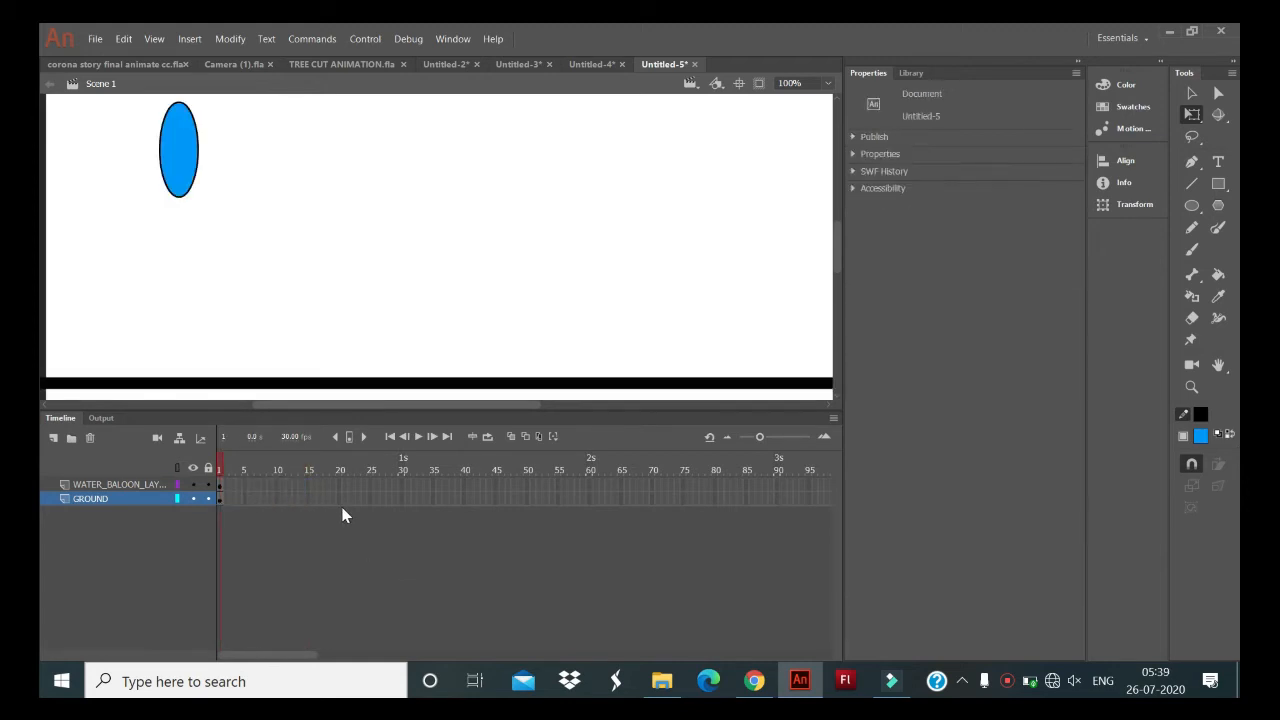
- Insert a keyframe at frame 15 on the GROUND layer and a blank keyframe at frame 15 on WATER_BALOON_LAYER
left_click(308, 484)
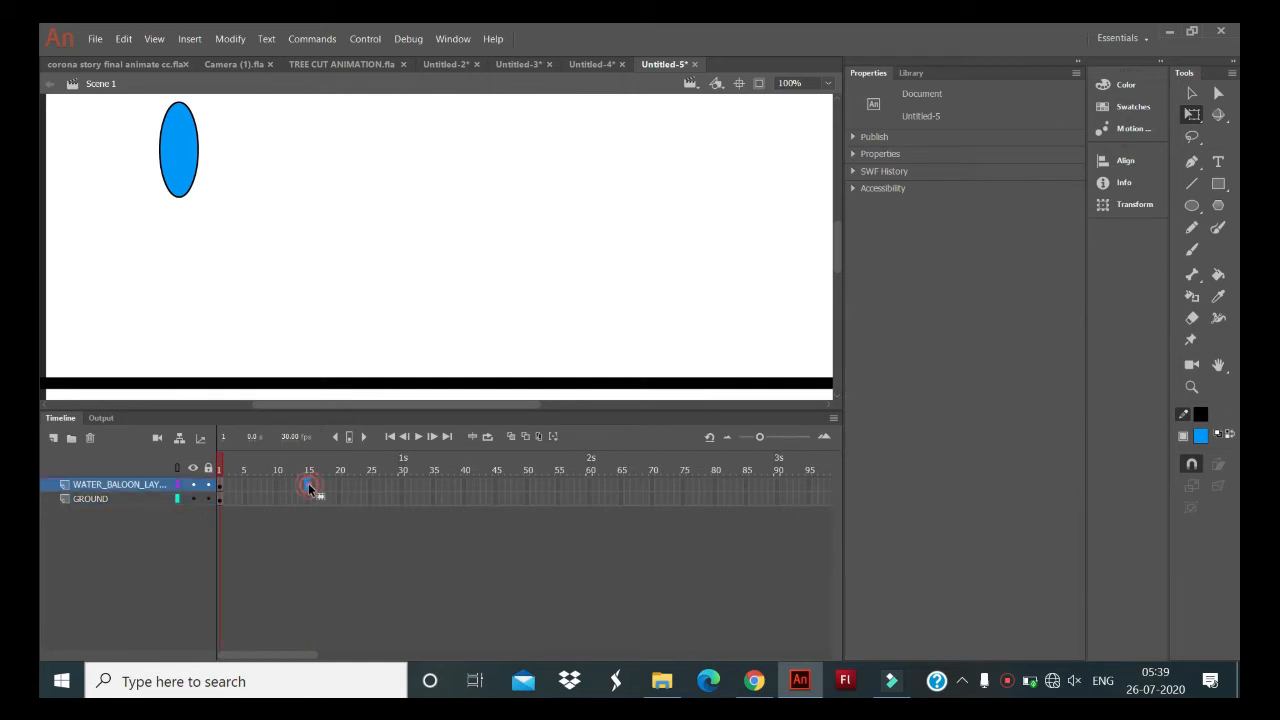
left_click(308, 498)
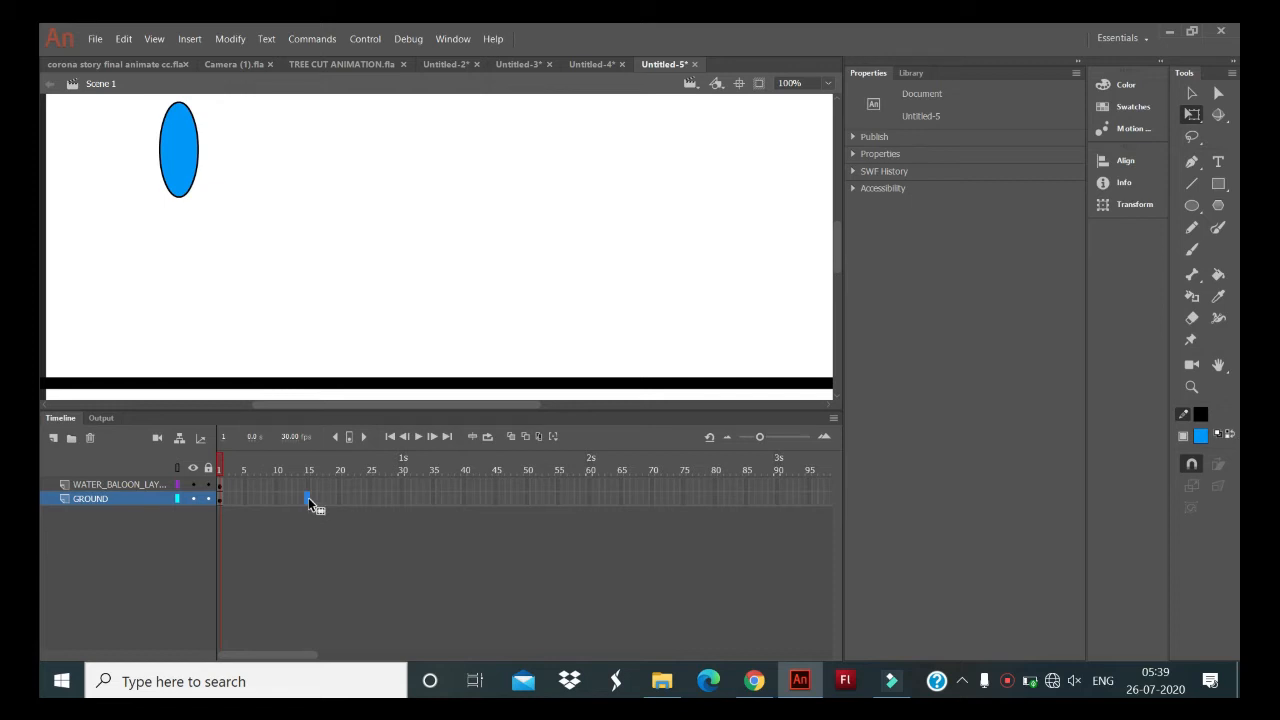
key("F5")
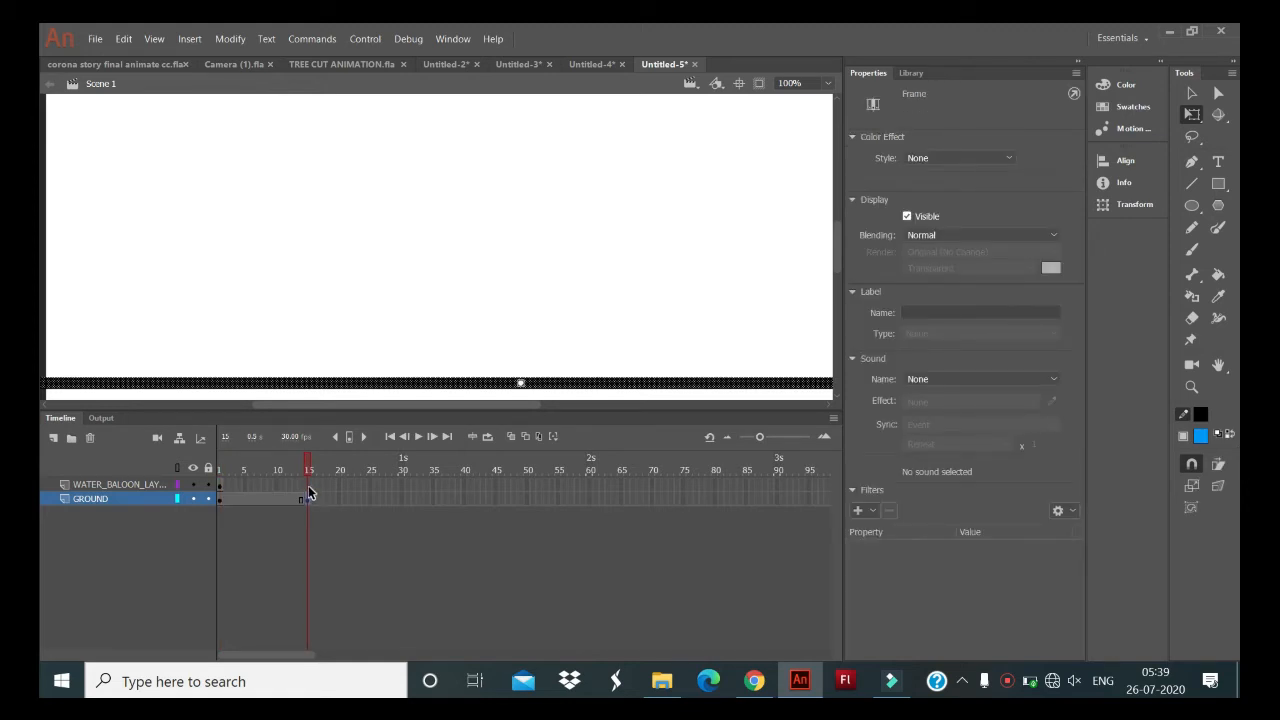
left_click(309, 487)
key("F5")
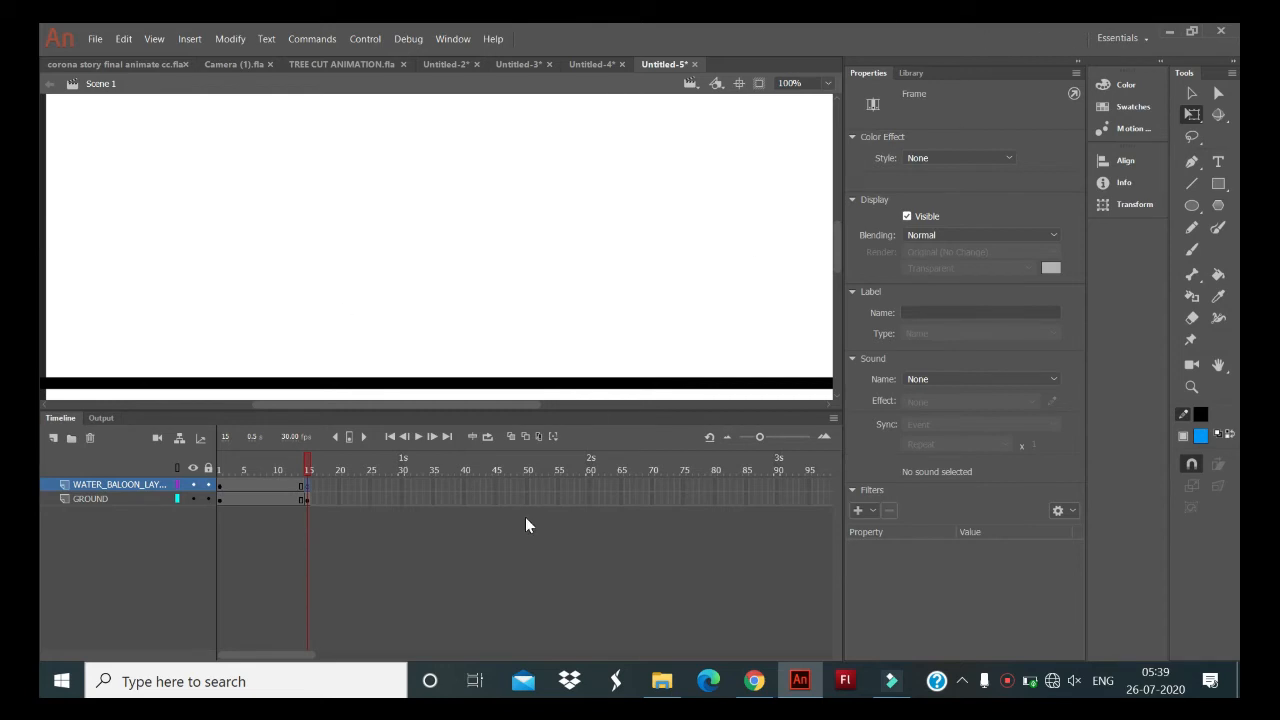
- Turn on onion skinning and, at frame 15 of WATER_BALOON_LAYER, extend its range back to frame 1
left_click(220, 485)
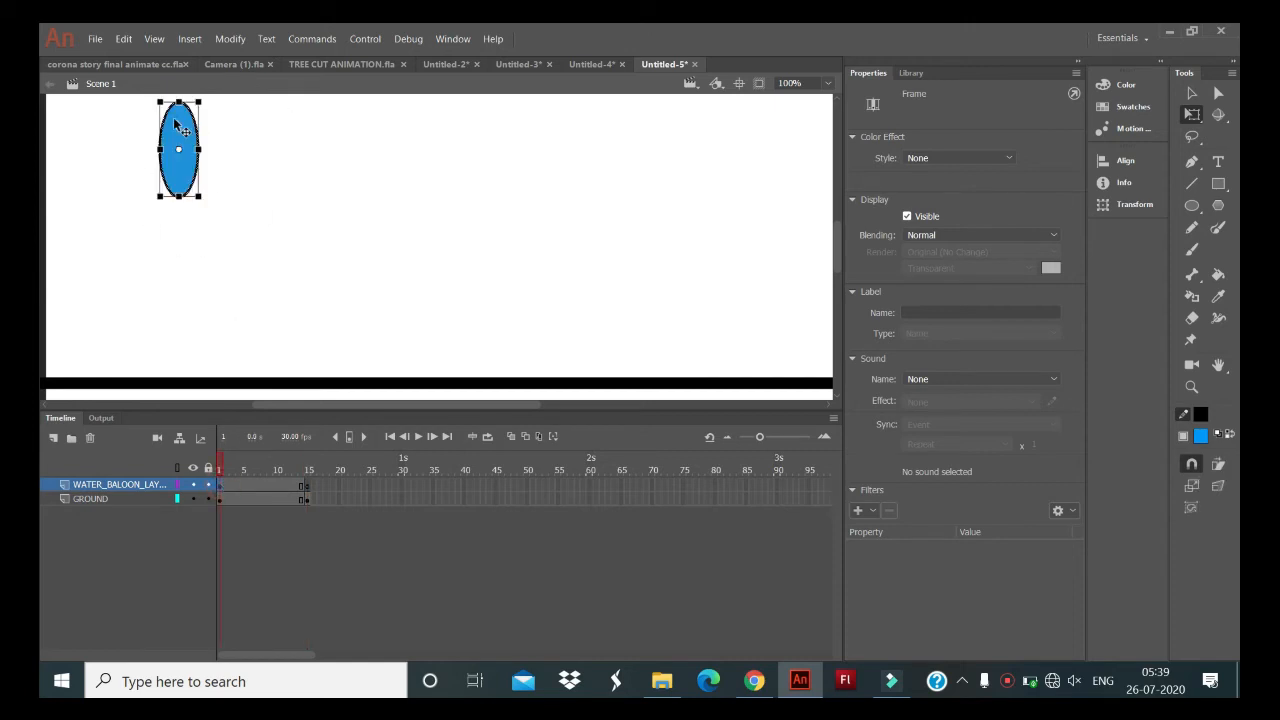
left_click(510, 437)
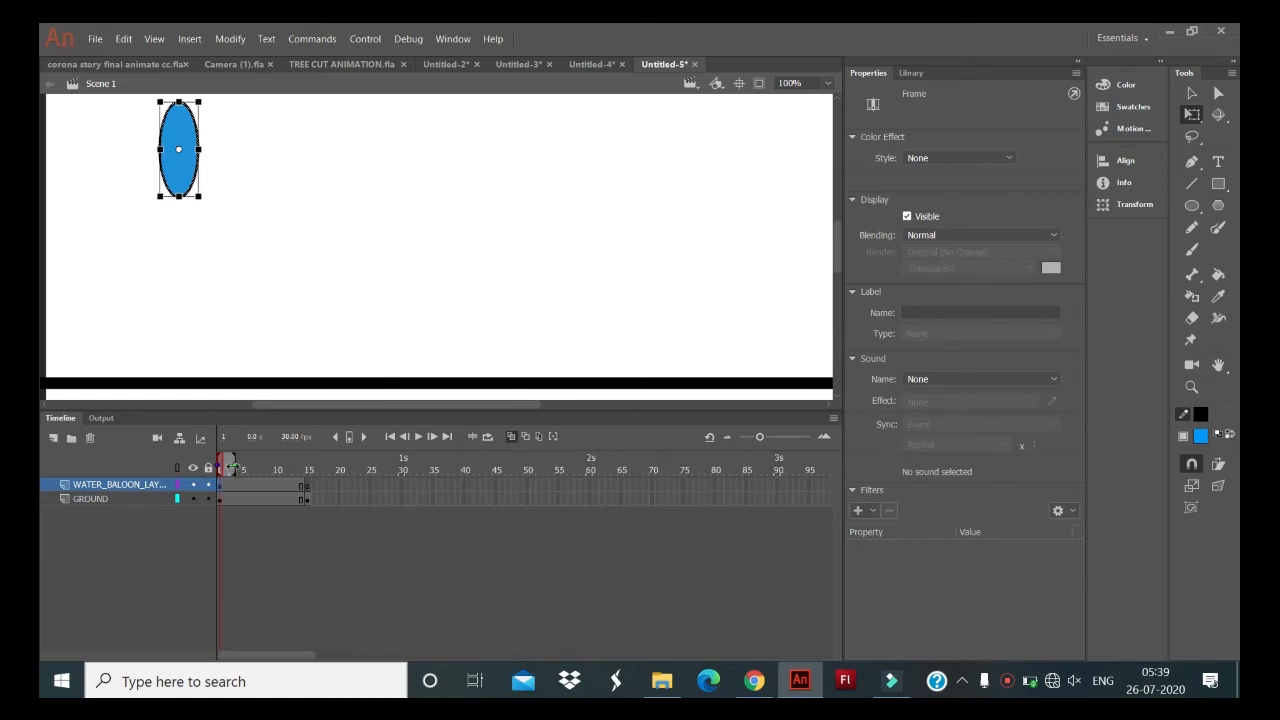
left_click(305, 493)
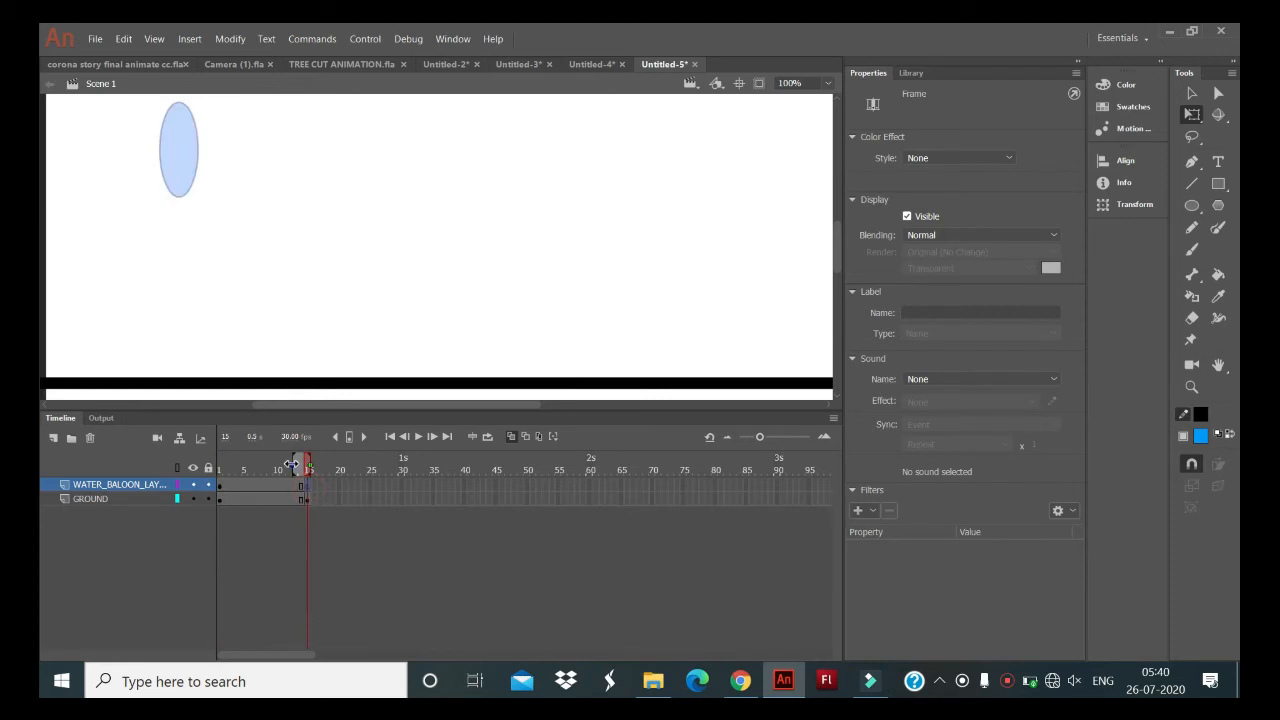
left_click_drag(290, 463, 218, 463)
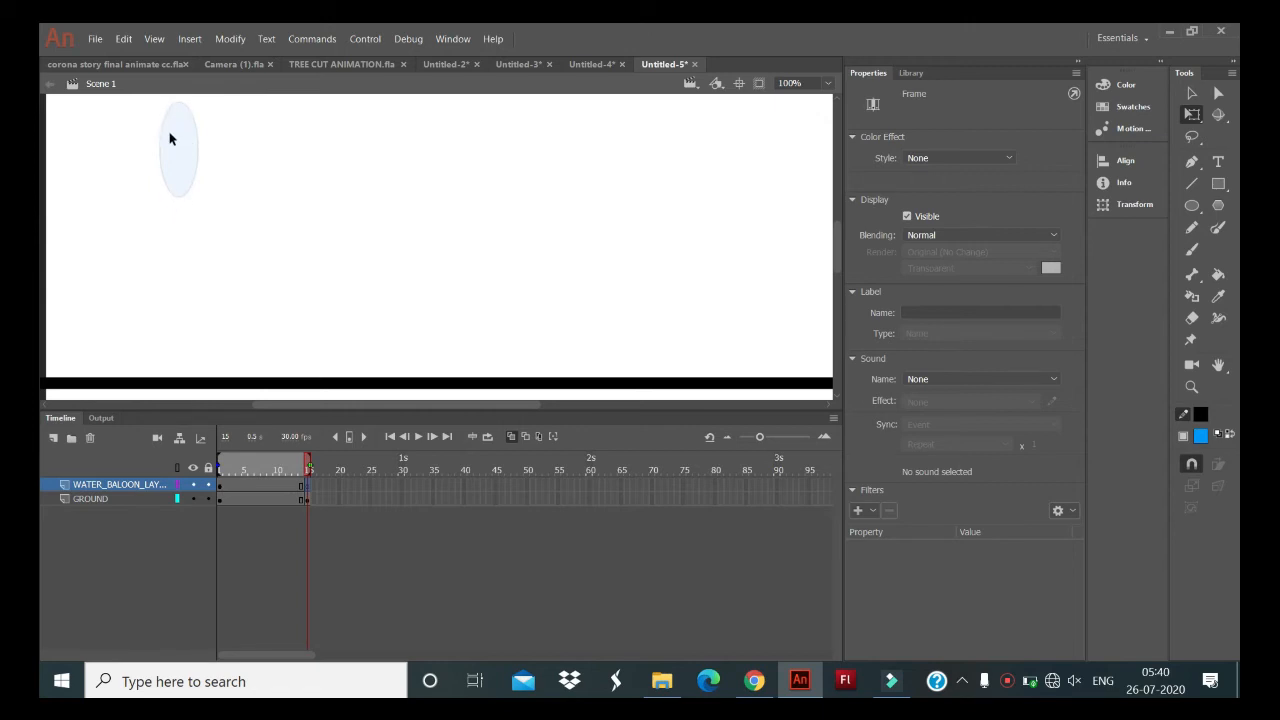
- View the onion-skinned oval together with the ground line at 100% zoom, and return to frame 1 of WATER_BALOON_LAYER
scroll(170, 140, "up", 2)
scroll(170, 140, "up", 3)
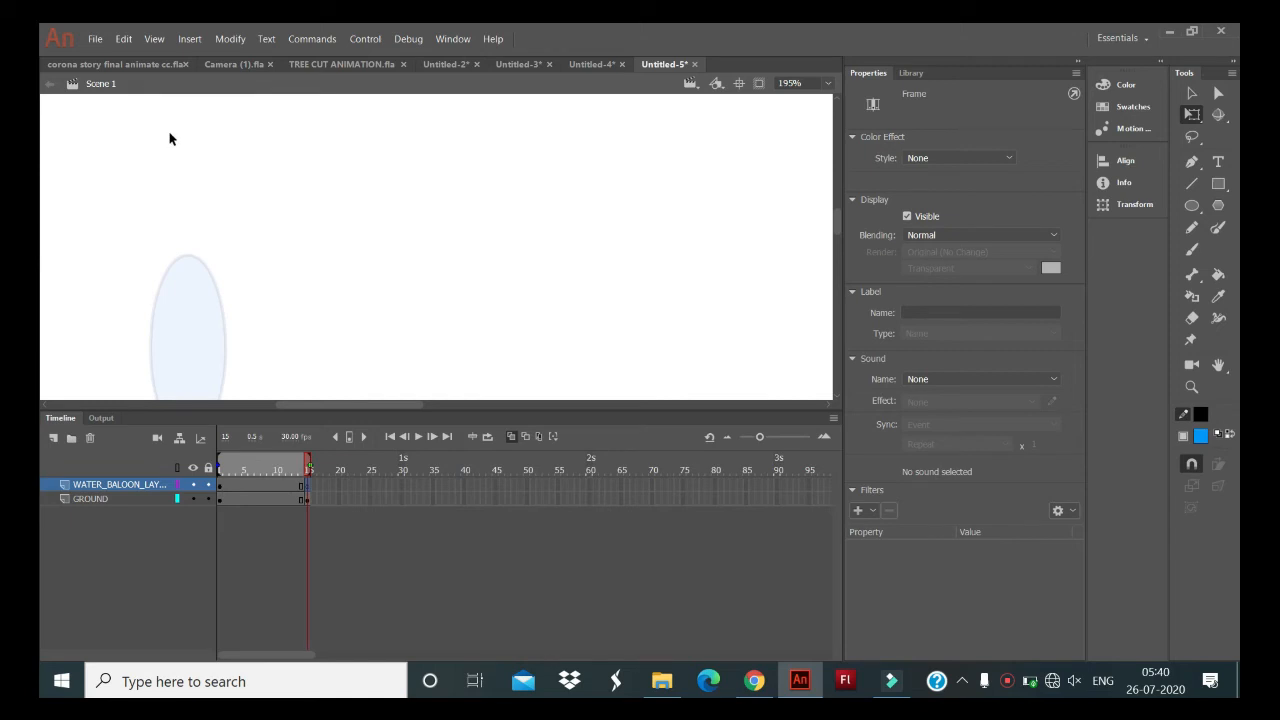
scroll(363, 227, "left", 3)
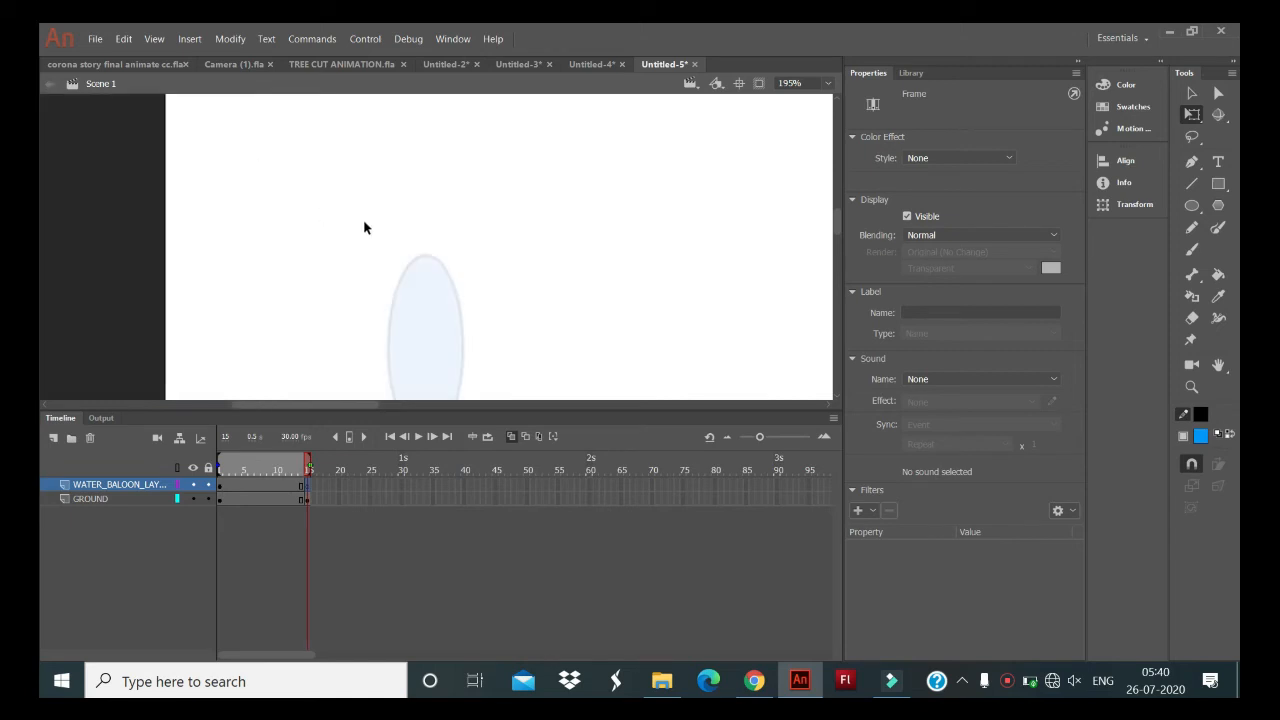
scroll(366, 229, "down", 2)
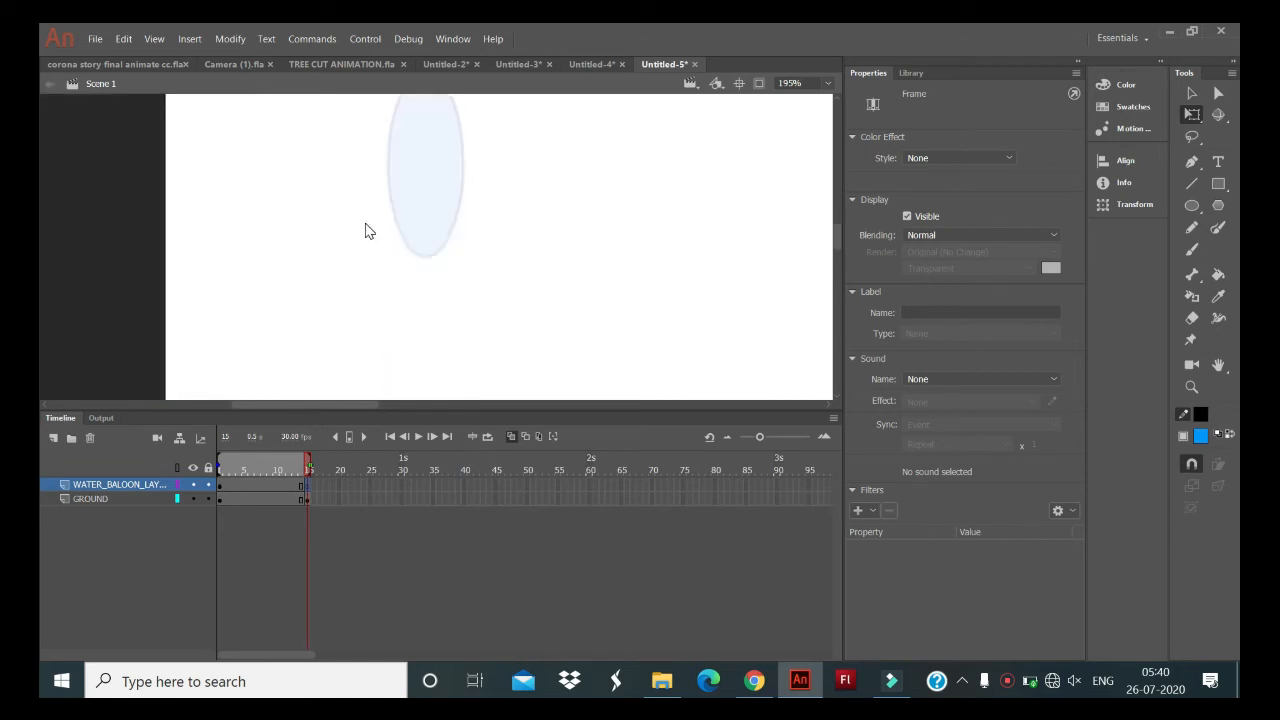
left_click(822, 84)
left_click(812, 189)
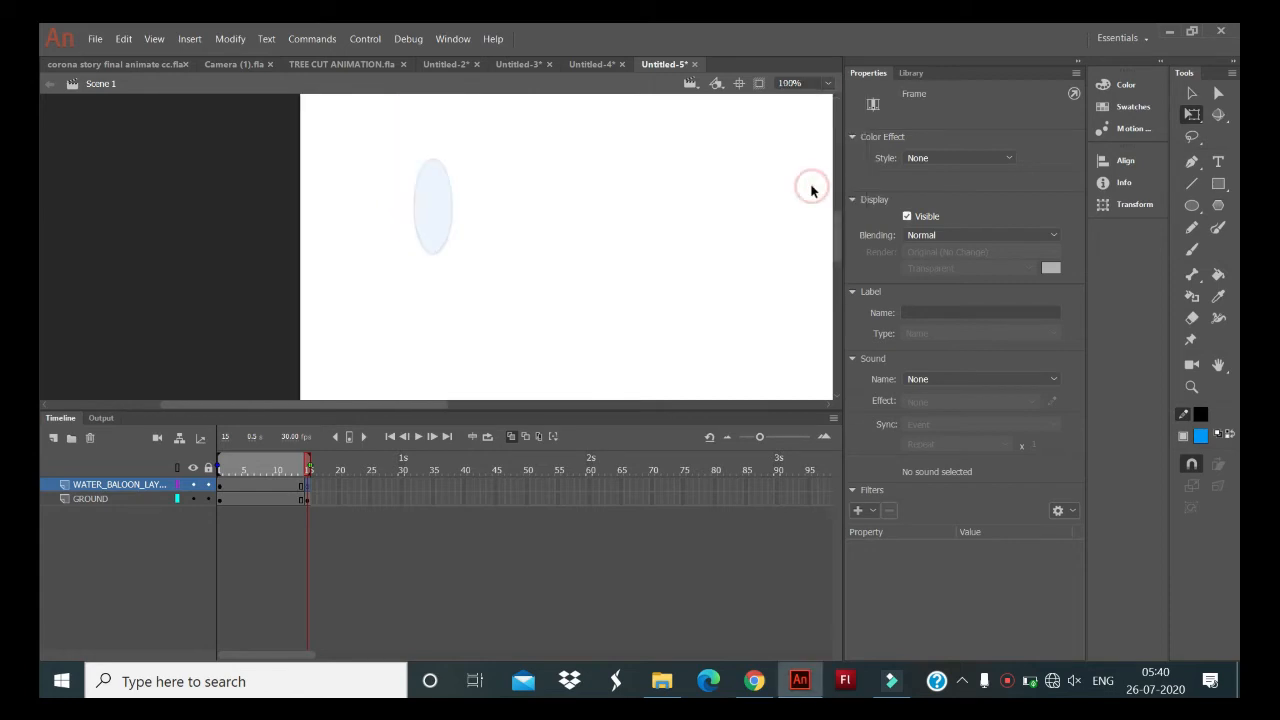
left_click(828, 85)
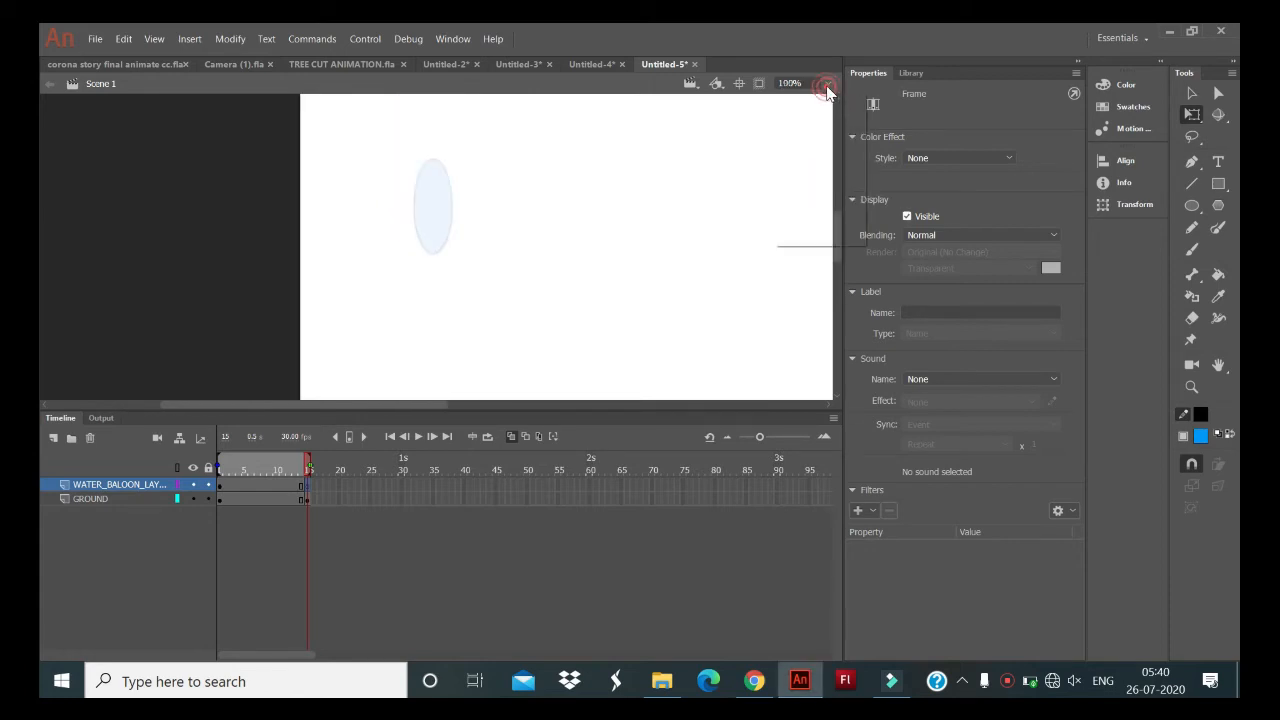
left_click(829, 168)
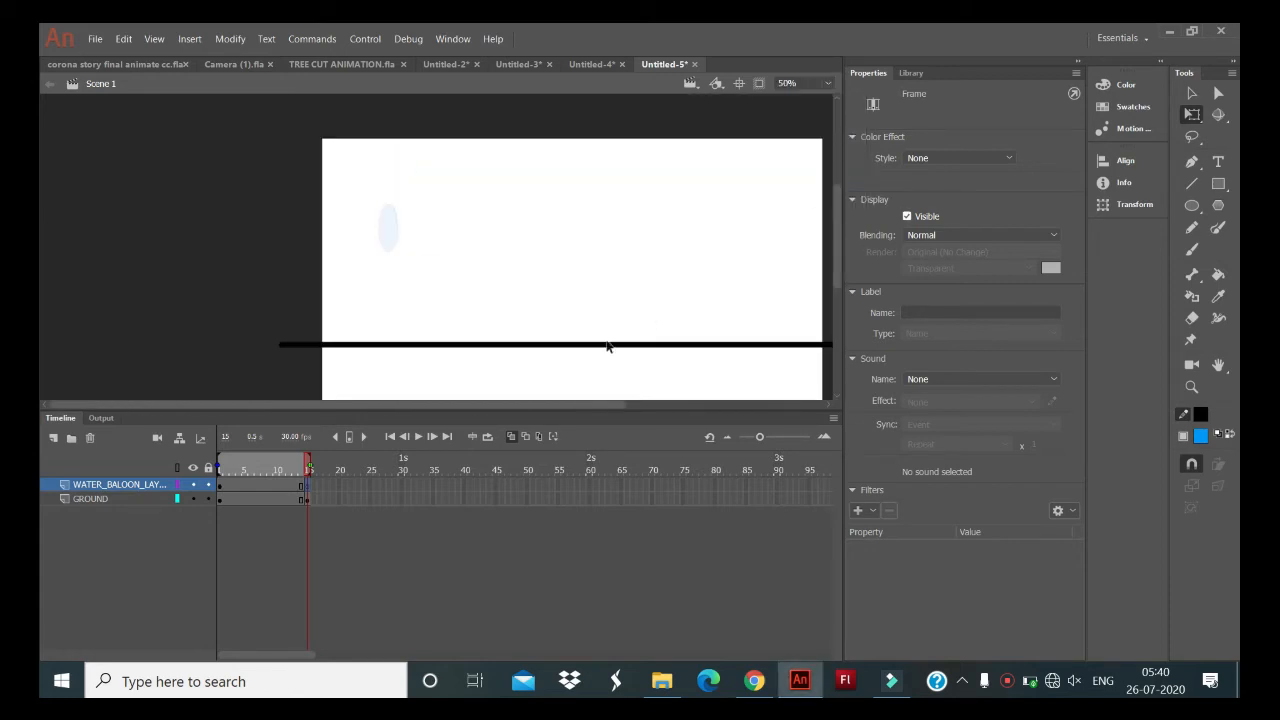
left_click(829, 86)
left_click(823, 185)
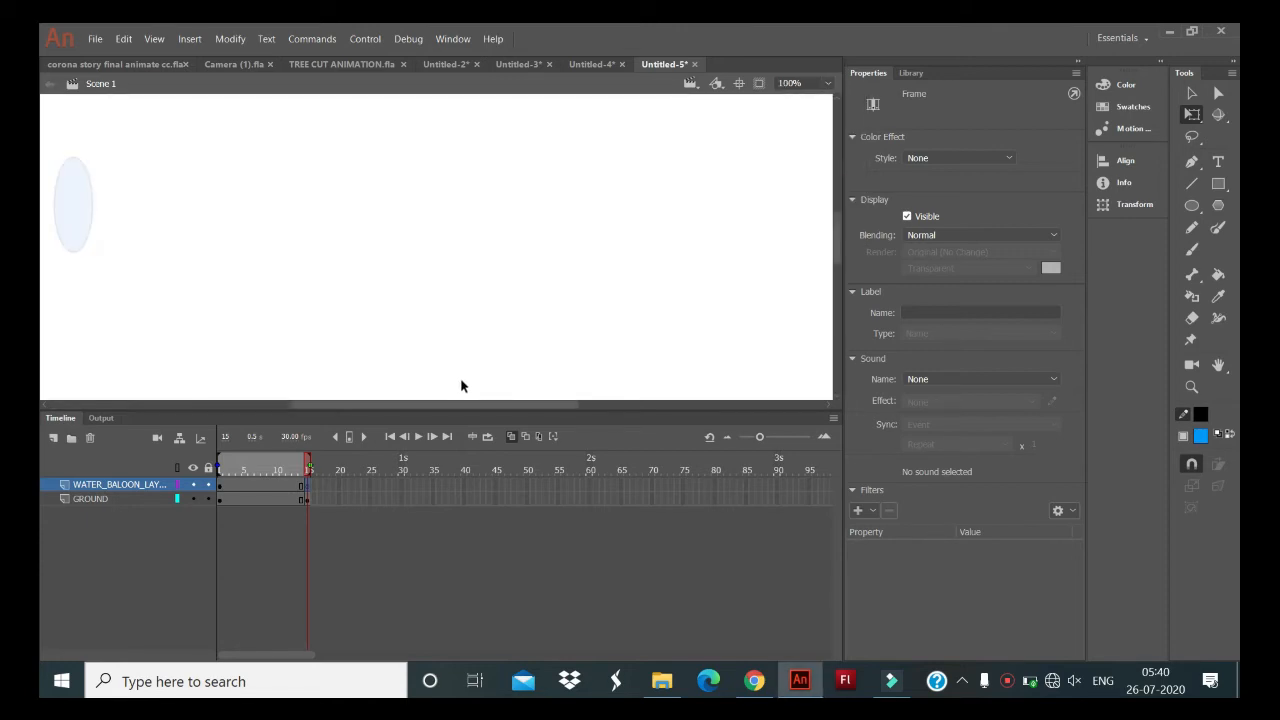
left_click_drag(835, 244, 835, 251)
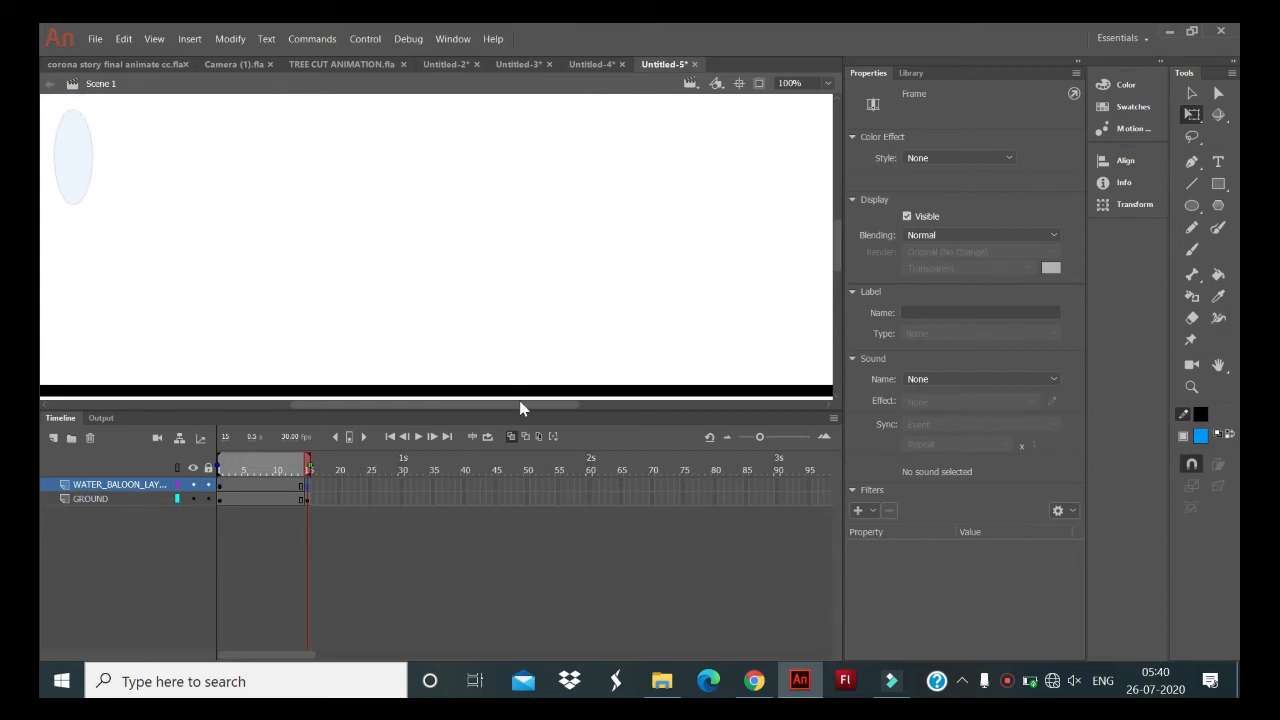
left_click_drag(520, 404, 477, 406)
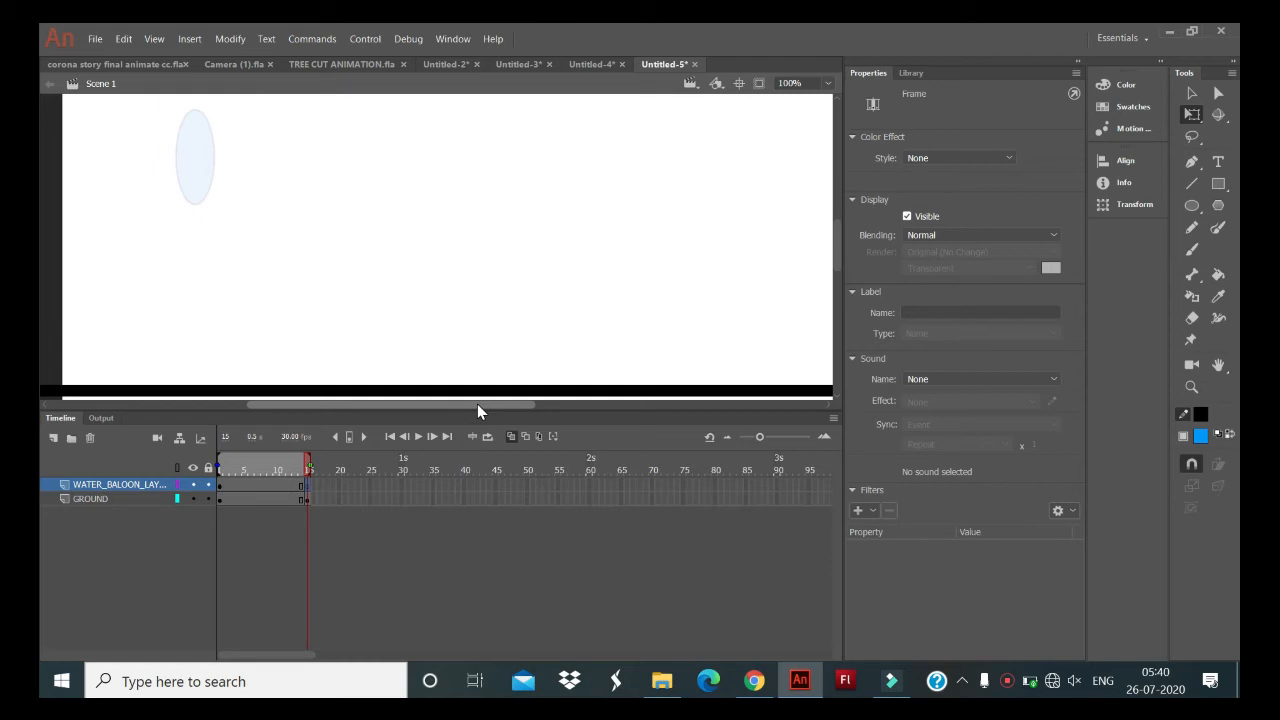
left_click(220, 485)
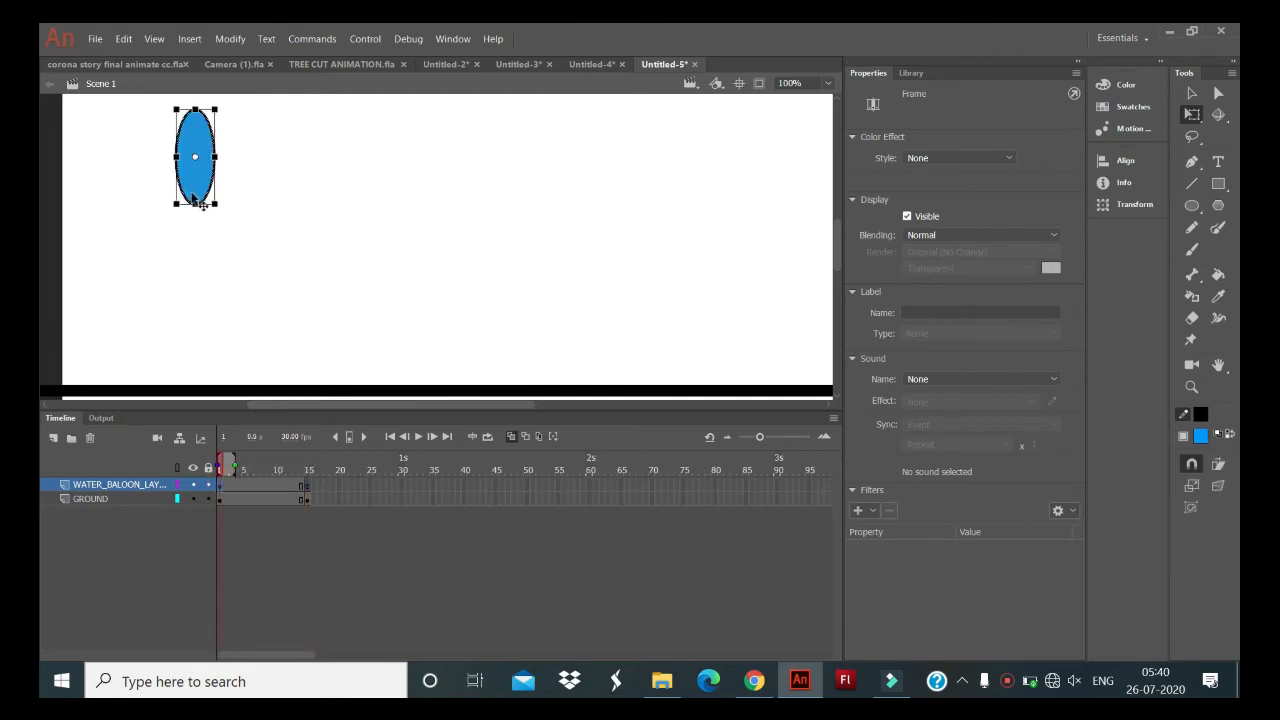
- Shorten the frame 1 oval to about 49 by 66, and draw a slightly smaller blue oval below its onion-skin ghost at frame 15 of WATER_BALOON_LAYER
left_click_drag(199, 205, 196, 181)
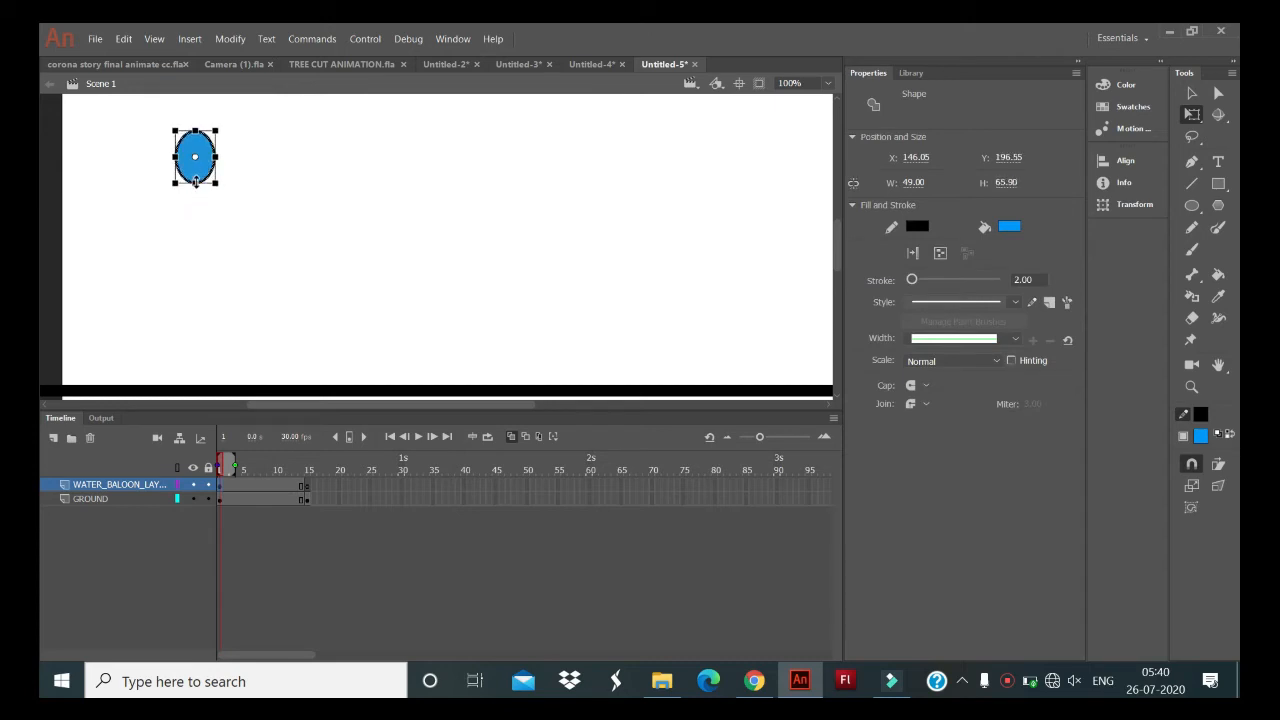
left_click(306, 487)
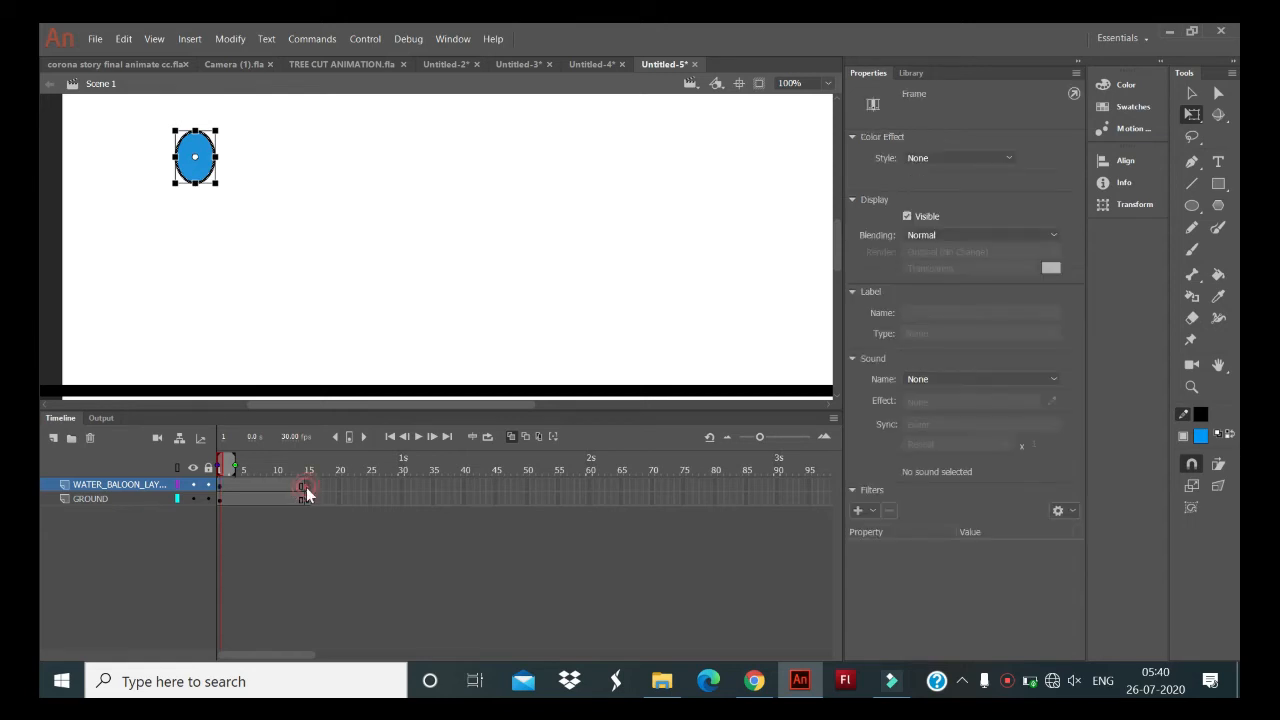
key("Delete")
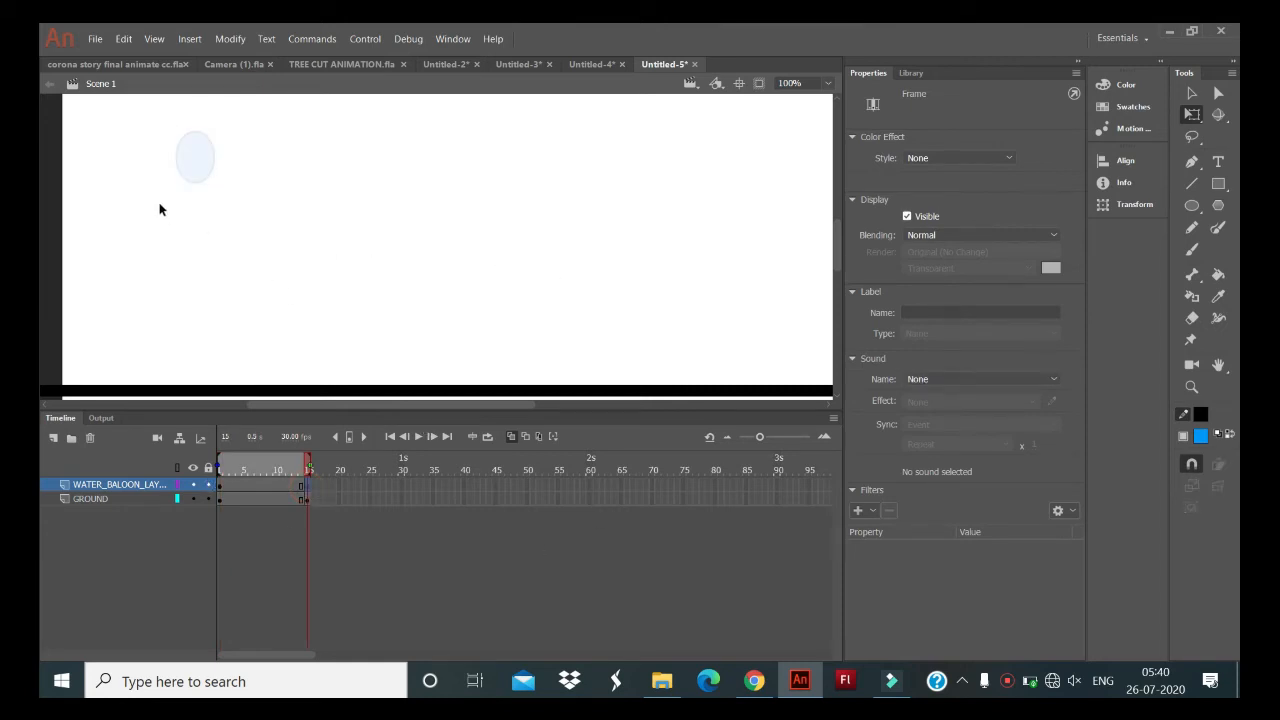
left_click(1192, 207)
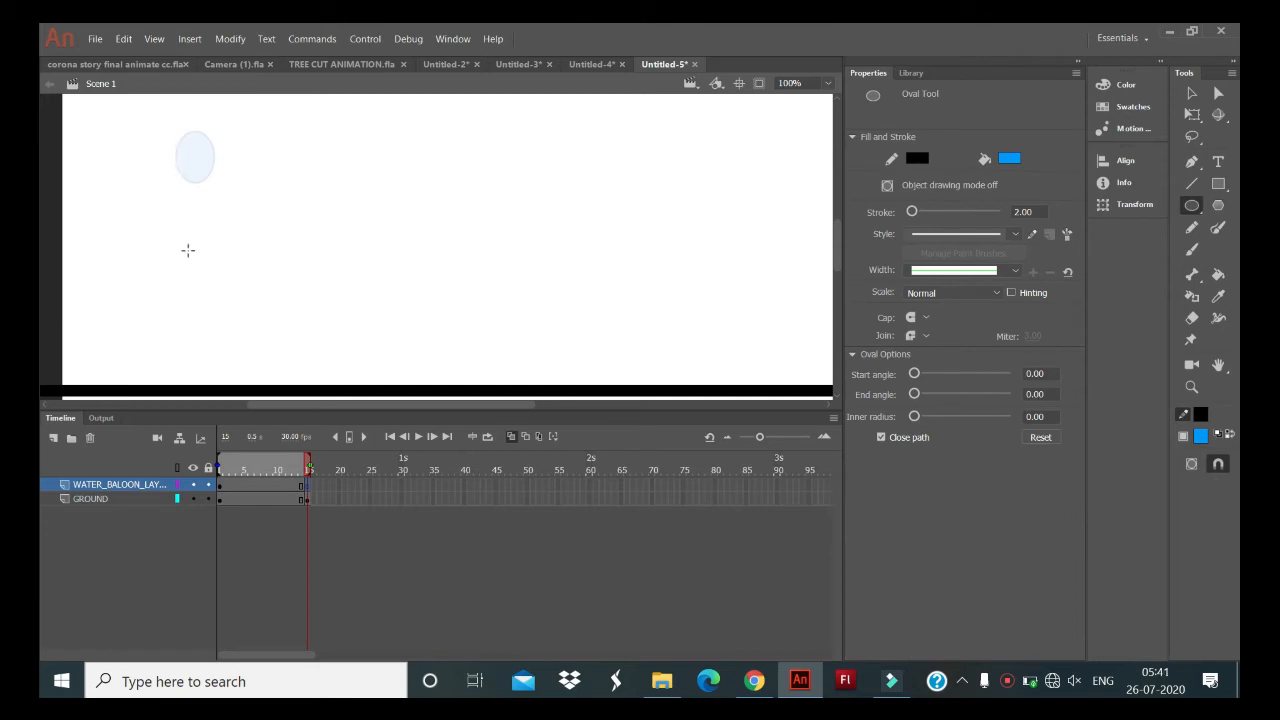
left_click_drag(181, 204, 211, 265)
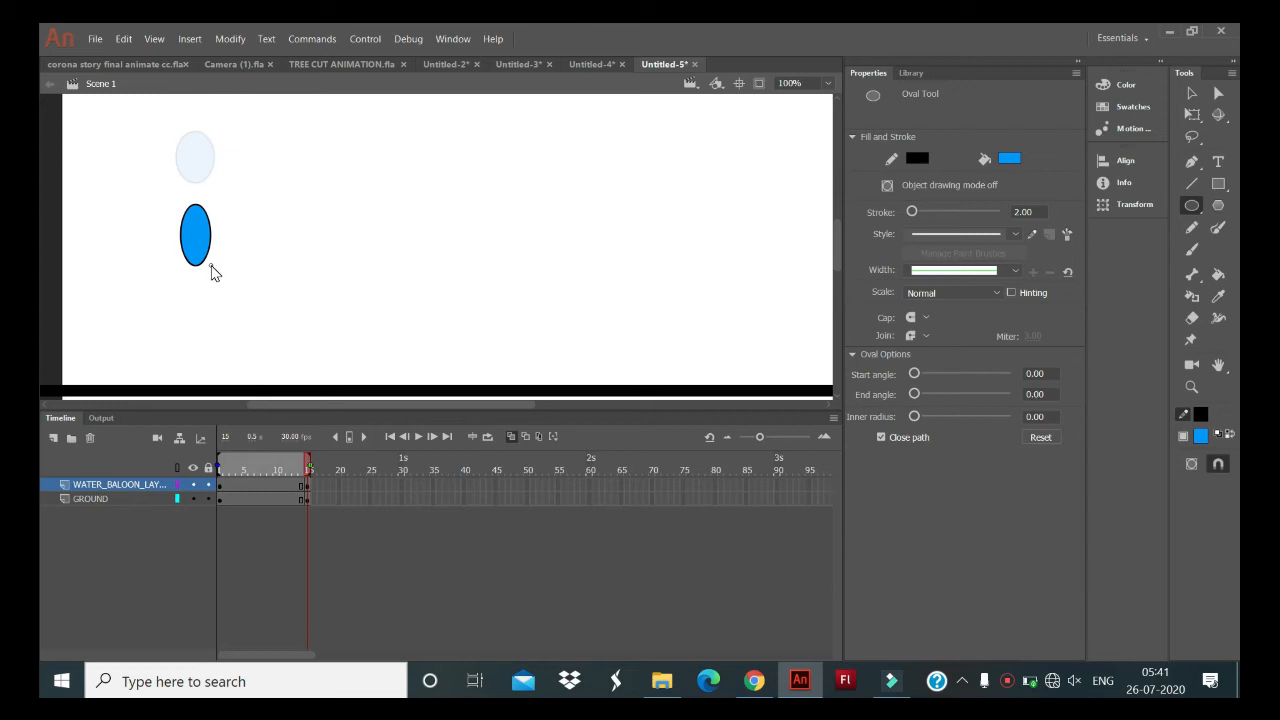
left_click_drag(210, 262, 213, 255)
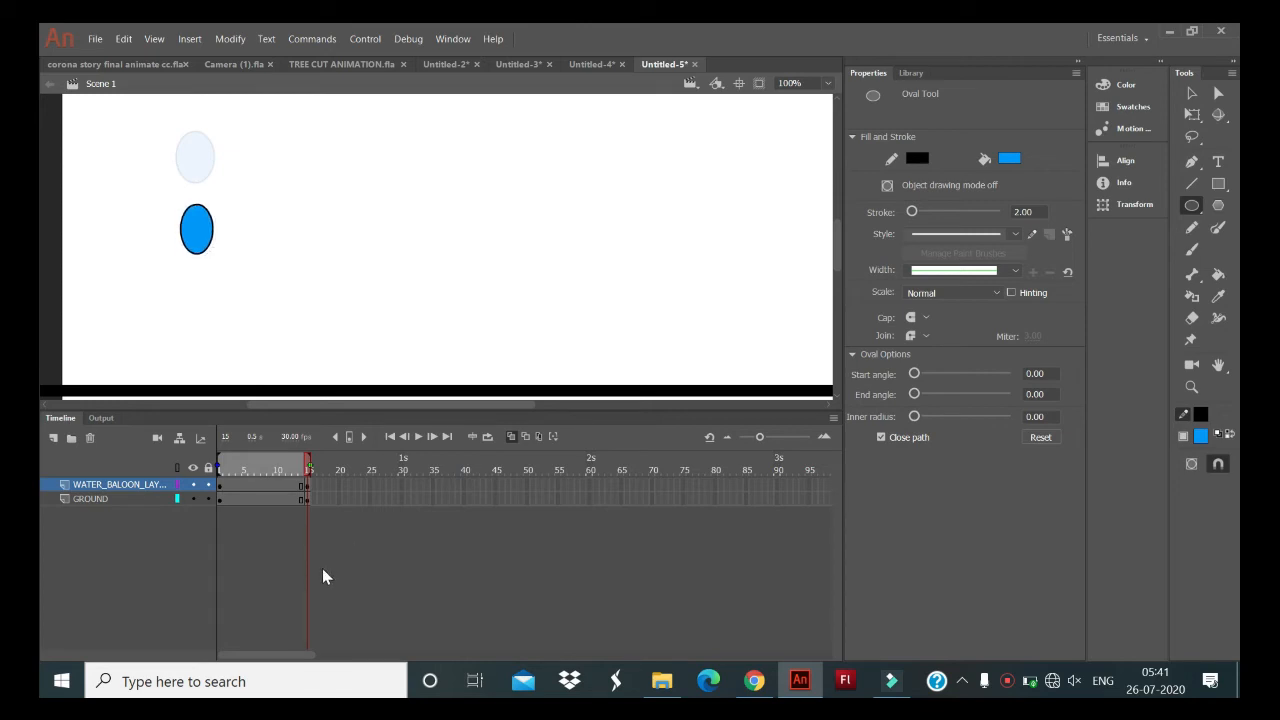
- Insert a keyframe at frame 25 on the GROUND layer and a blank keyframe at frame 25 on WATER_BALOON_LAYER
left_click_drag(367, 478, 370, 505)
left_click(369, 486)
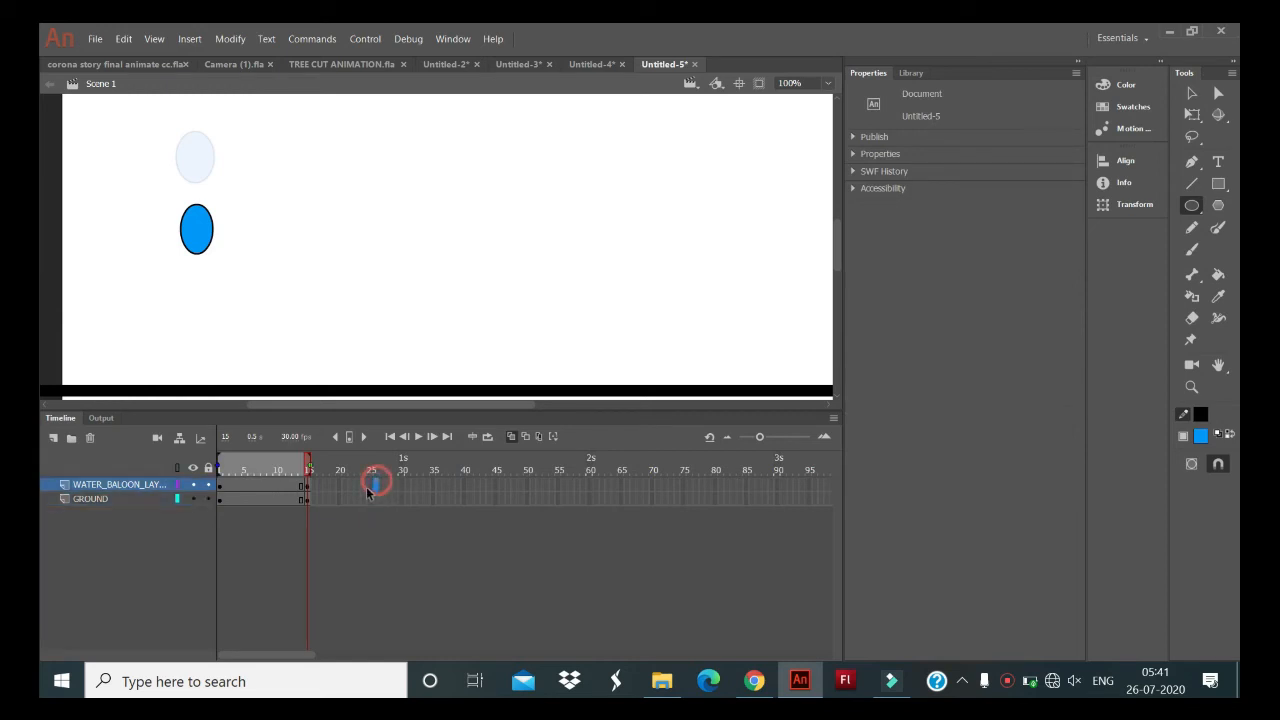
left_click(371, 486)
left_click(368, 499)
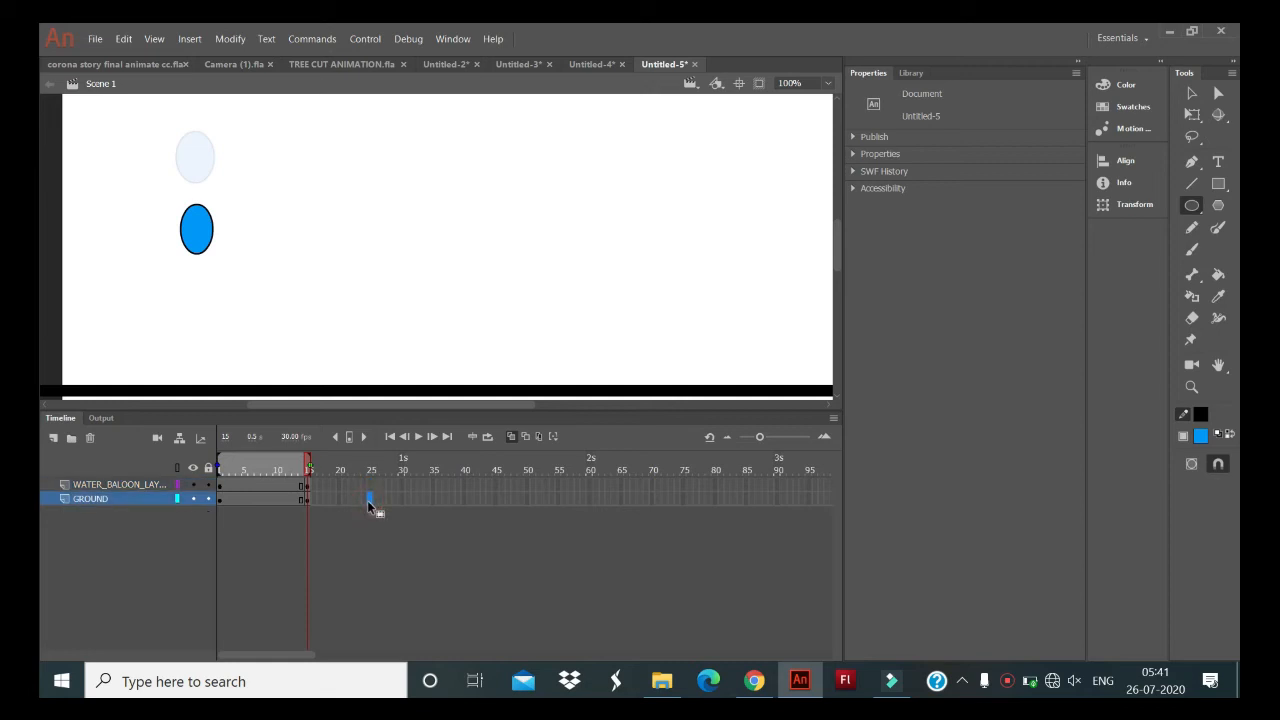
left_click(368, 486)
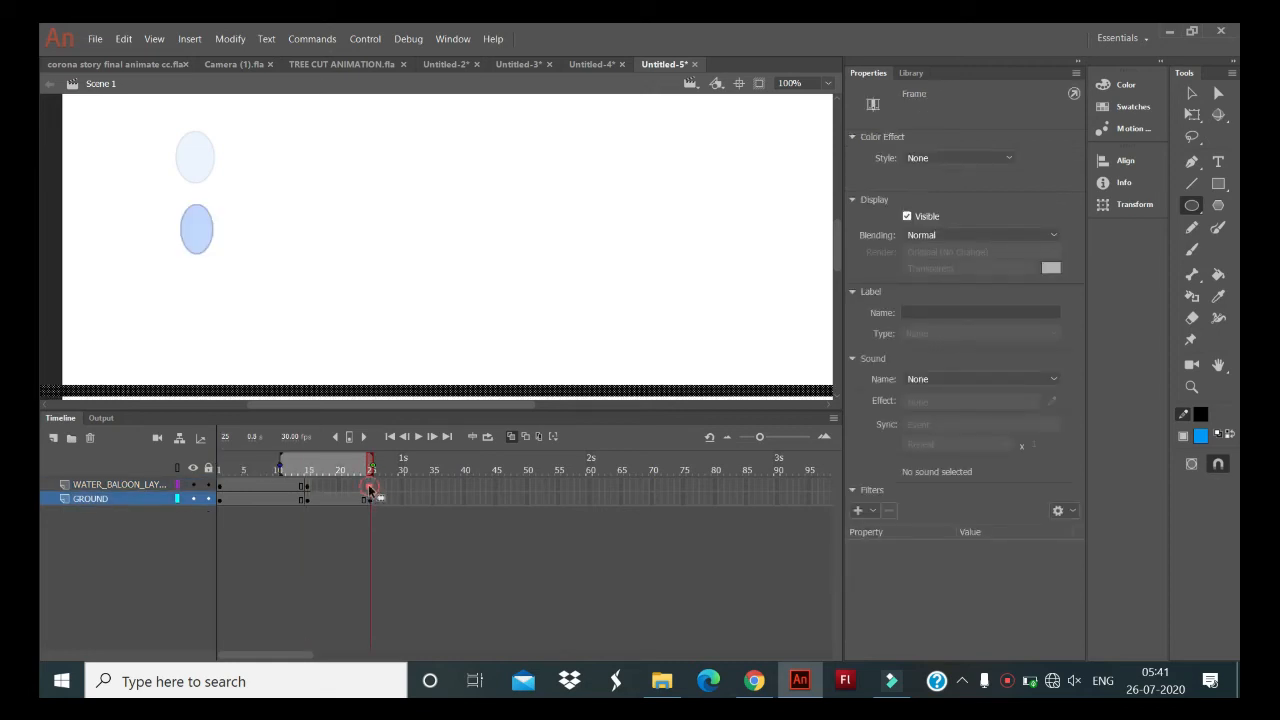
key("F7")
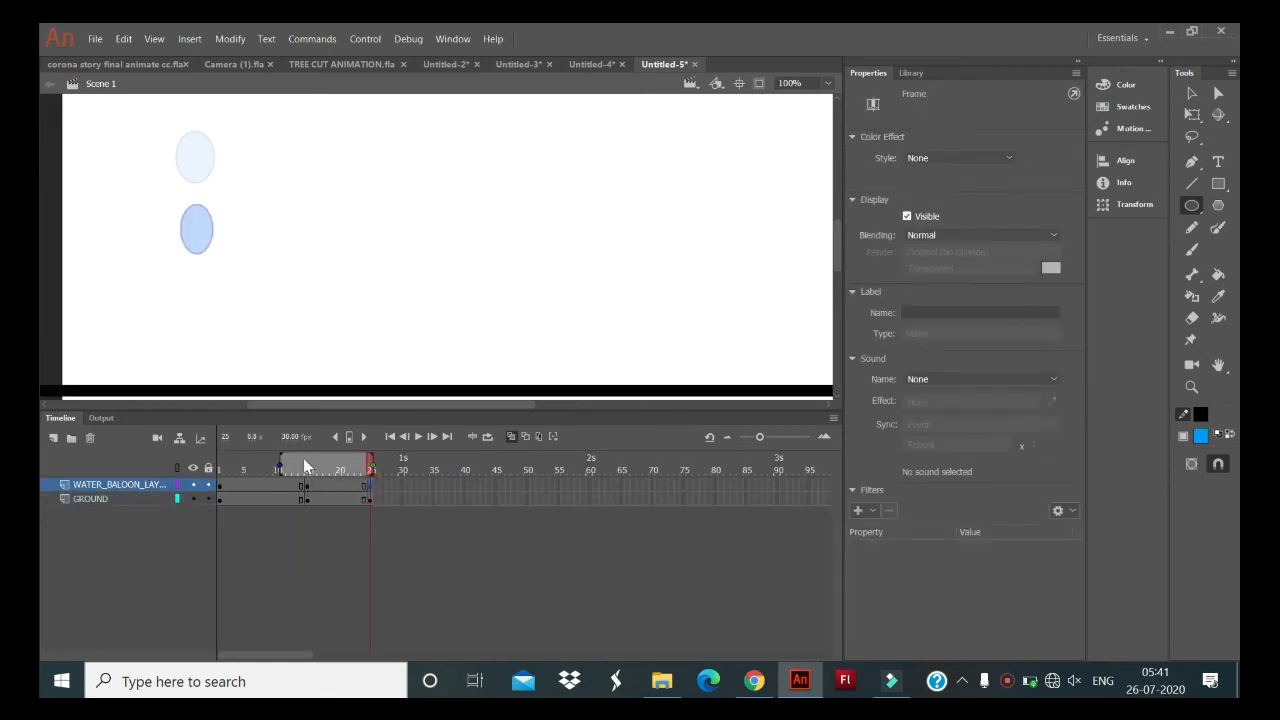
- Extend the onion skin range at frame 25 back to frame 1
left_click_drag(284, 462, 174, 464)
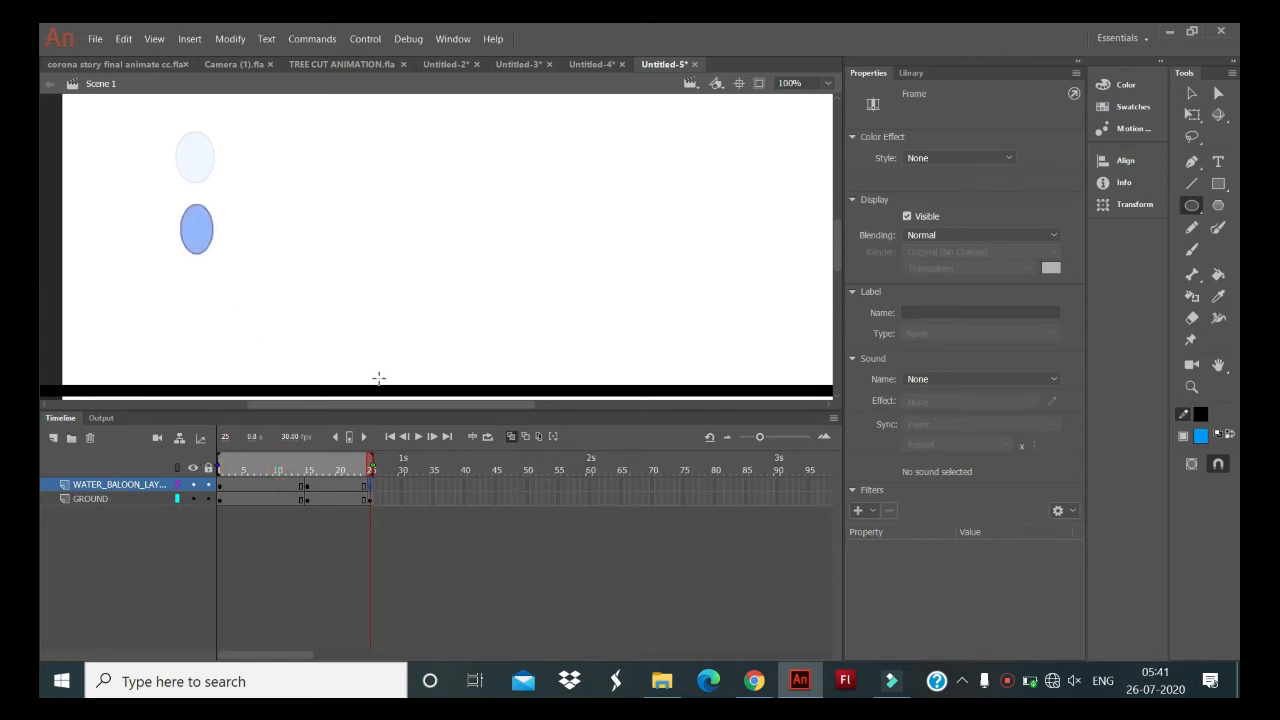
left_click_drag(220, 458, 310, 466)
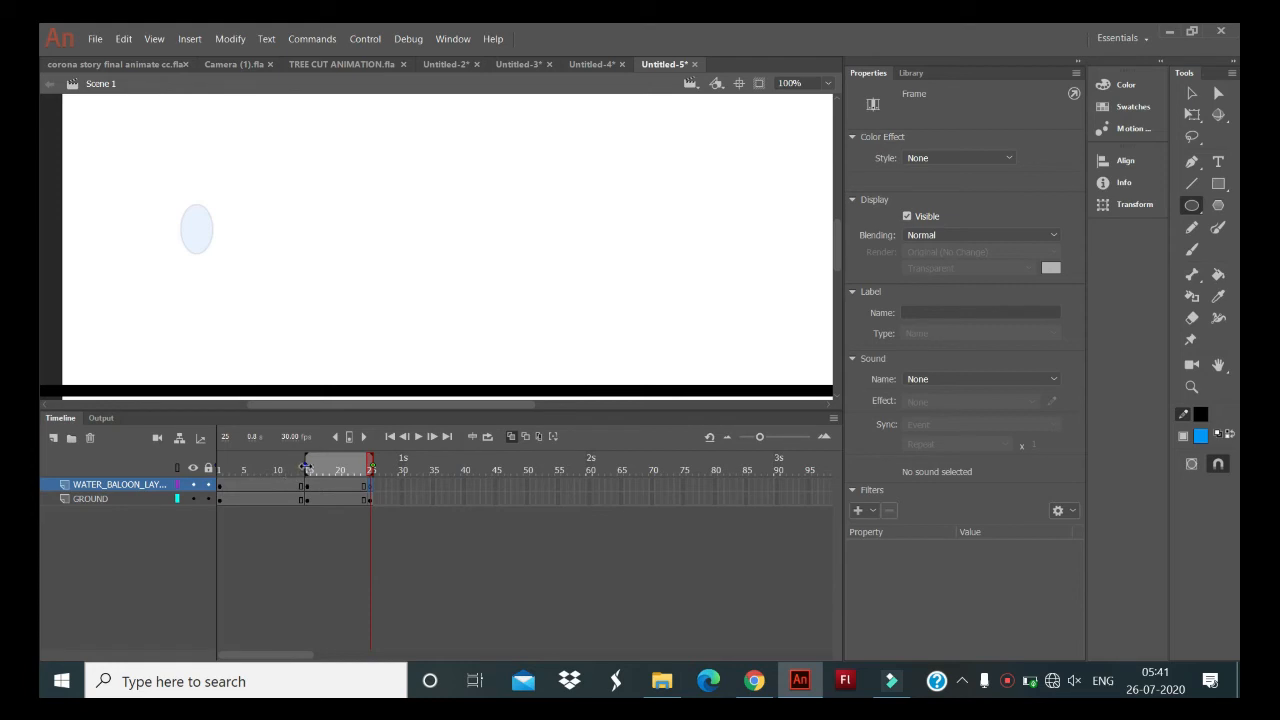
left_click_drag(307, 465, 93, 435)
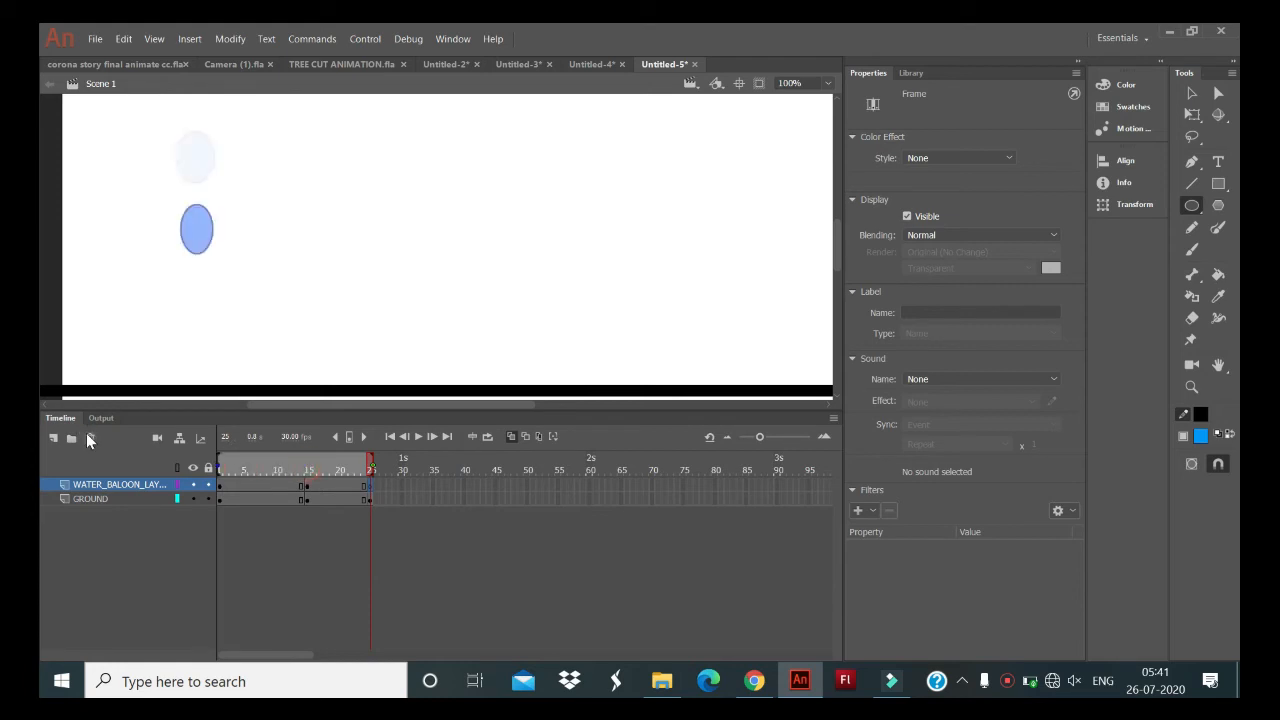
left_click(223, 467)
mouse_move(223, 467)
left_mouse_down()
mouse_move(305, 465)
mouse_move(171, 476)
left_mouse_up()
left_click(185, 256)
left_click_drag(185, 256, 210, 307)
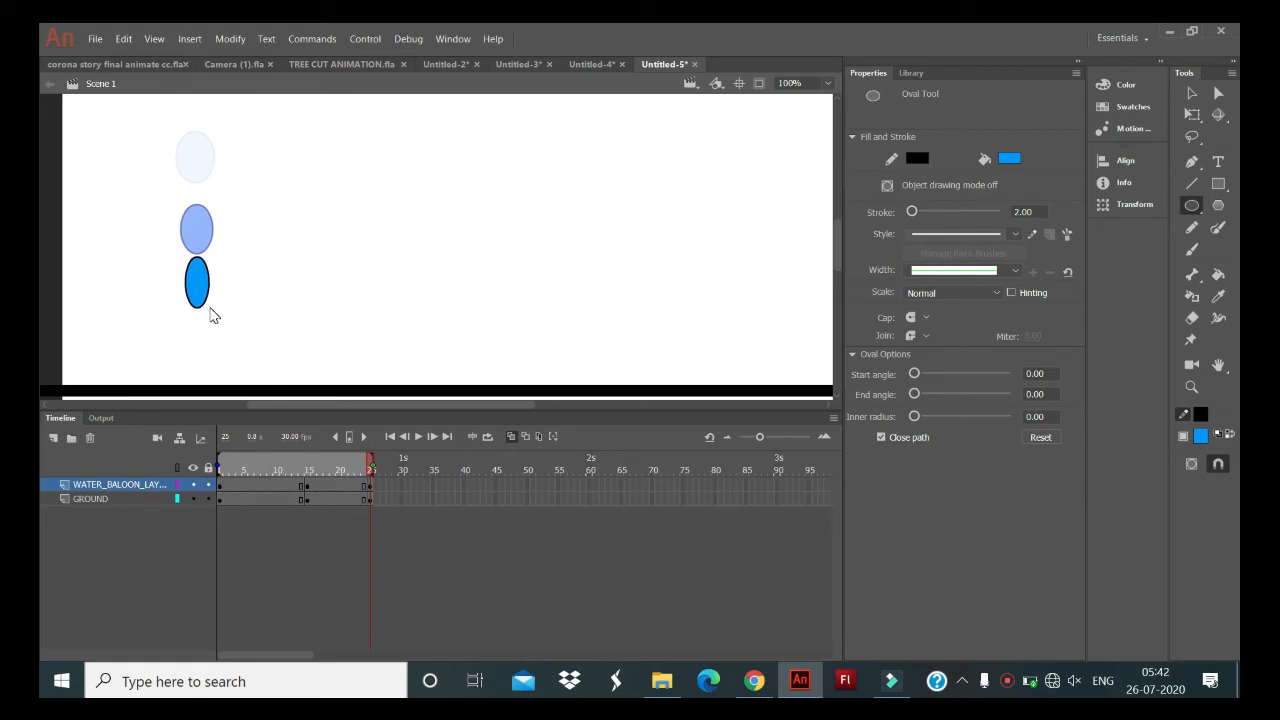
key("ctrl+z")
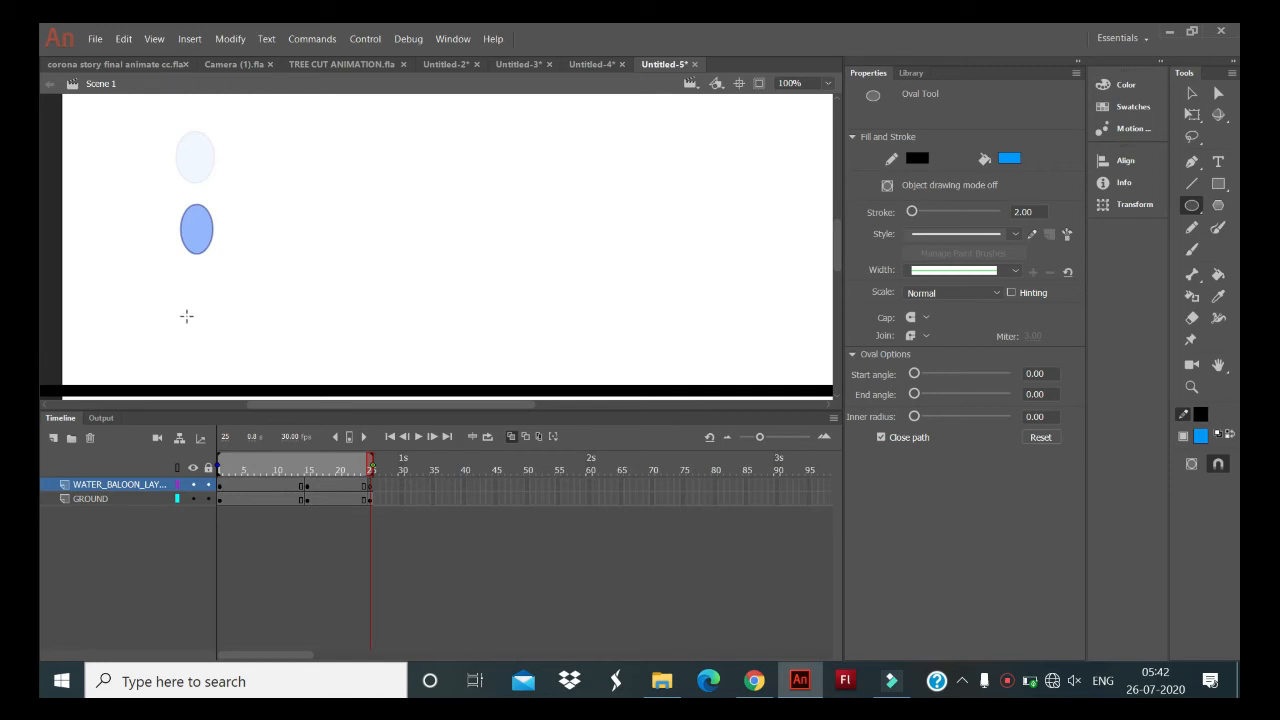
- Draw a narrow blue oval just above the ground line at frame 25 of WATER_BALOON_LAYER, below the two ghosted ovals
left_click(187, 317)
left_click_drag(187, 317, 213, 369)
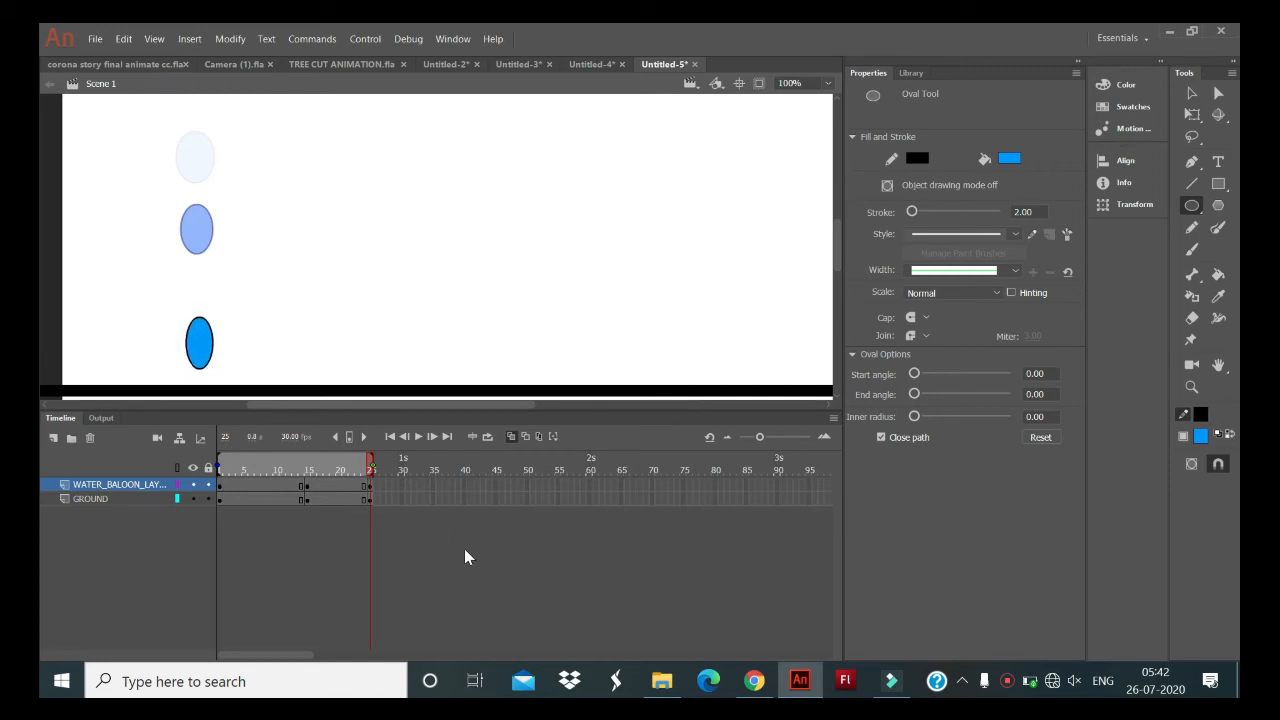
- Insert a blank keyframe at frame 35 on WATER_BALOON_LAYER and a keyframe at frame 35 on the GROUND layer
left_click(434, 498)
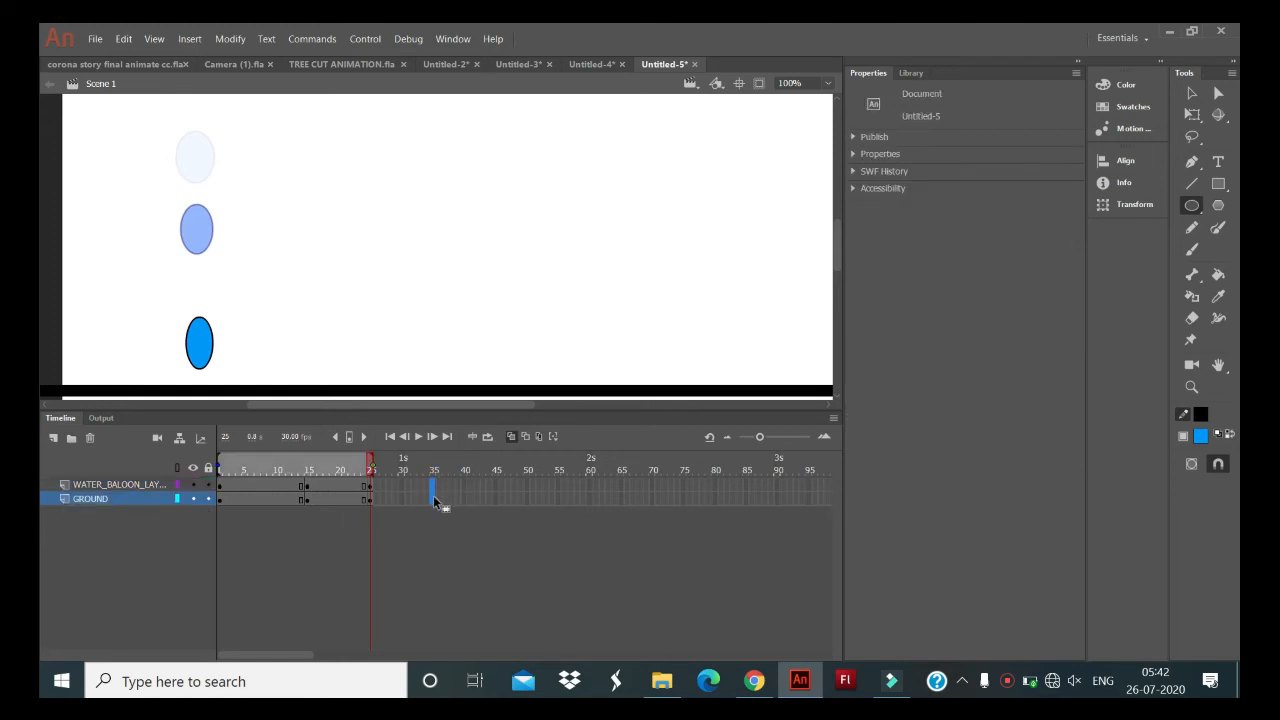
left_click(433, 486)
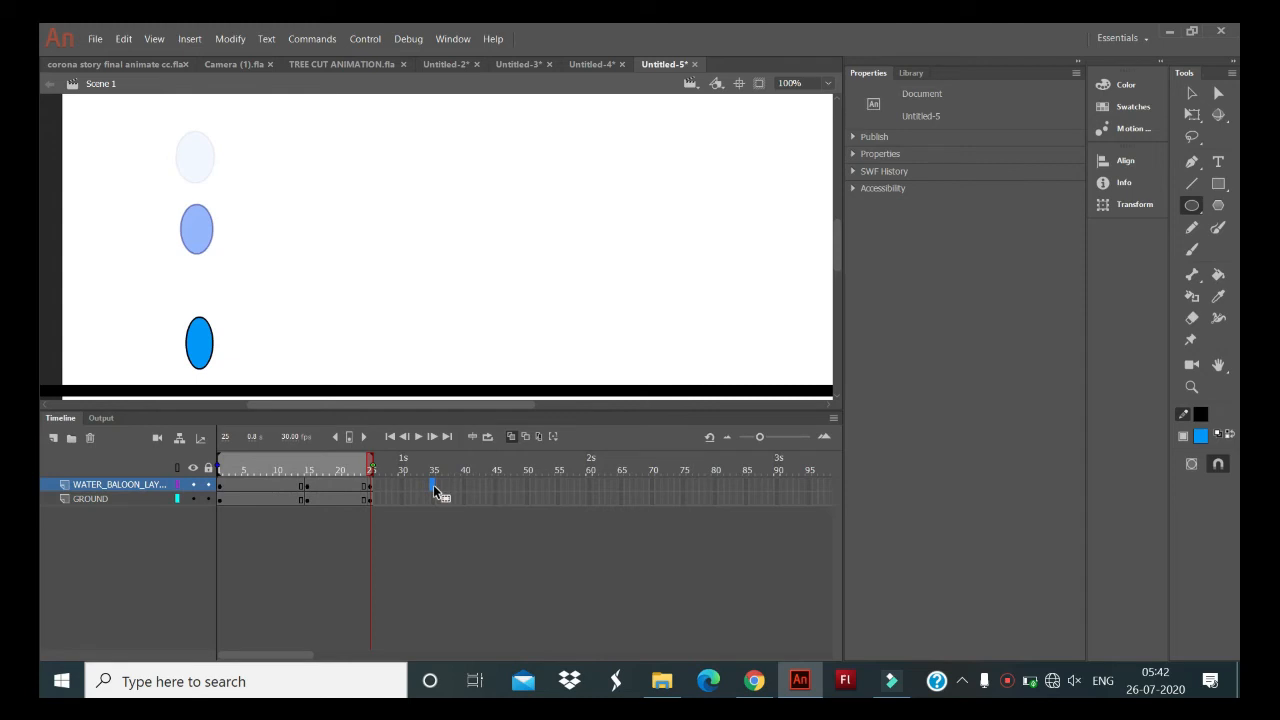
key("F7")
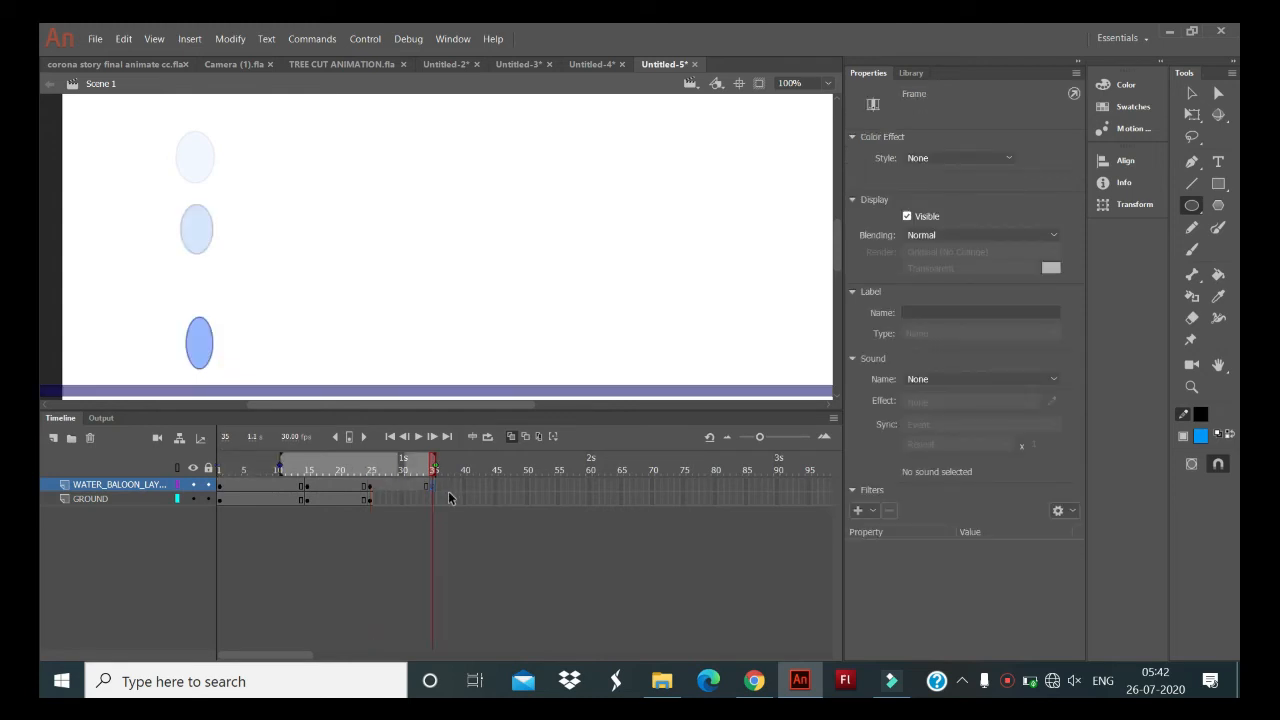
left_click(433, 500)
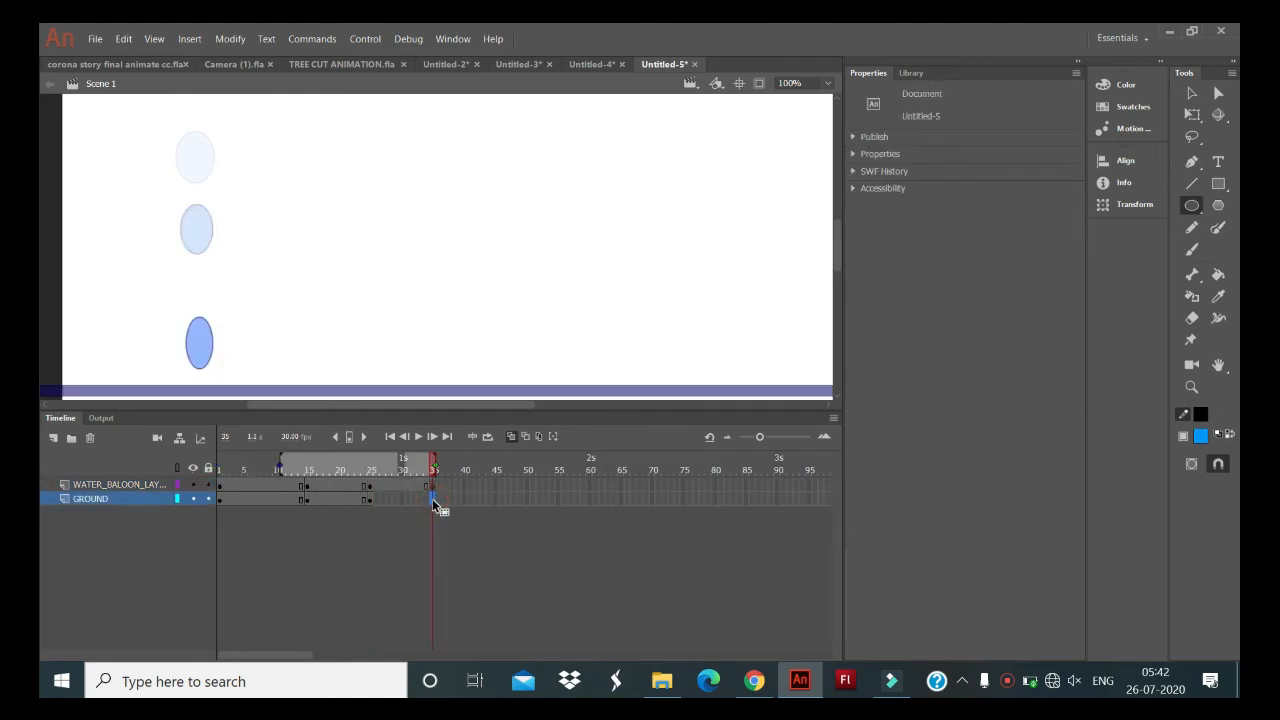
key("F6")
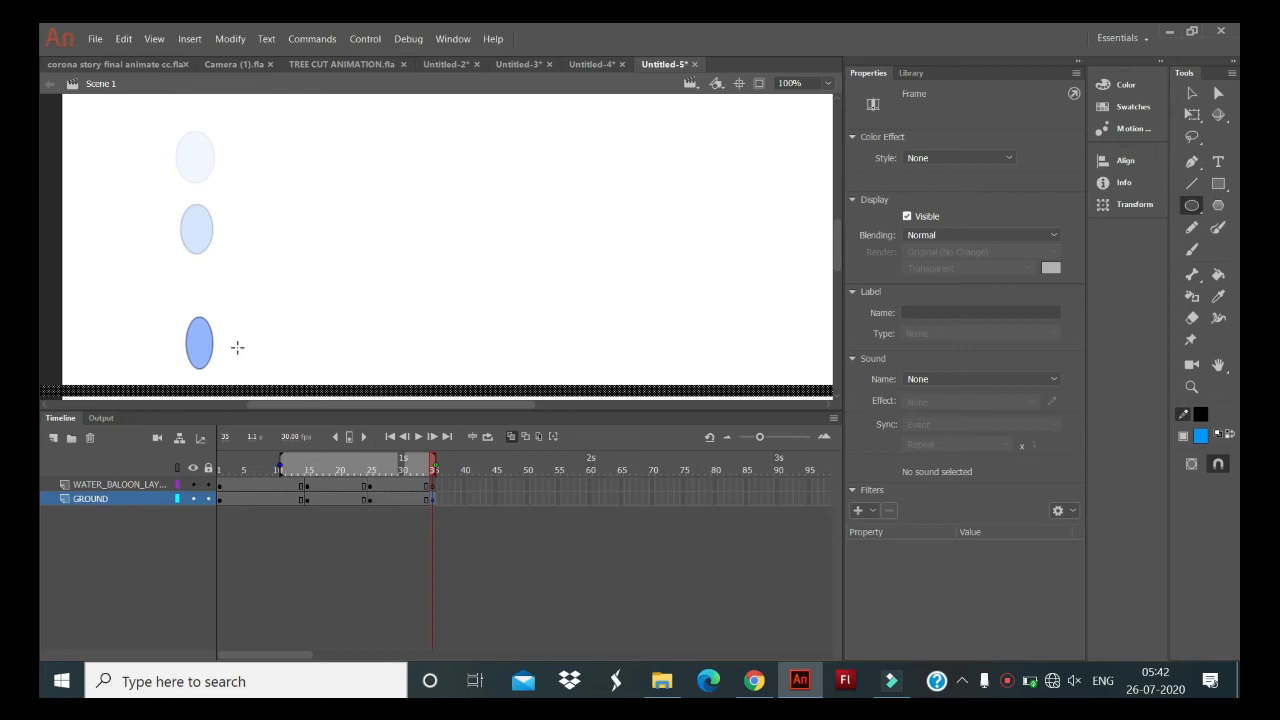
- Draw a round blue balloon resting on the ground line at frame 35 of the GROUND layer, replacing a first flat oval
left_click_drag(159, 360, 235, 390)
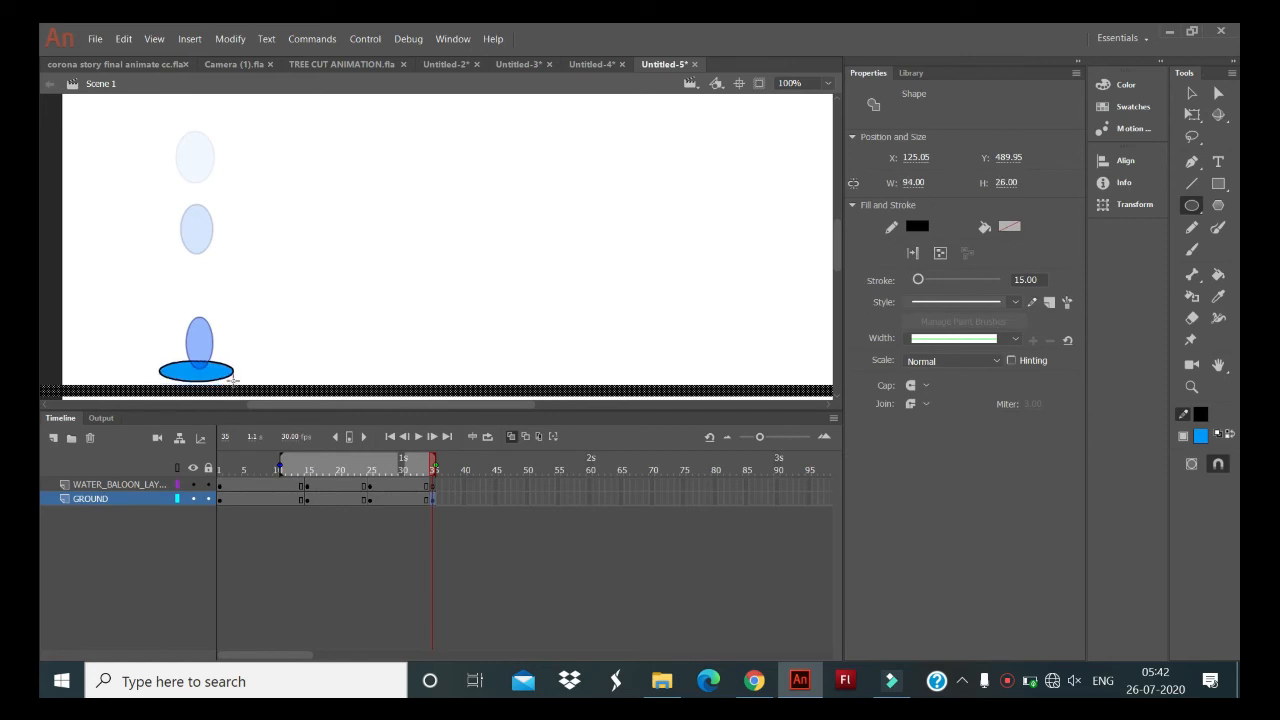
key("ctrl+z")
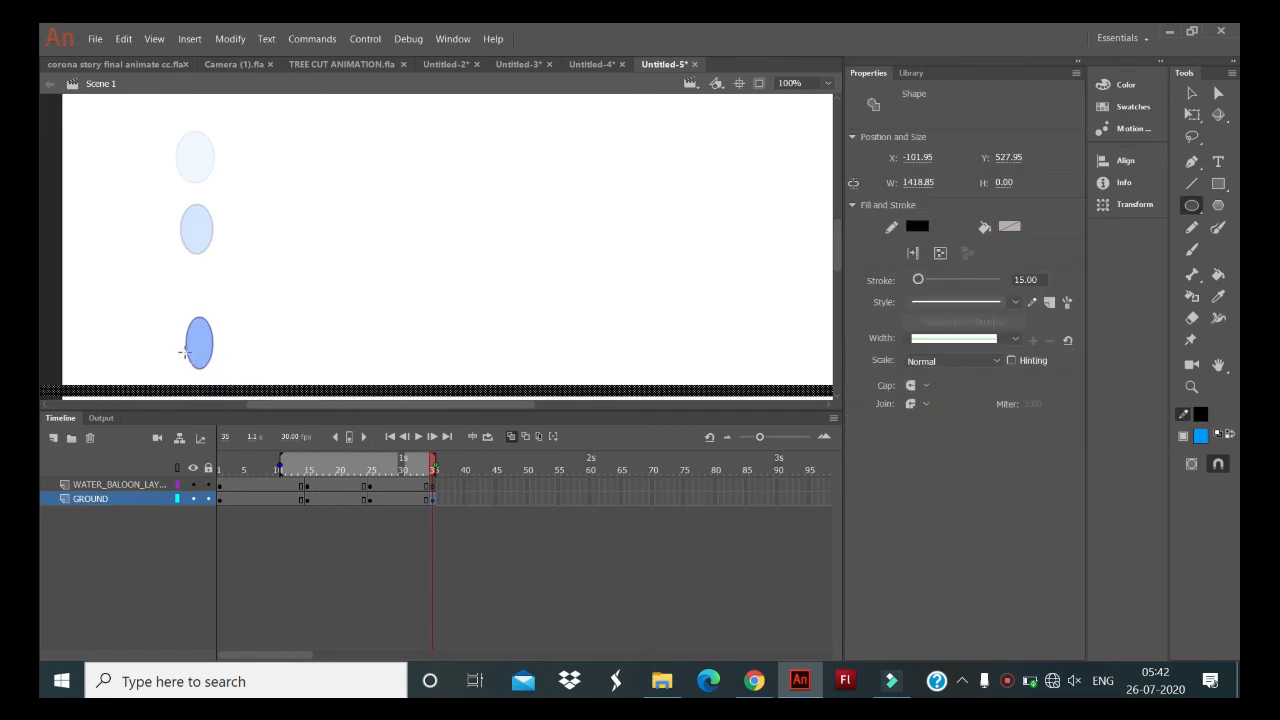
mouse_move(181, 351)
left_mouse_down()
mouse_move(172, 342)
mouse_move(219, 384)
left_mouse_up()
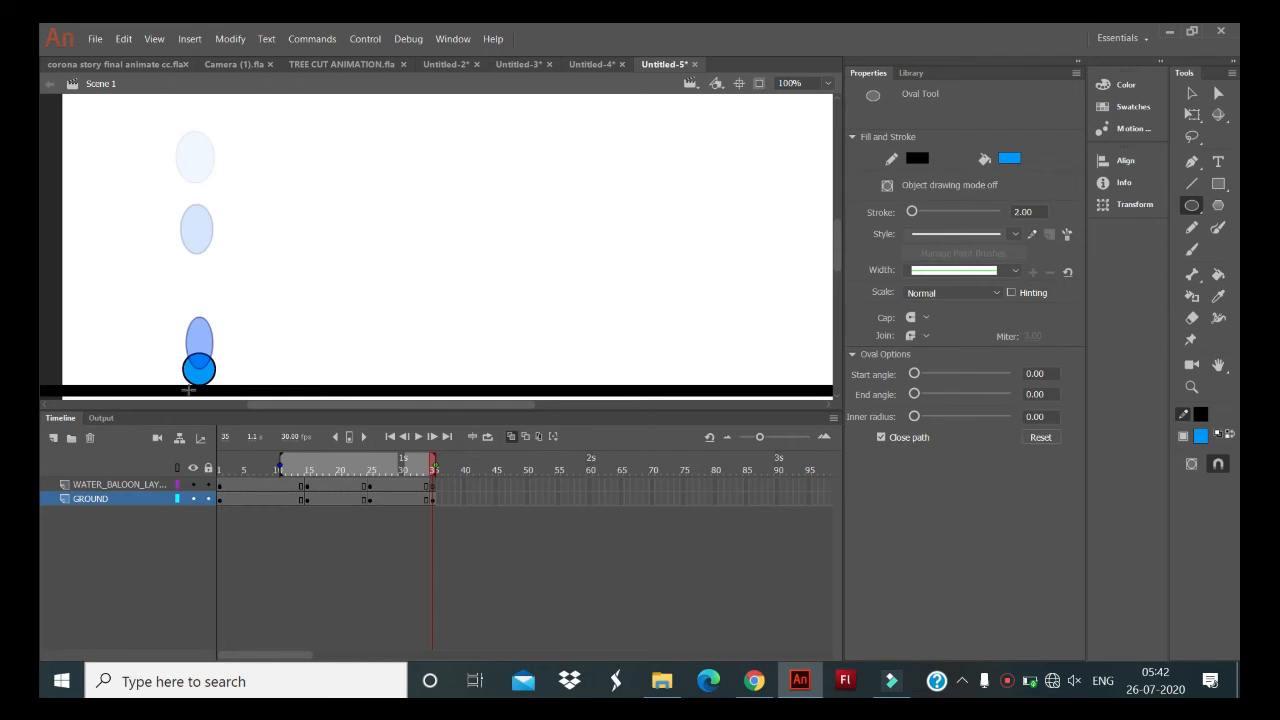
- Insert a blank keyframe at frame 45 on WATER_BALOON_LAYER and a keyframe at frame 45 on the GROUND layer
left_click(495, 486)
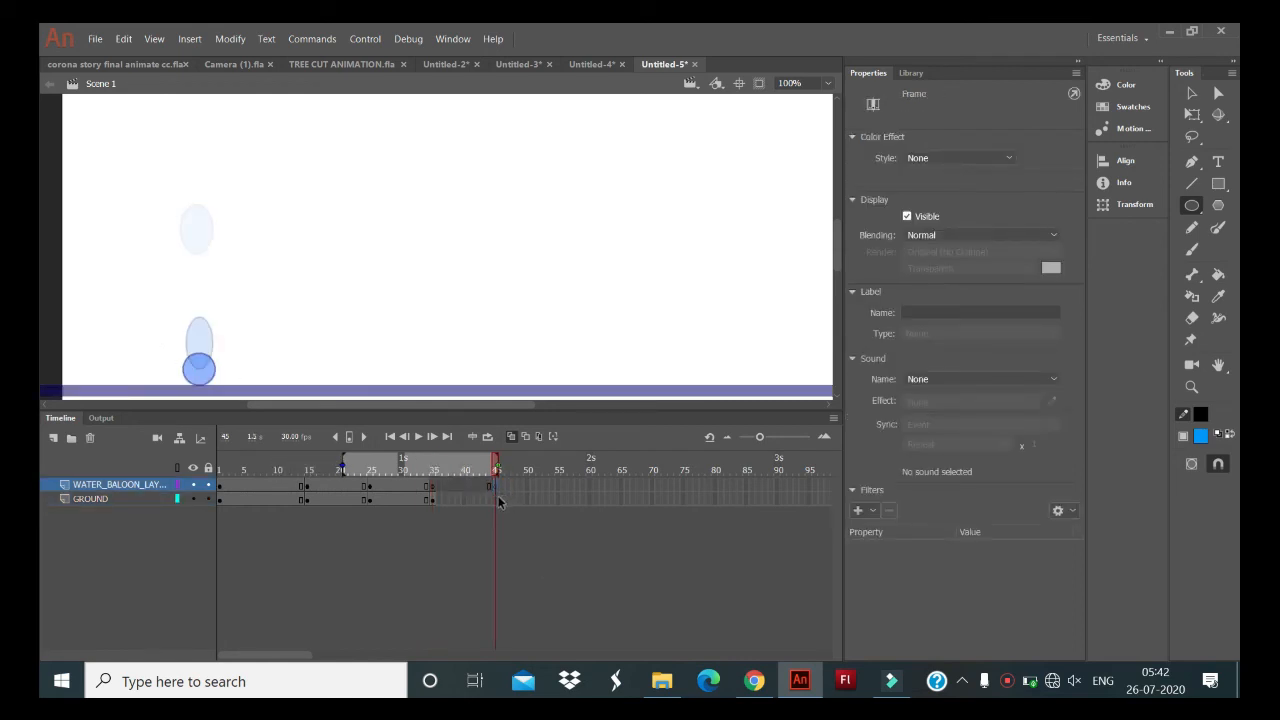
left_click(495, 498)
left_click(495, 498)
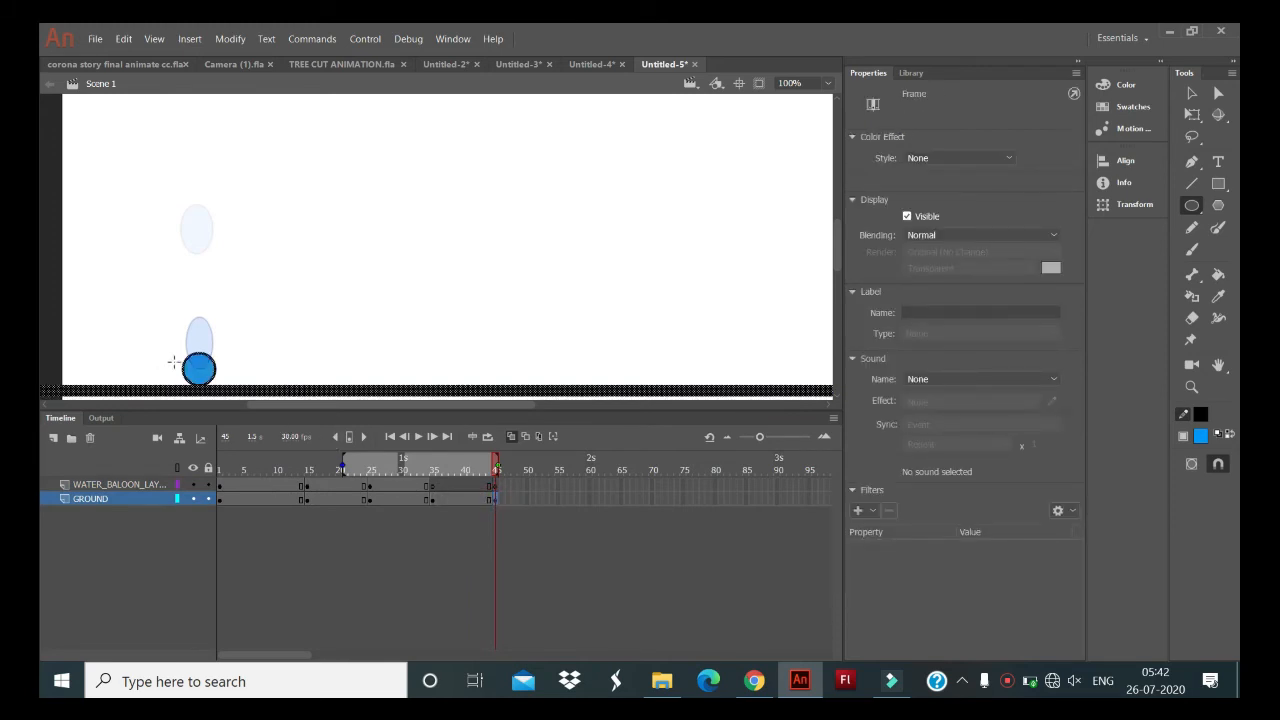
mouse_move(195, 366)
left_mouse_down()
mouse_move(171, 376)
mouse_move(178, 364)
mouse_move(241, 386)
left_mouse_up()
key("ctrl+z")
key("ctrl+z")
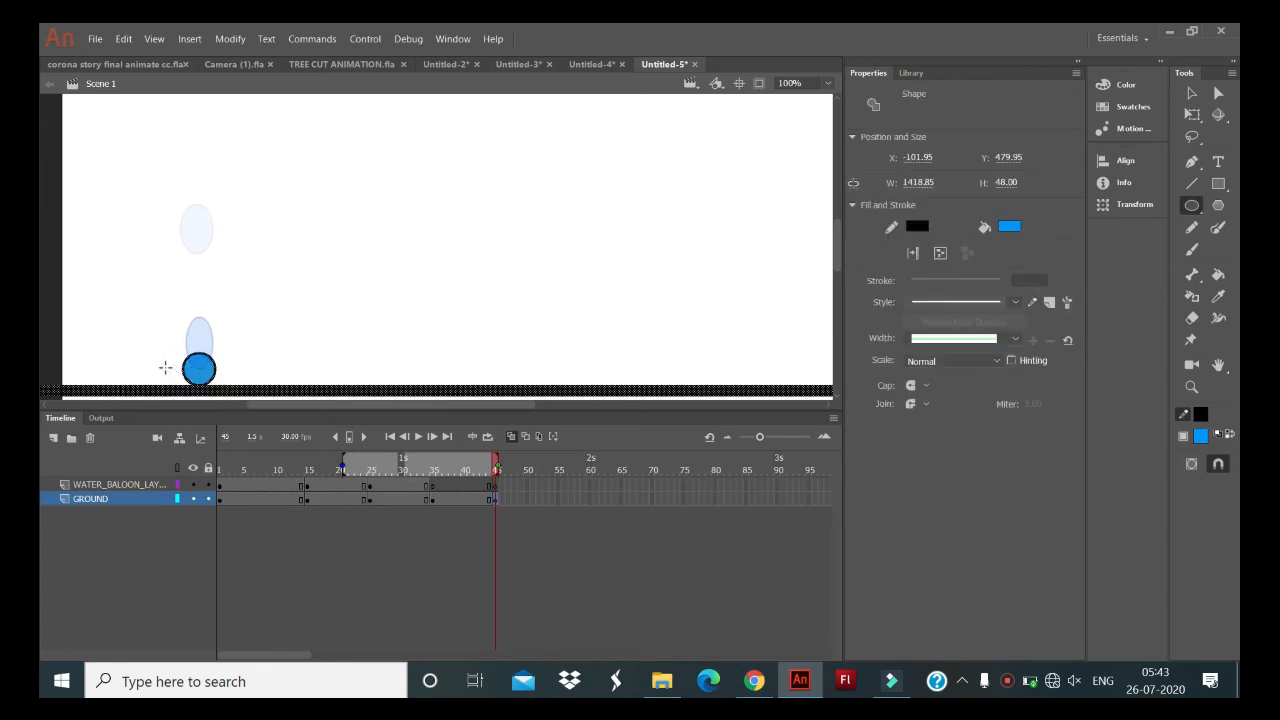
- Draw a wide, flat blue oval over the round balloon at frame 45 of the GROUND layer, and extend the onion skin range further back
left_click_drag(160, 362, 232, 390)
left_click(228, 388)
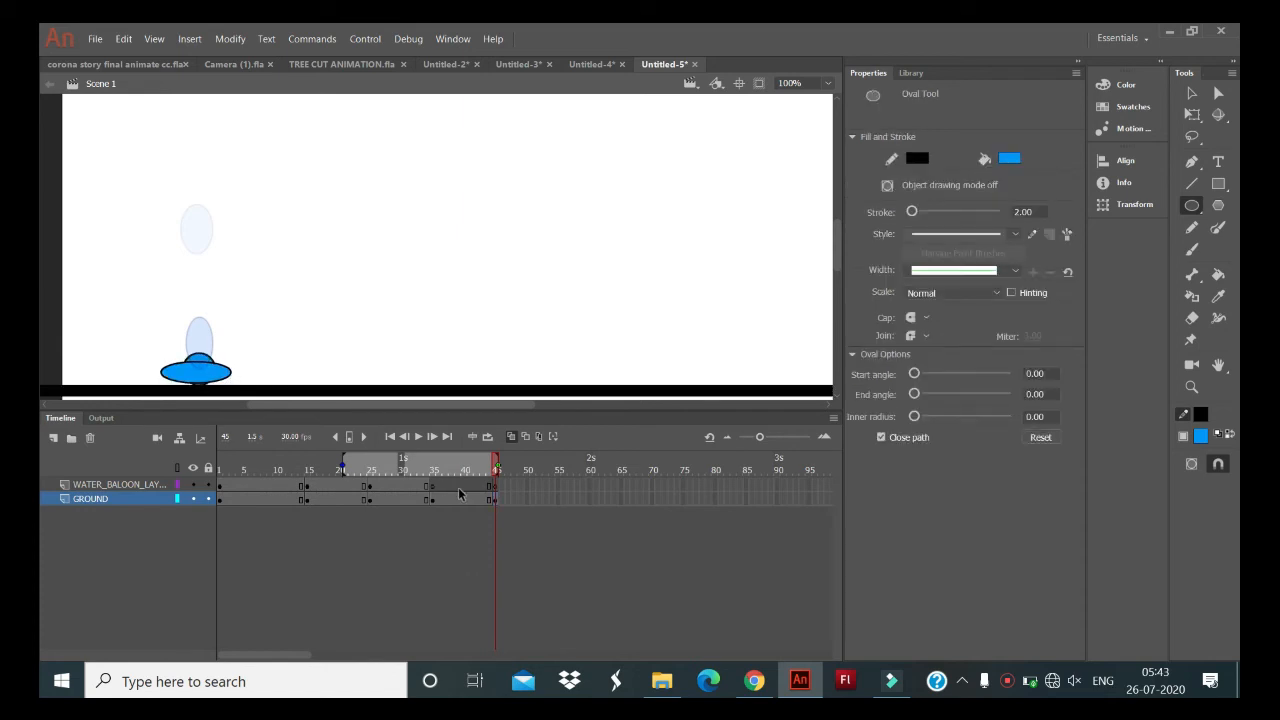
left_click_drag(342, 460, 293, 461)
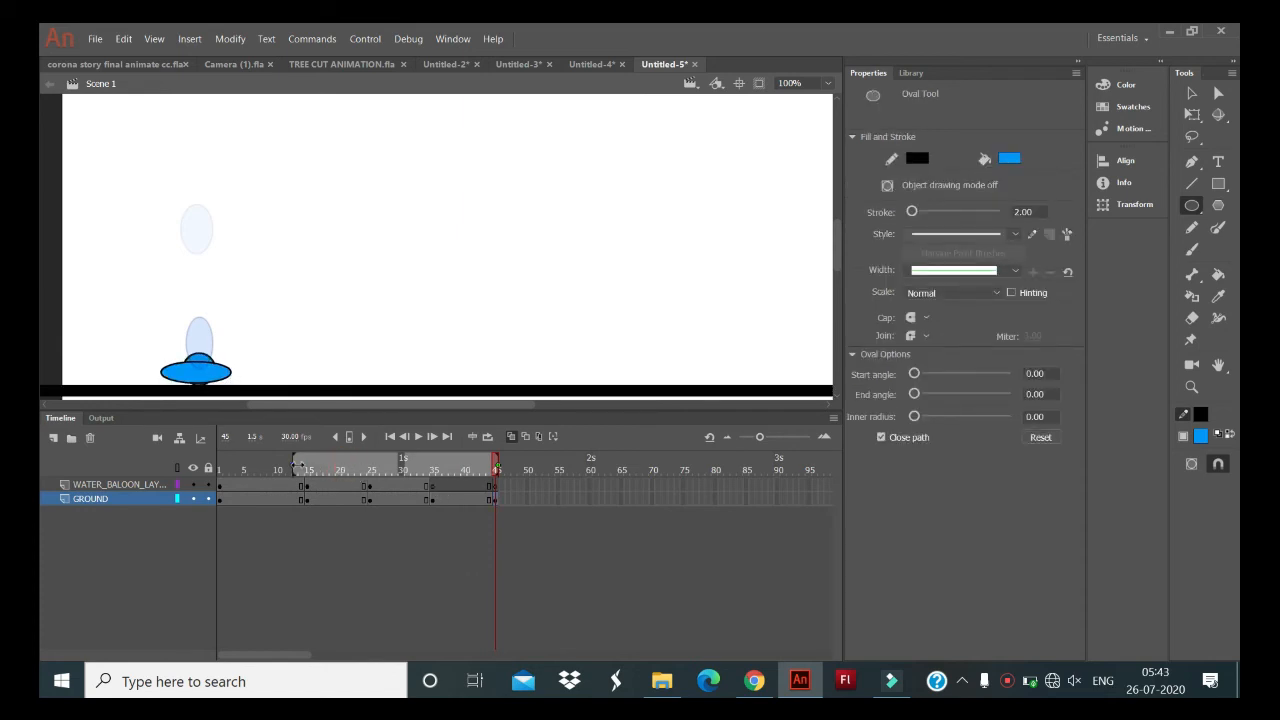
left_click(1191, 93)
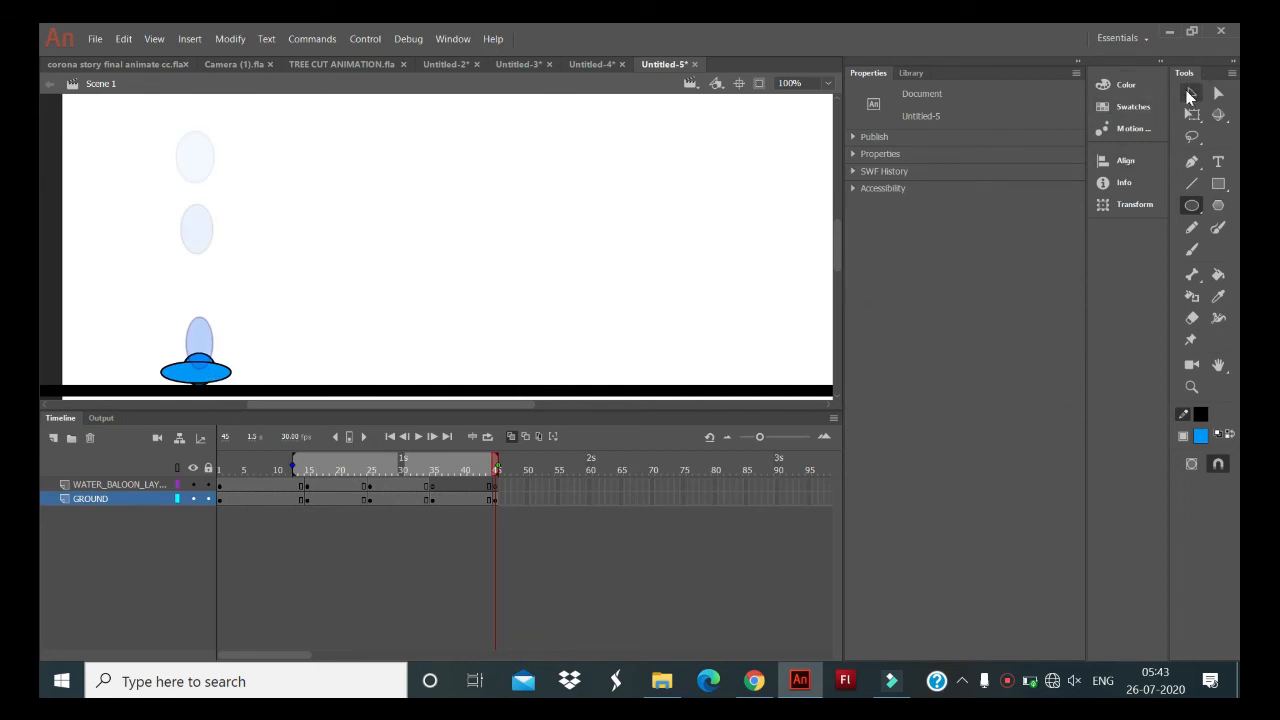
left_click(199, 384)
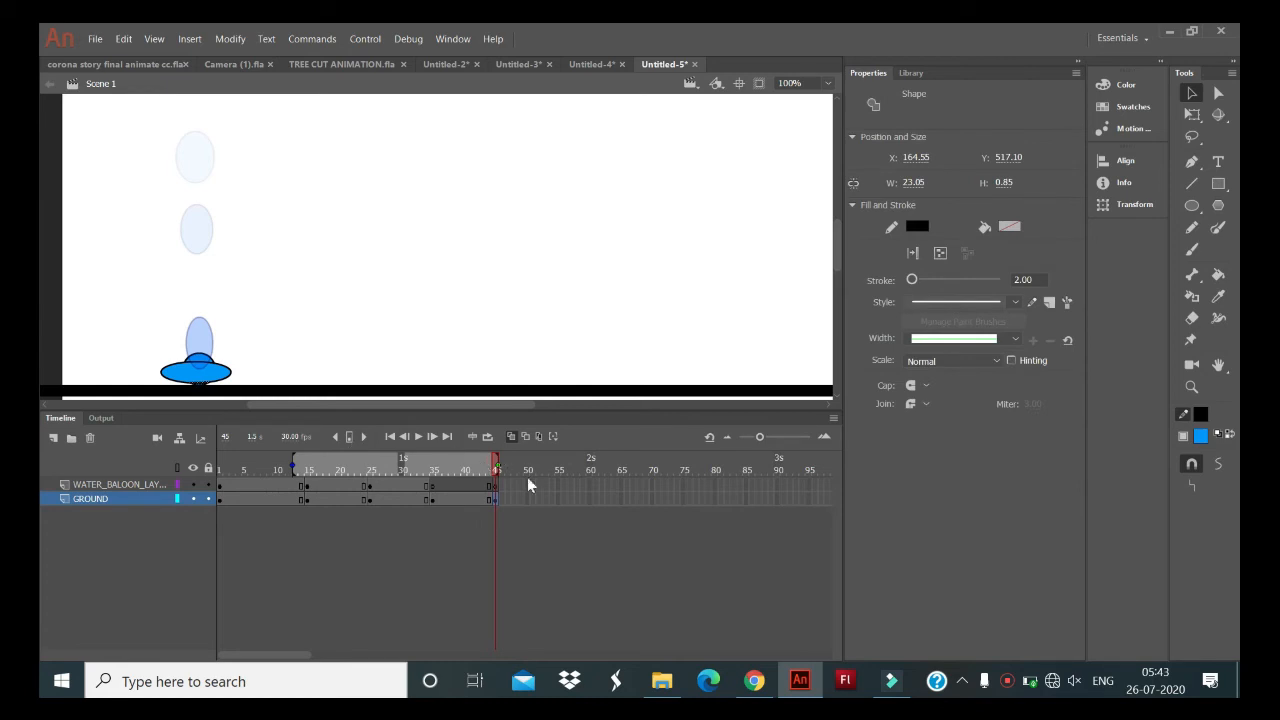
left_click(498, 485)
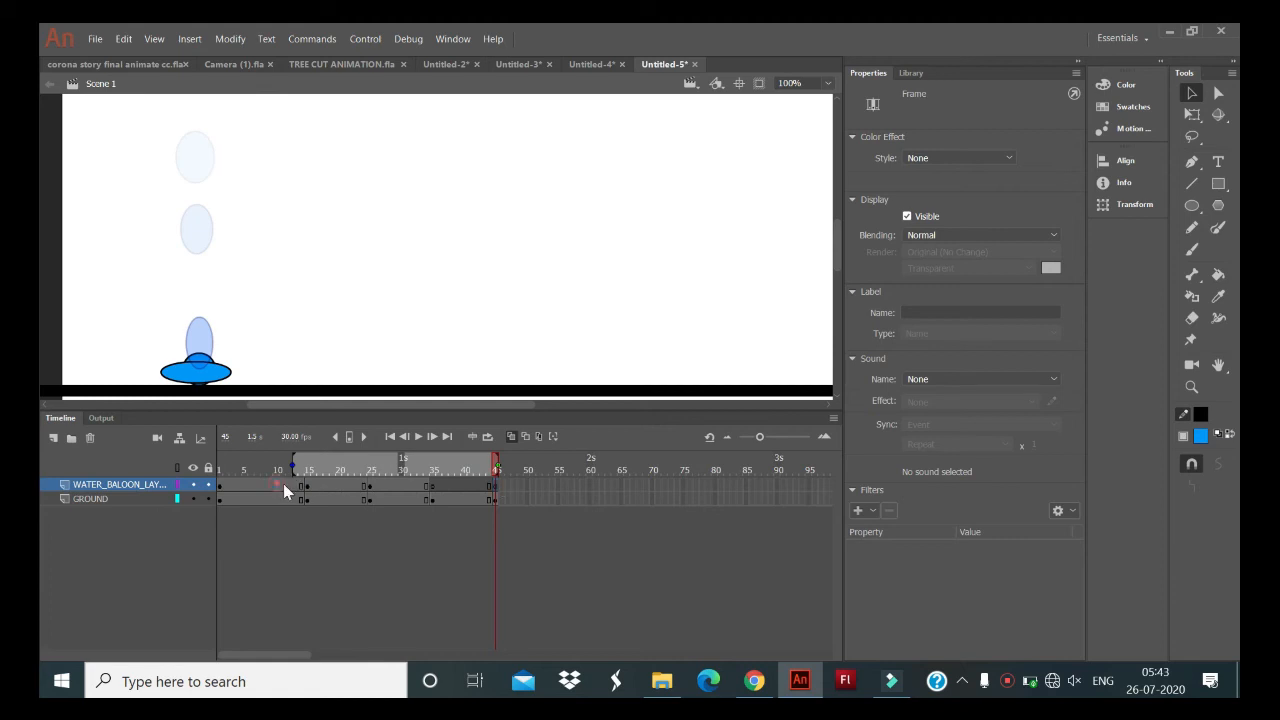
- Create a classic tween on WATER_BALOON_LAYER across the keyframe spans from about frame 10 to frame 38
left_click_drag(284, 485, 449, 486)
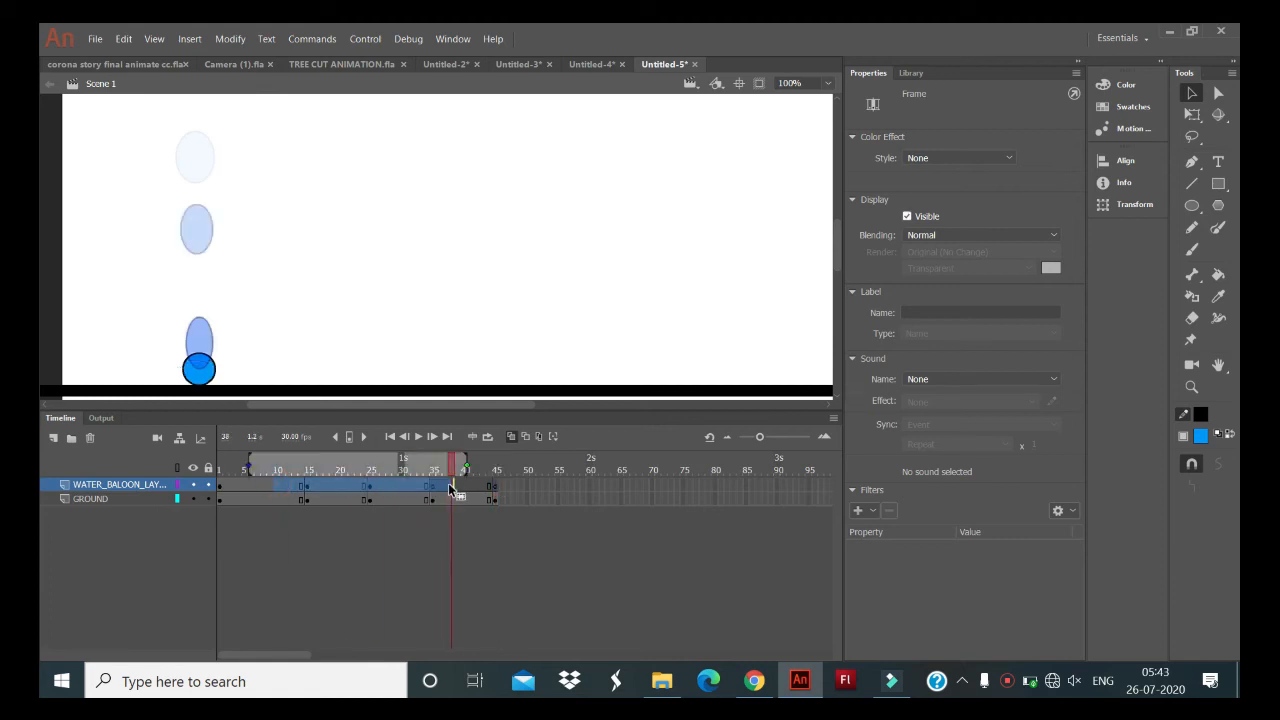
right_click(451, 488)
left_click(556, 217)
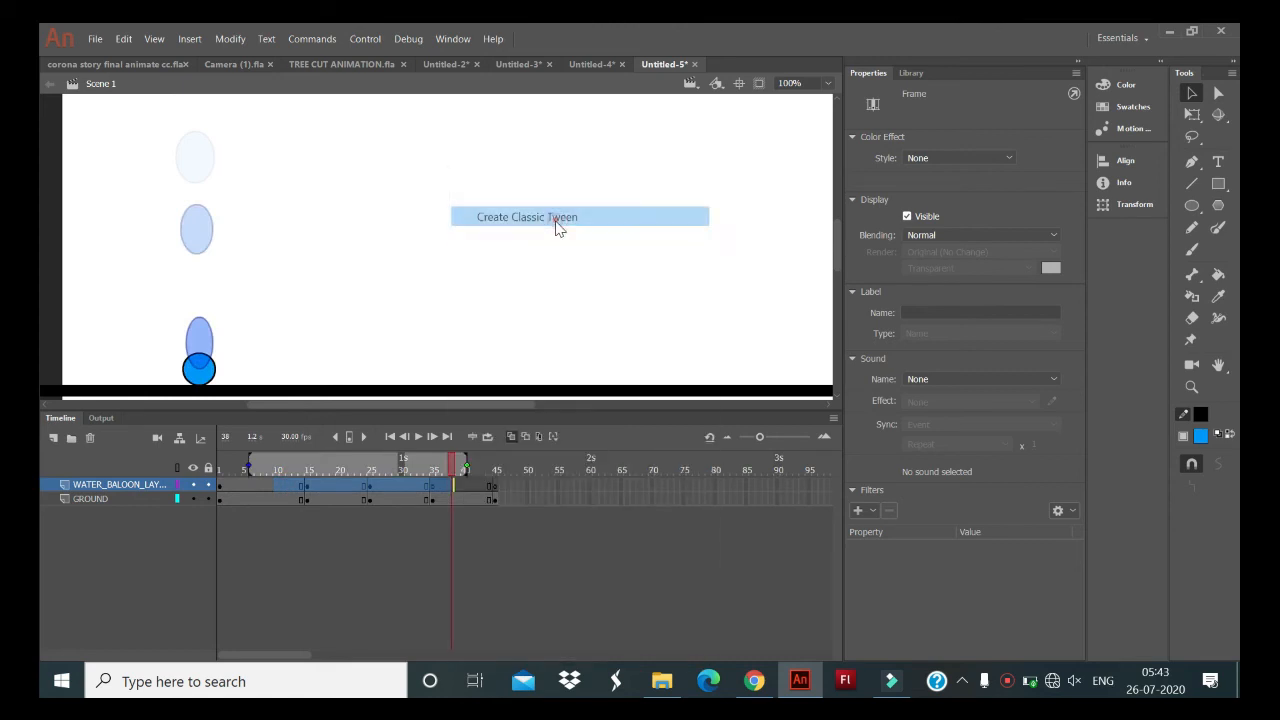
left_click(556, 538)
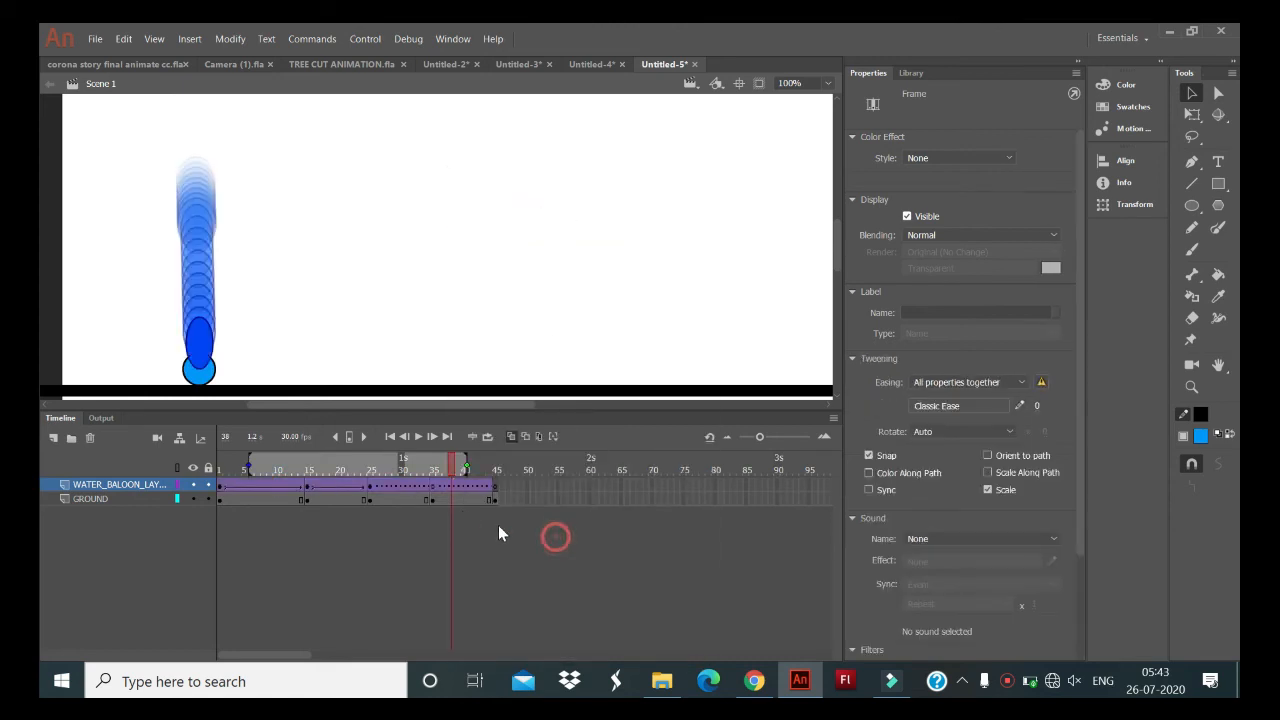
- Remove and recreate the classic tween between frames 25 and 35 on WATER_BALOON_LAYER
left_click(462, 487)
right_click(415, 486)
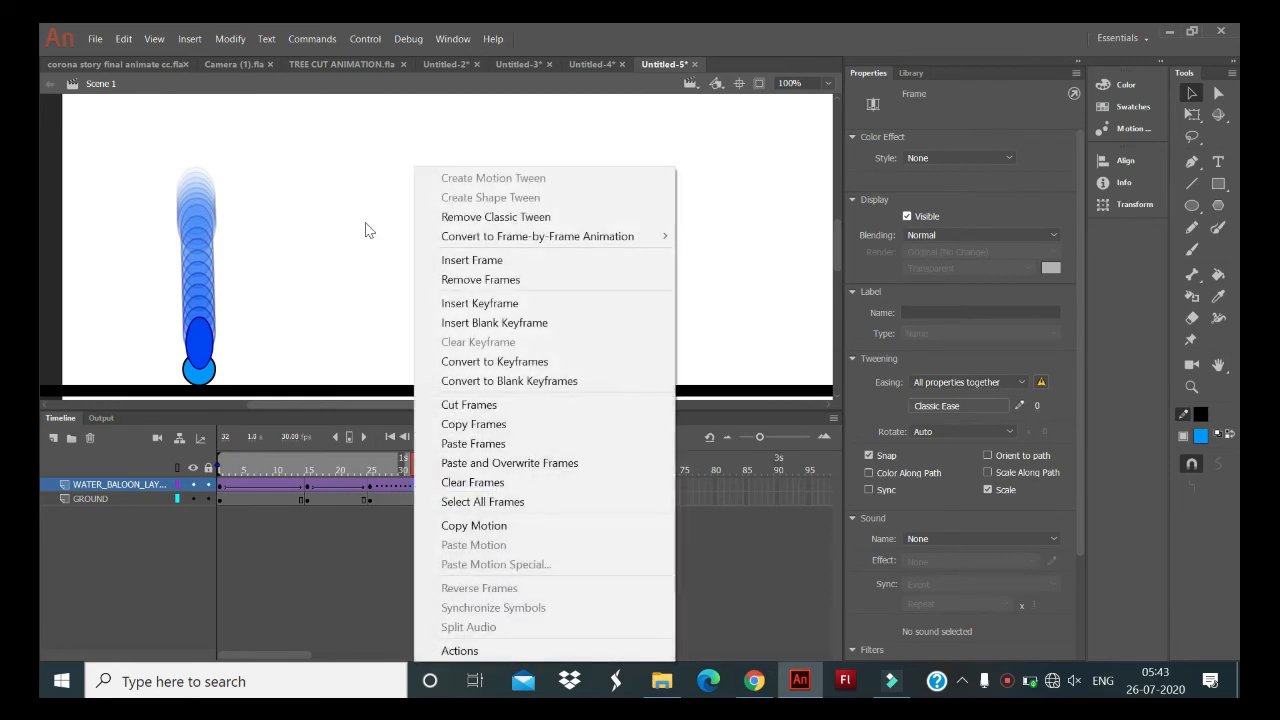
left_click(530, 216)
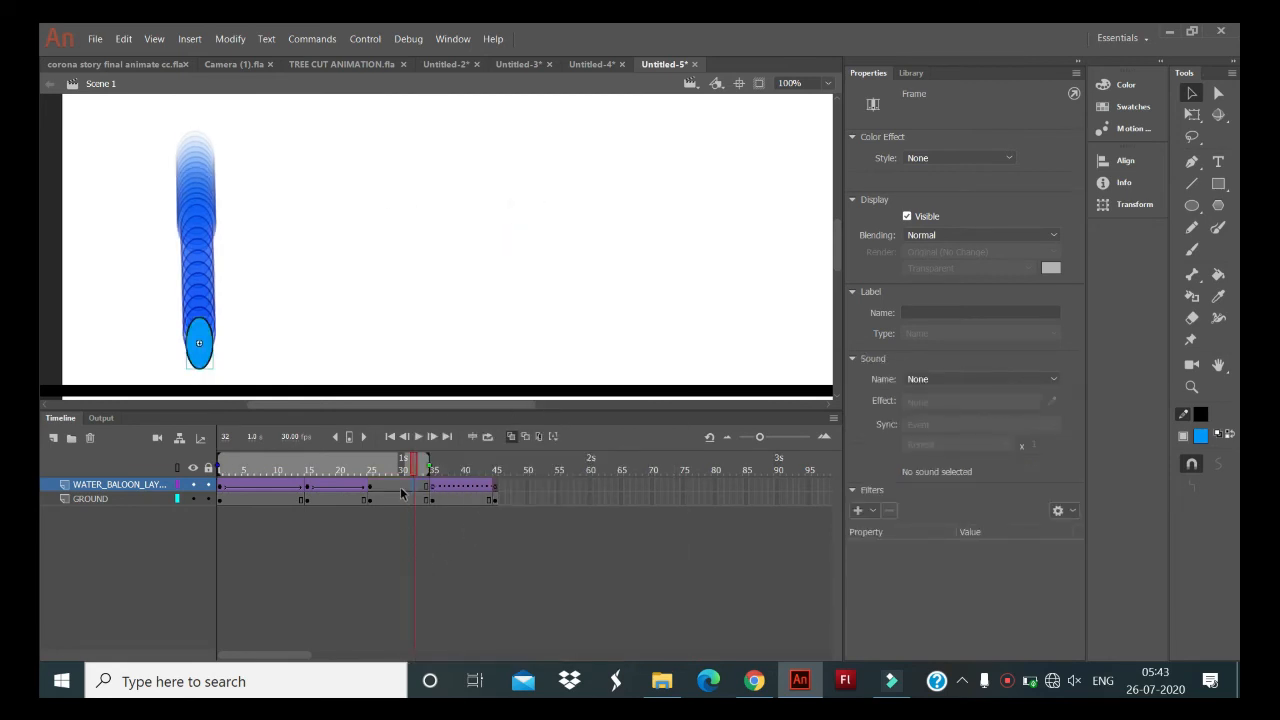
right_click(401, 493)
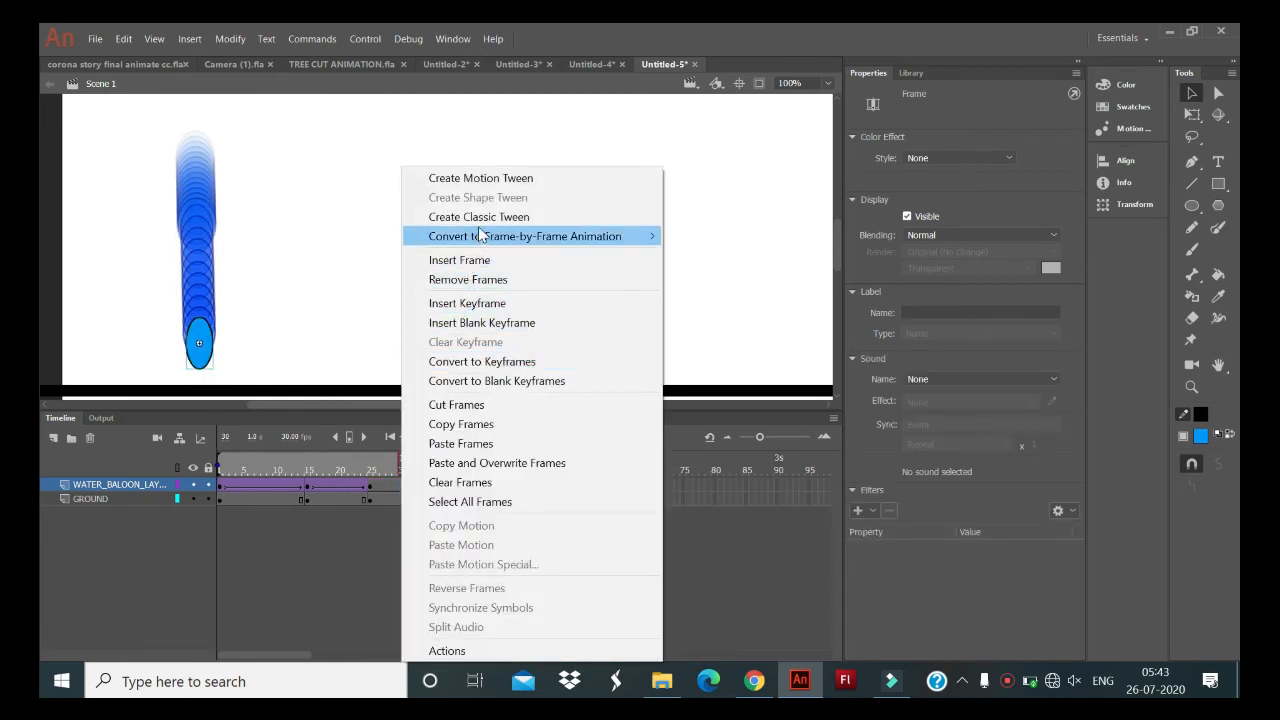
left_click(480, 217)
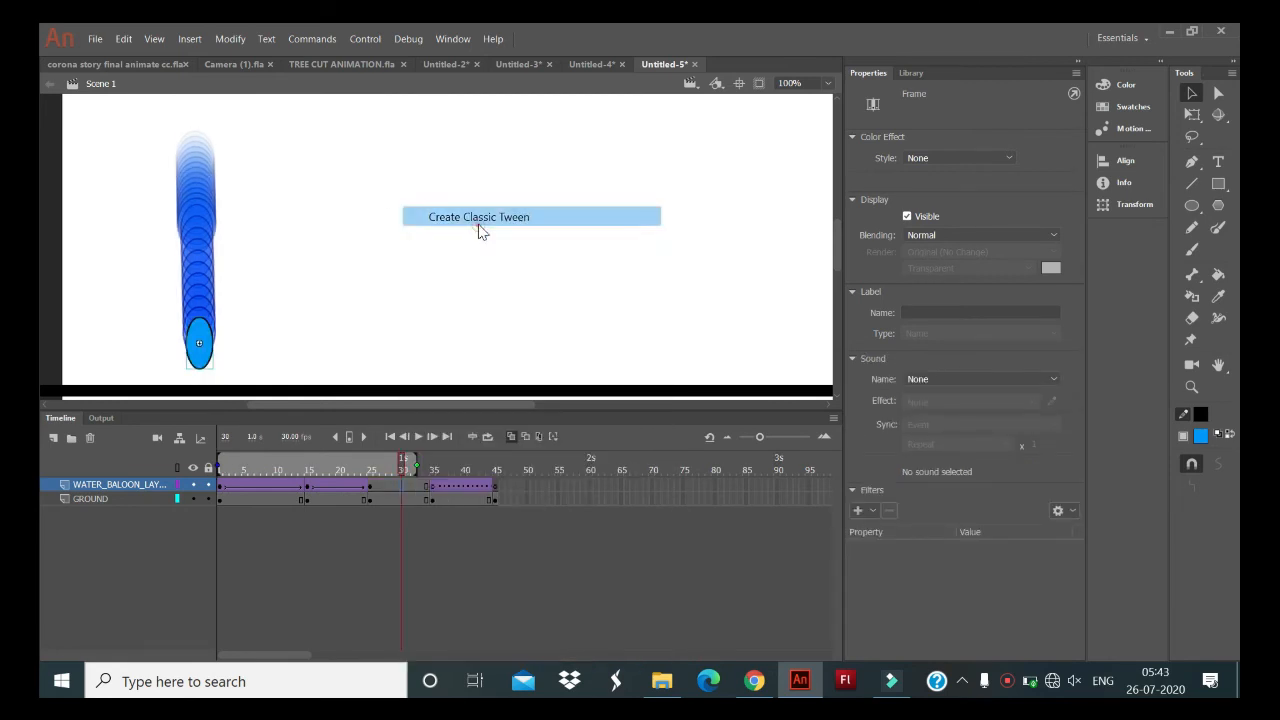
left_click(432, 489)
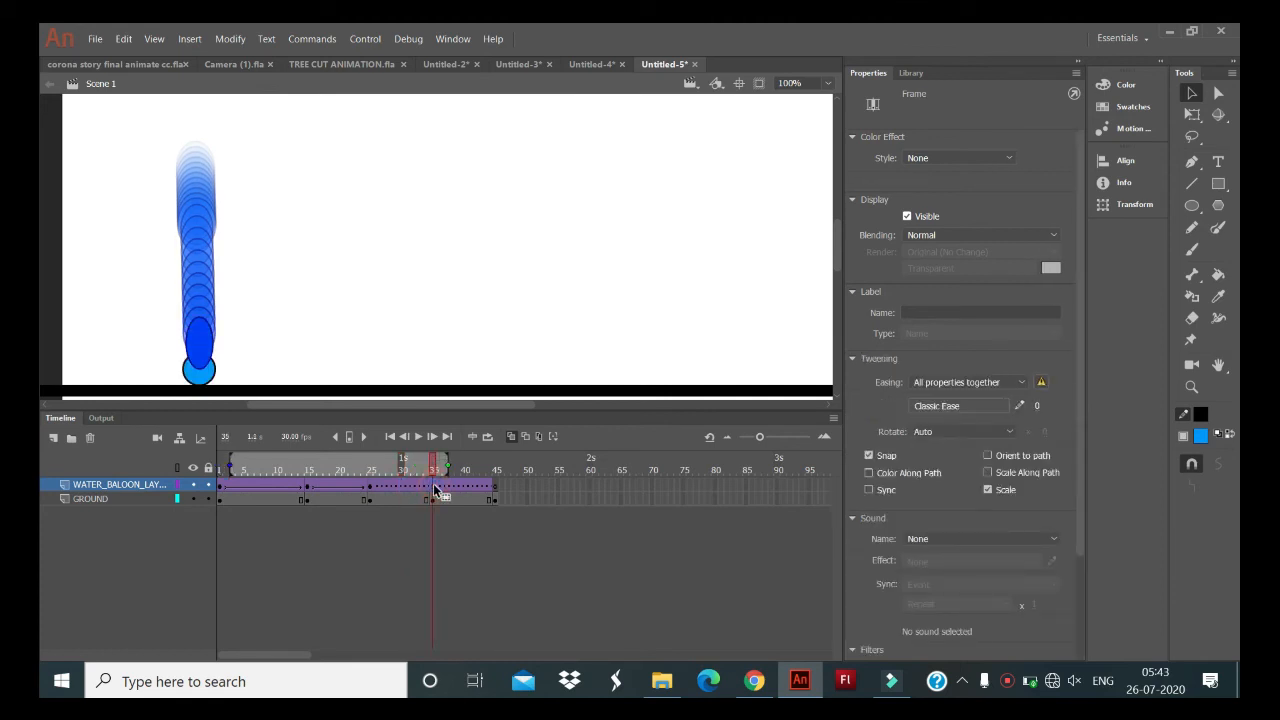
right_click(434, 487)
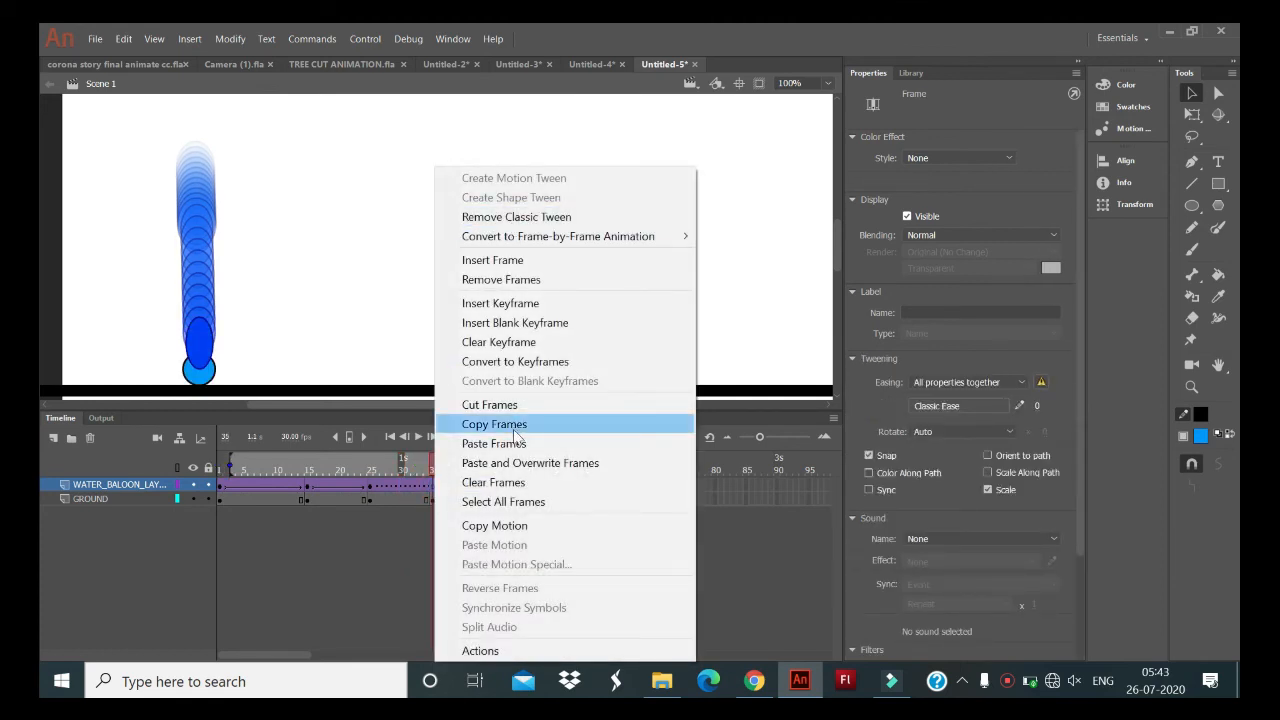
left_click(380, 559)
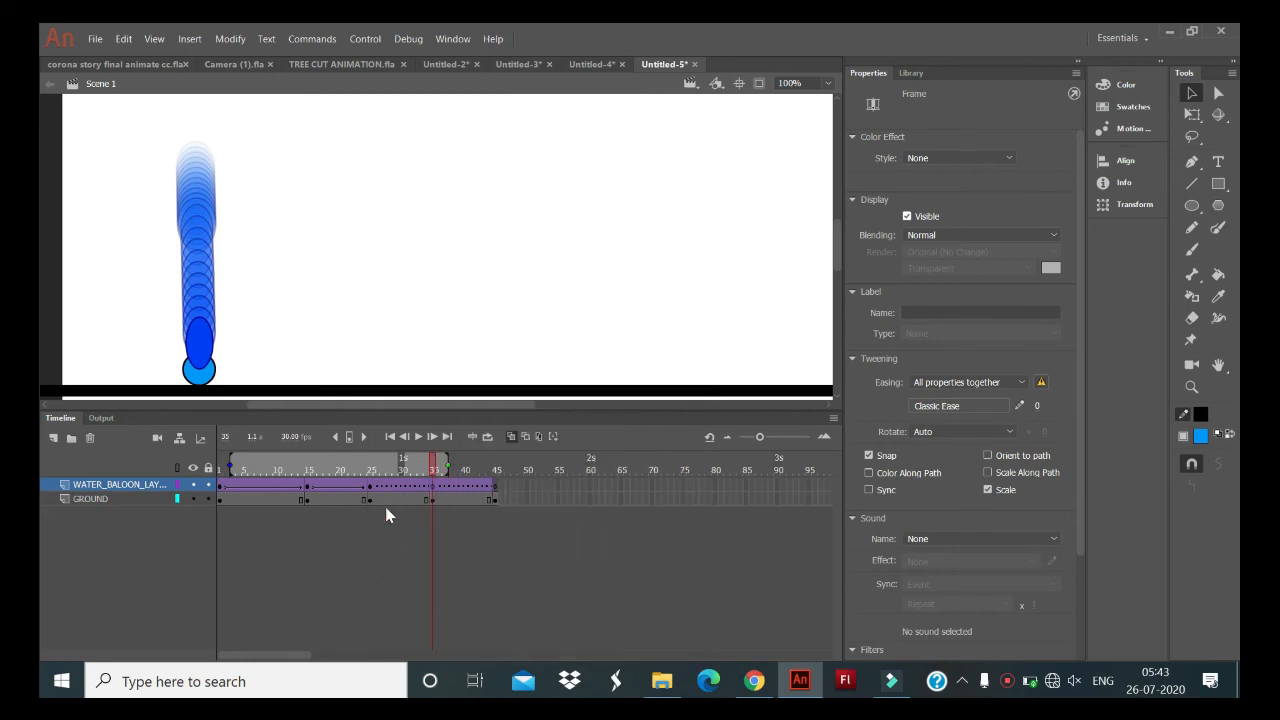
left_click(388, 515)
left_click(379, 490)
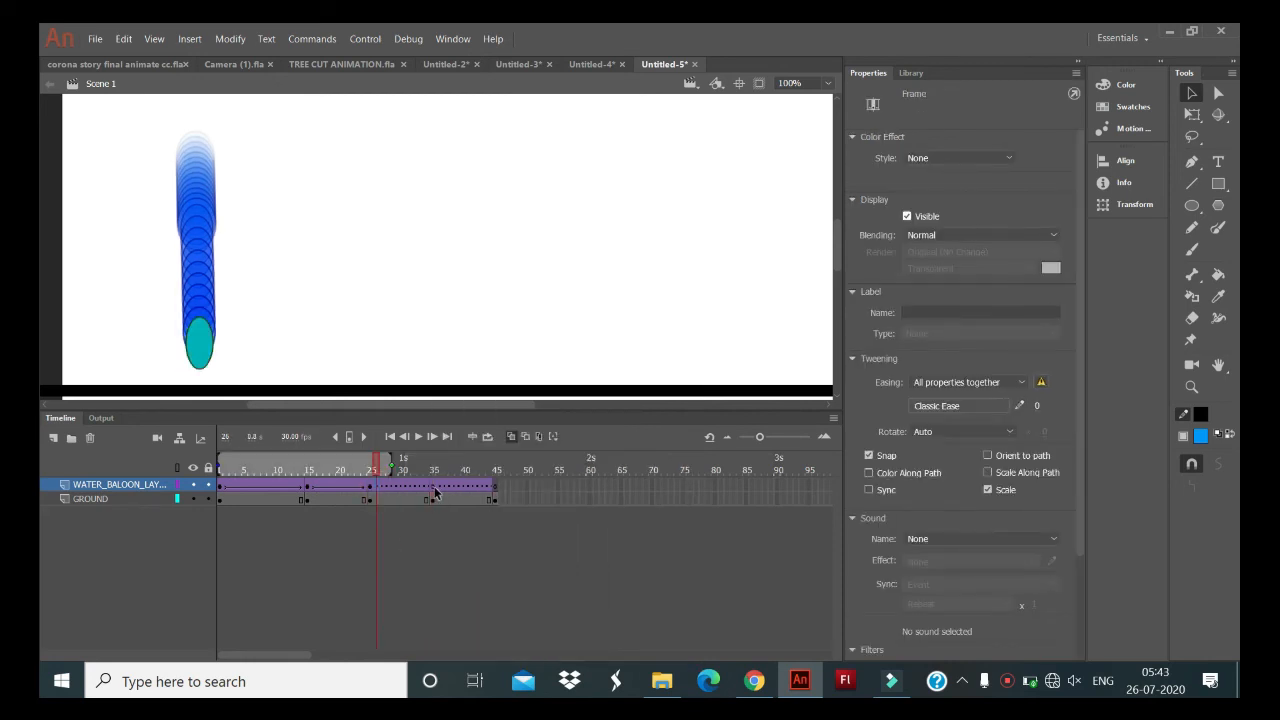
- Delete the round balloon's fill and outline from frame 35 of the GROUND layer with onion skinning off, and turn onion skinning back on
left_click(434, 489)
left_click_drag(371, 406, 369, 394)
left_click(510, 437)
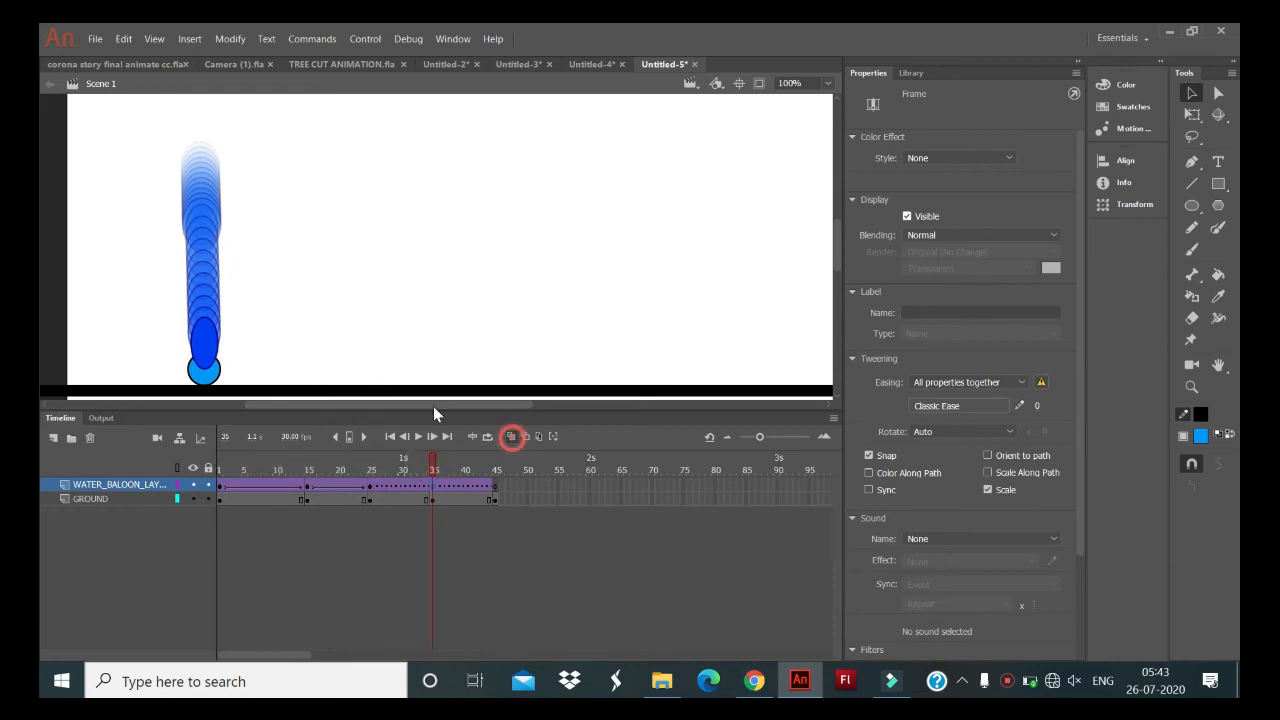
left_click(203, 372)
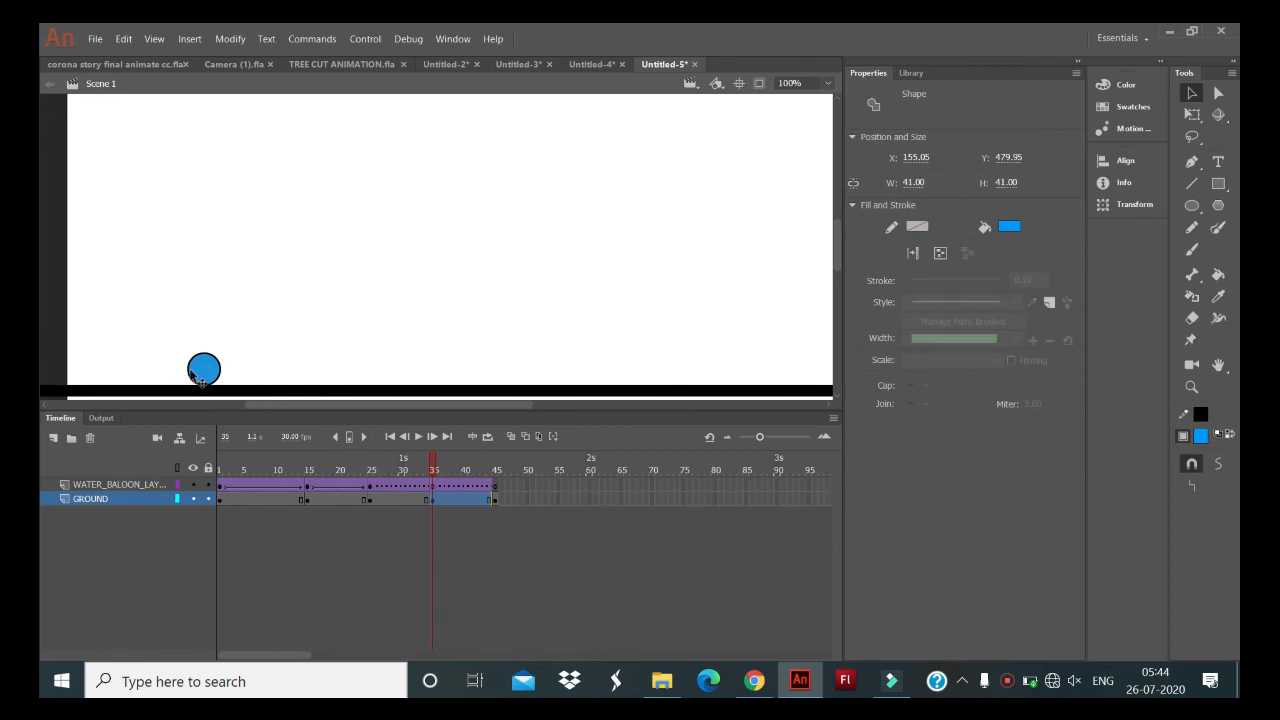
key("Delete")
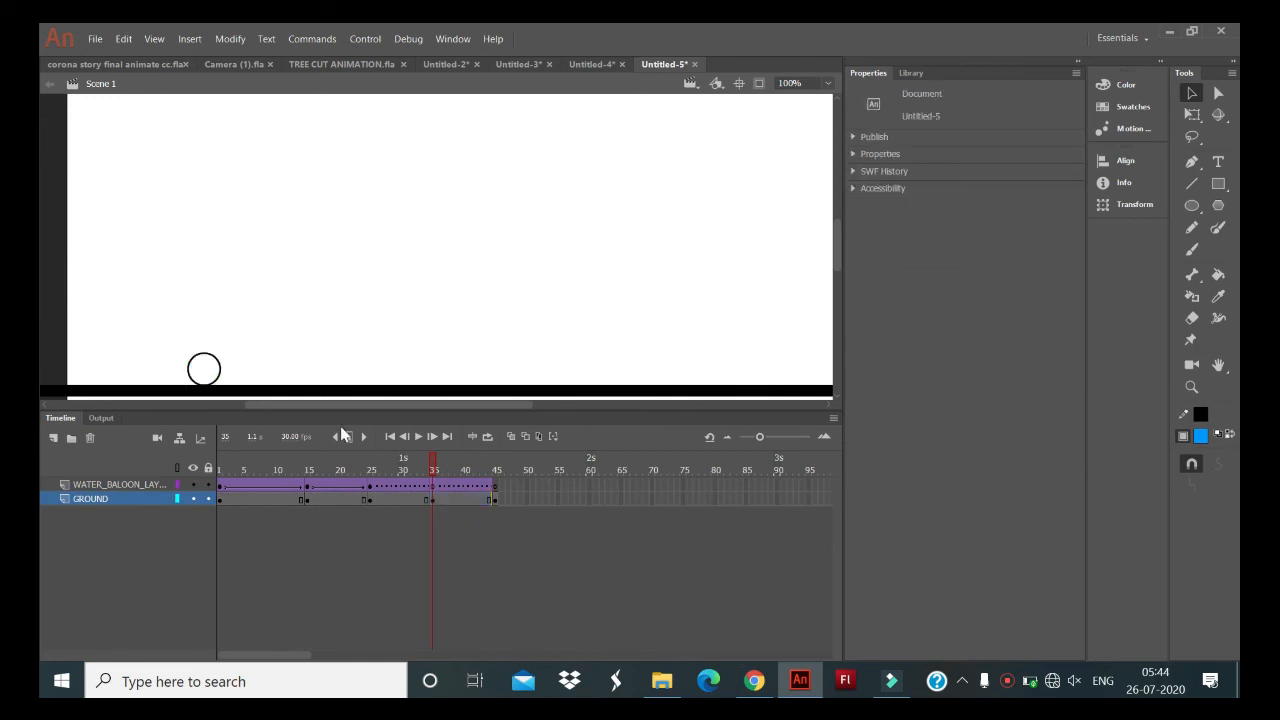
left_click(219, 372)
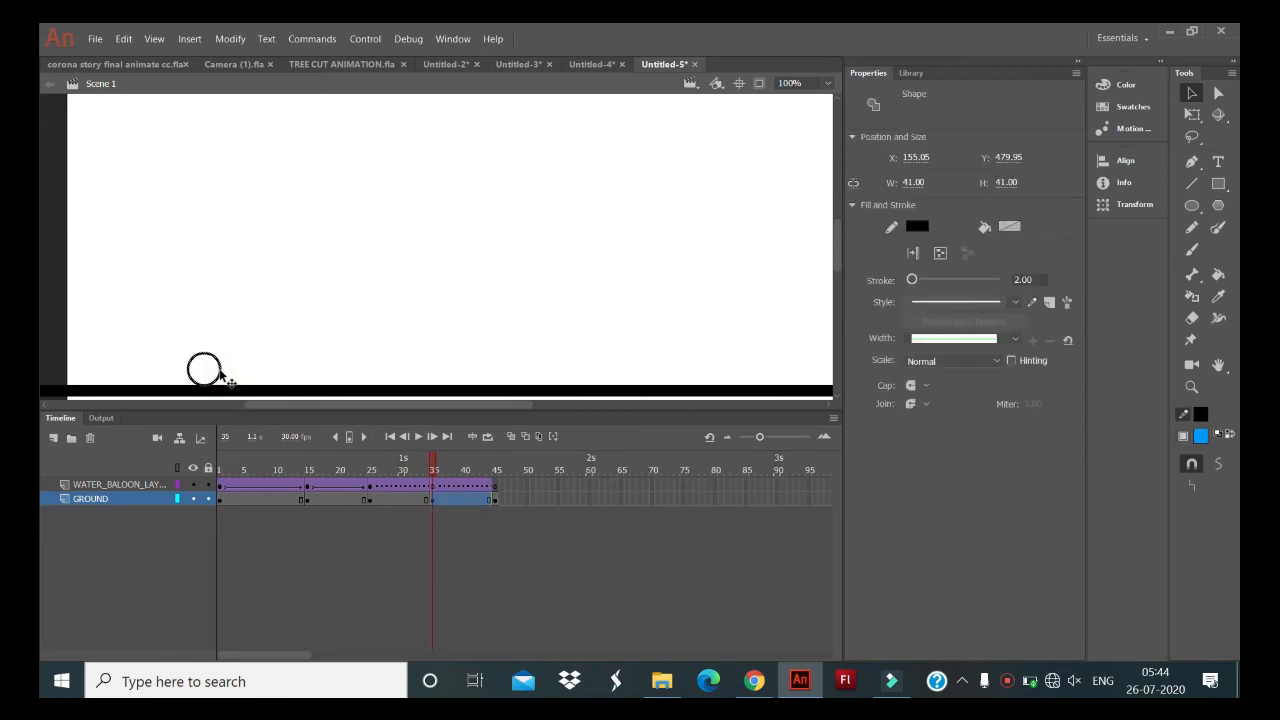
key("Delete")
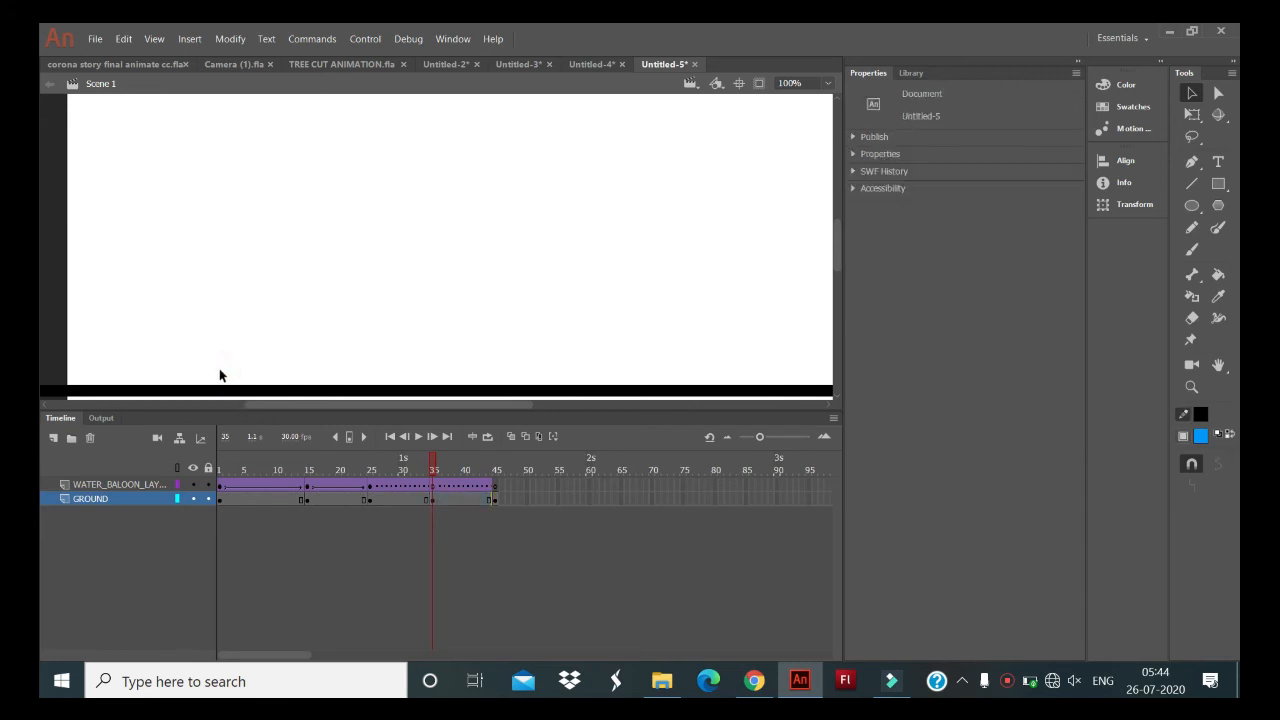
left_click(434, 487)
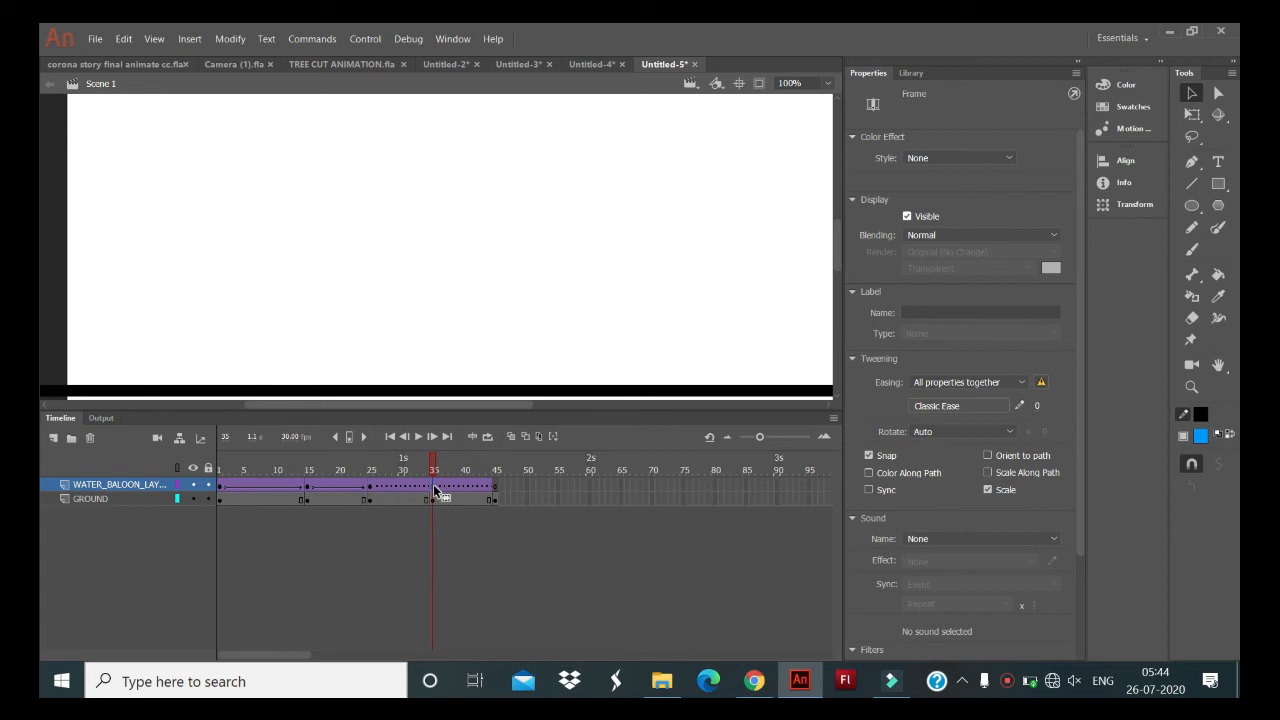
left_click(511, 437)
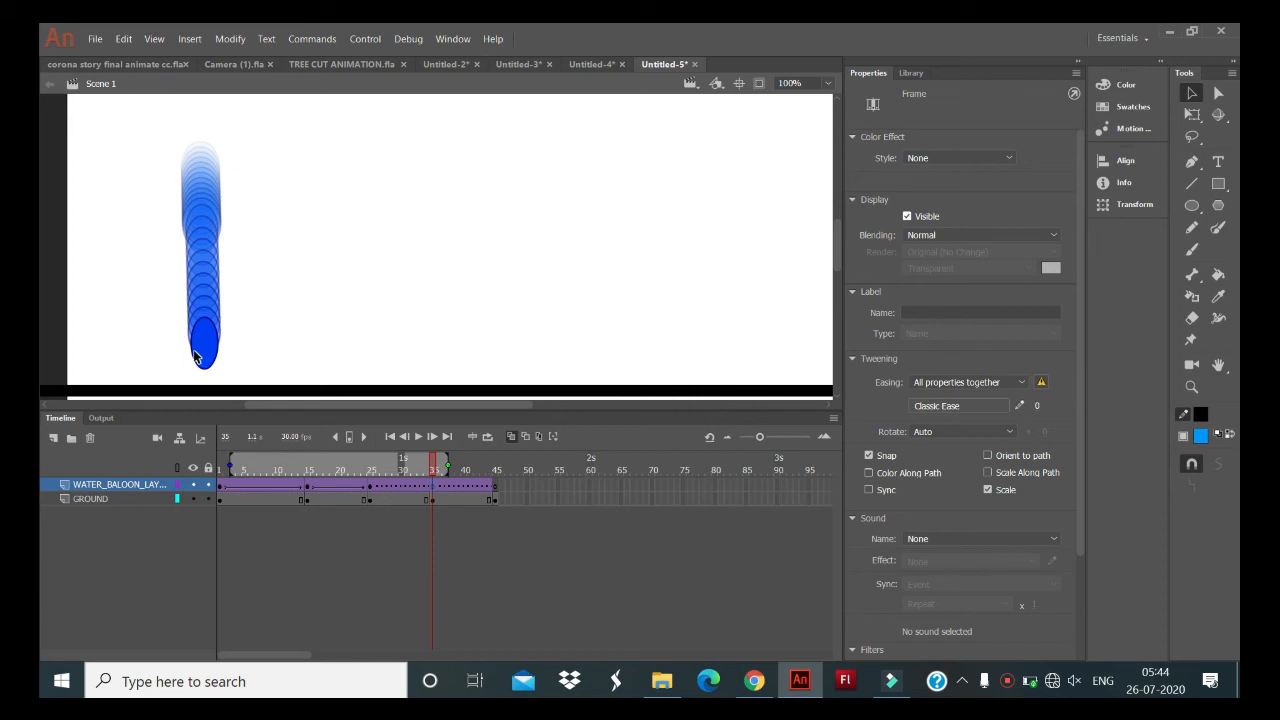
- Try to paste the round balloon fill into frame 35 of WATER_BALOON_LAYER and place it at the ground line
key("ctrl+v")
left_click_drag(447, 250, 228, 355)
key("ctrl+z")
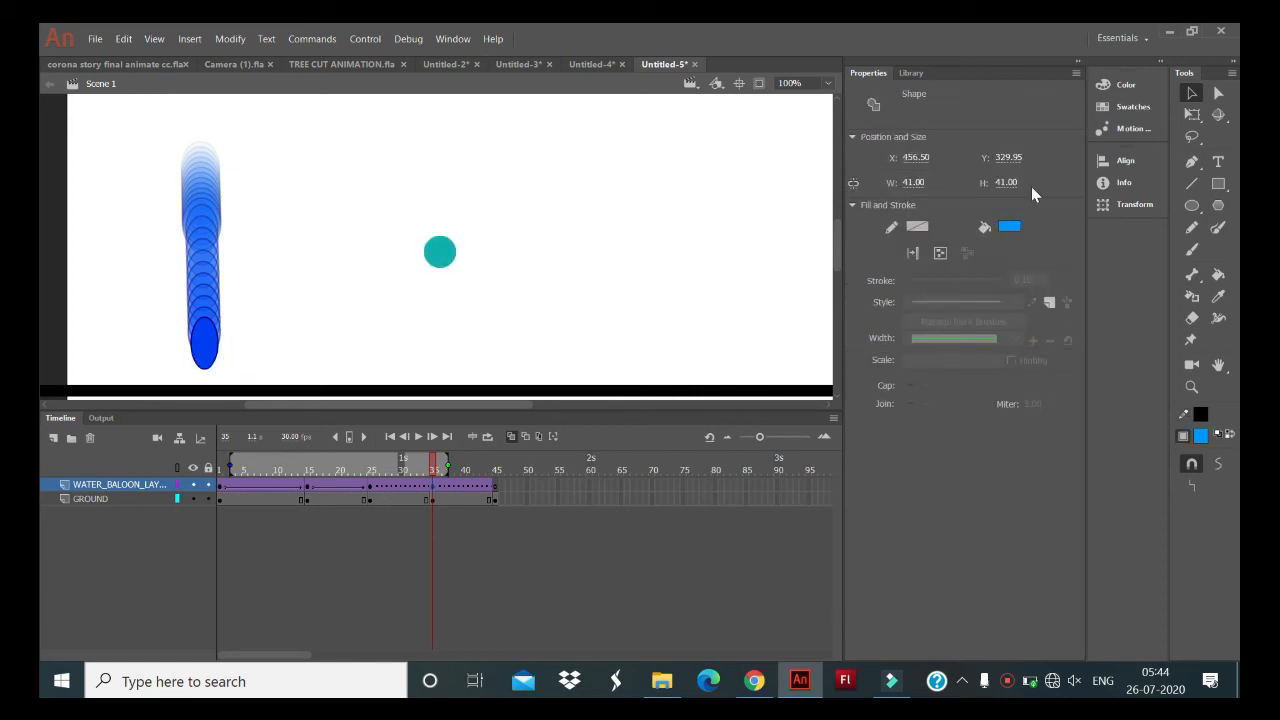
left_click(729, 208)
key("ctrl+z")
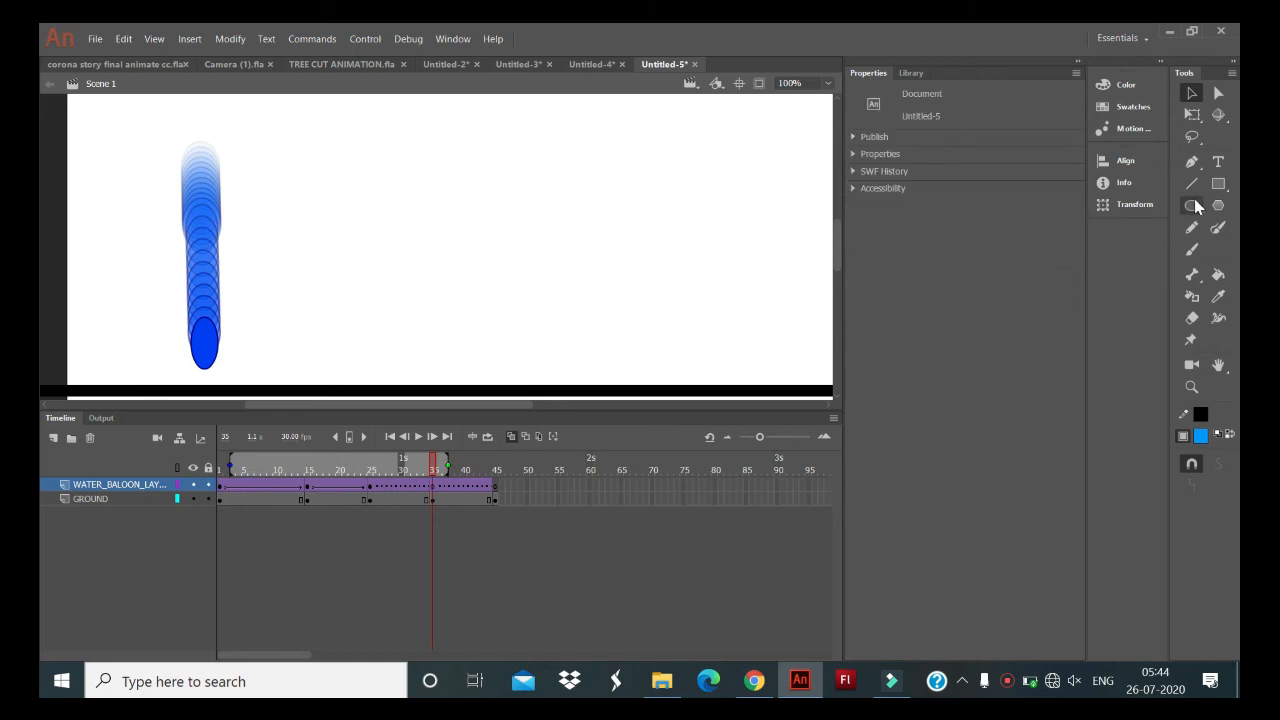
- Draw a round blue balloon with the Oval tool on the ground line at frame 35 of WATER_BALOON_LAYER
left_click(1194, 205)
scroll(309, 338, "down", 1)
scroll(309, 338, "right", 5)
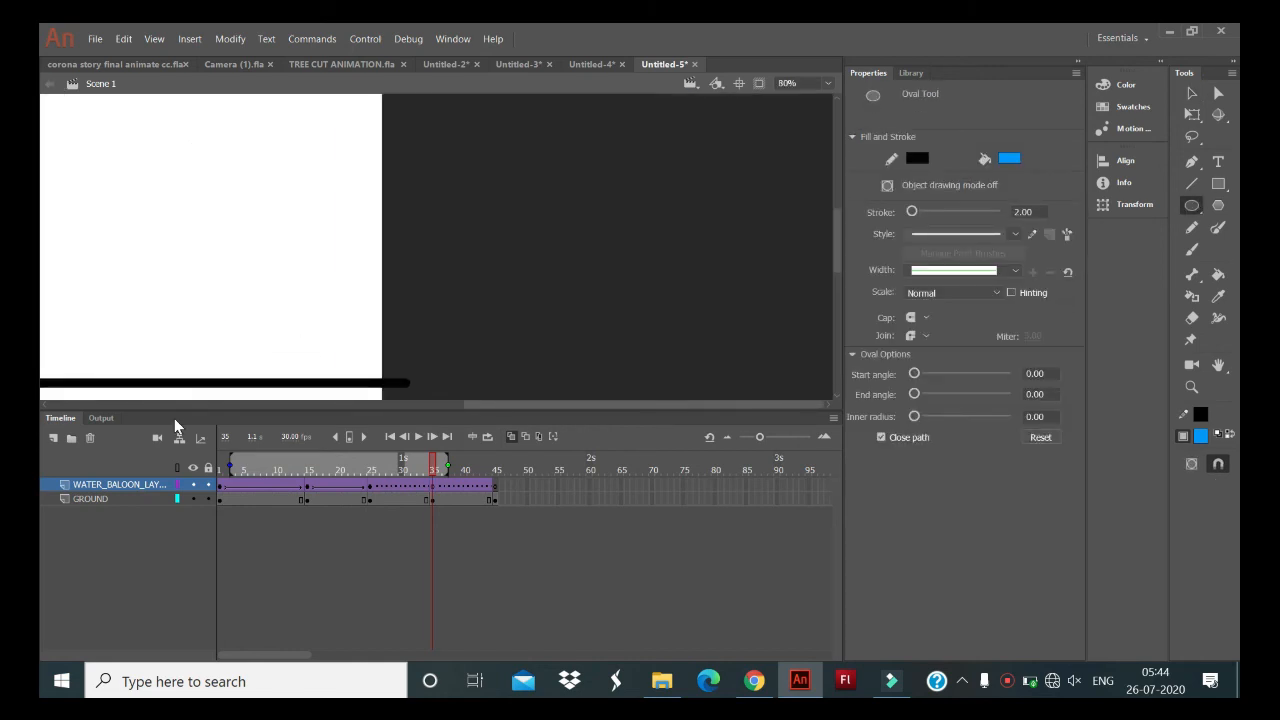
left_click_drag(484, 406, 209, 408)
left_click_drag(291, 352, 318, 380)
key("ctrl+z")
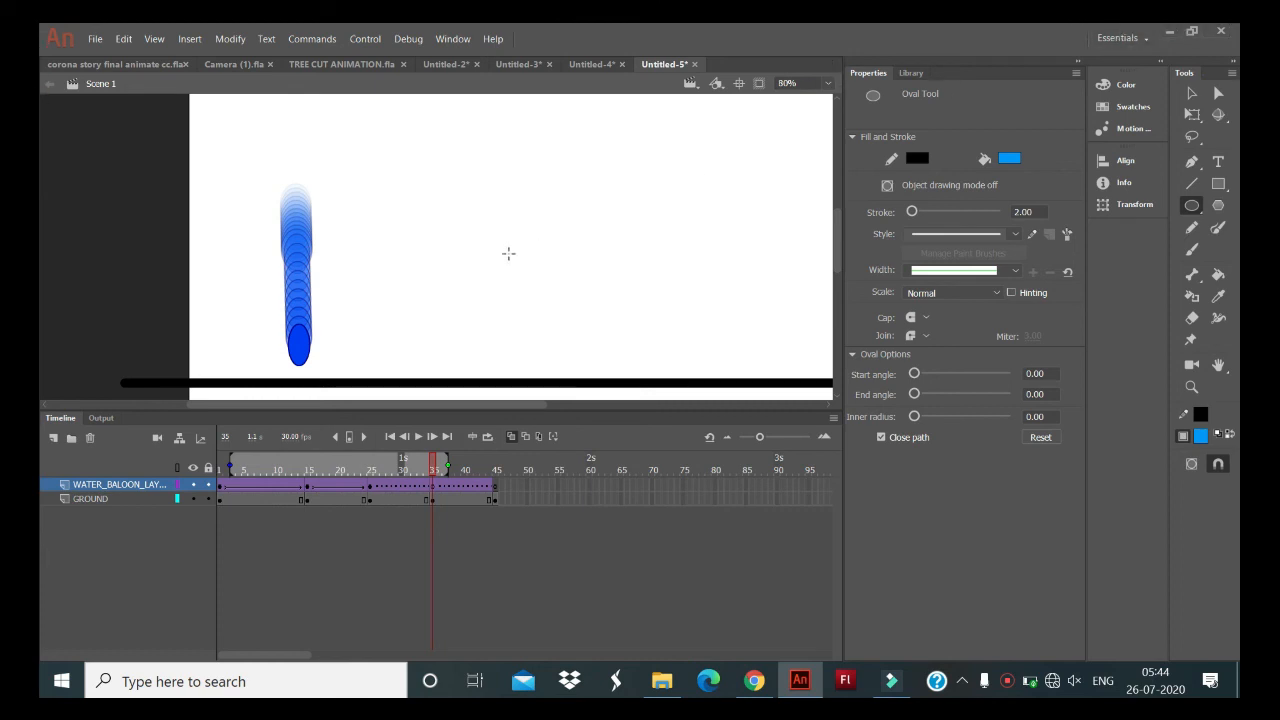
left_click_drag(289, 352, 318, 381)
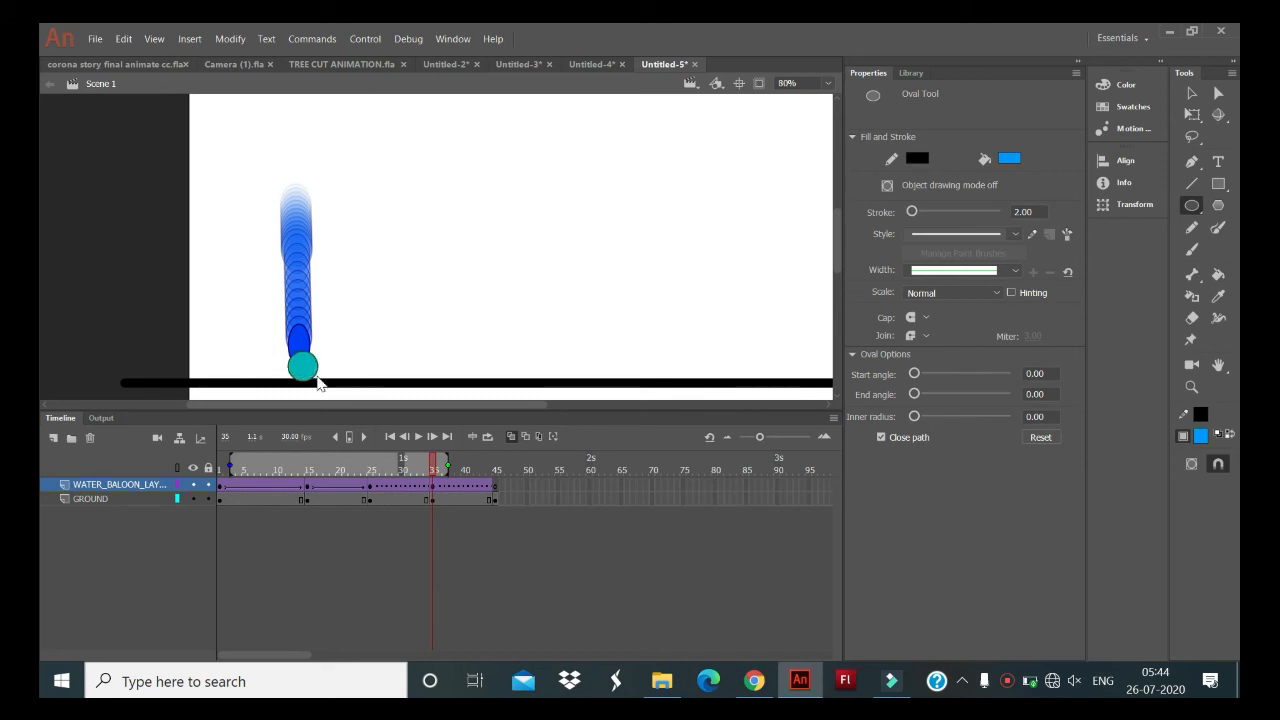
- Replace the broken classic tween between frames 25 and 35 on WATER_BALOON_LAYER with a new classic tween
left_click(496, 487)
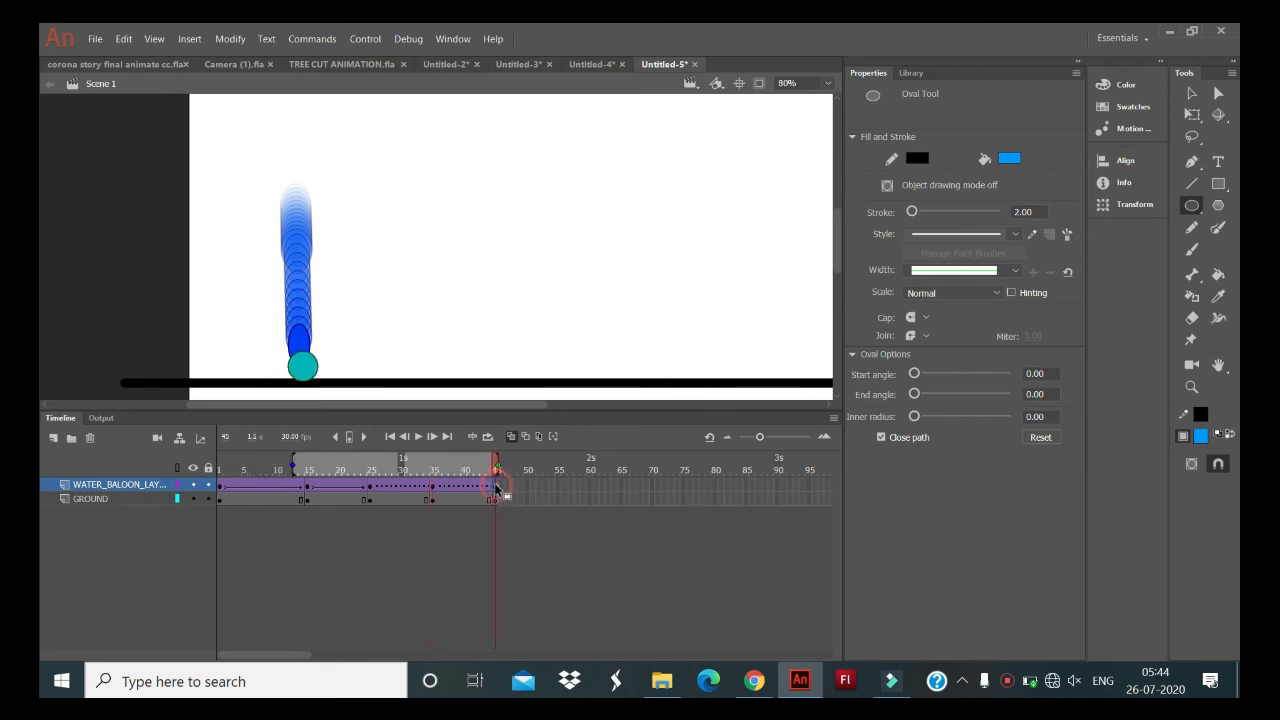
right_click(383, 490)
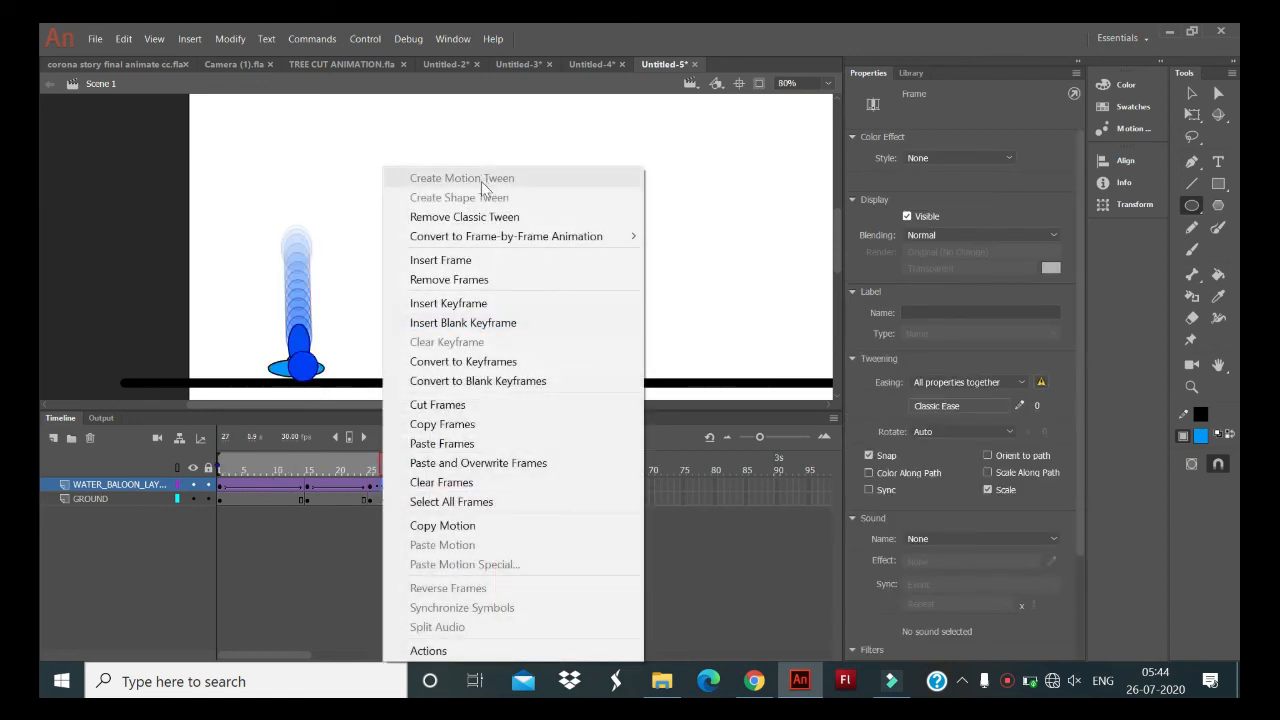
left_click(466, 216)
right_click(398, 487)
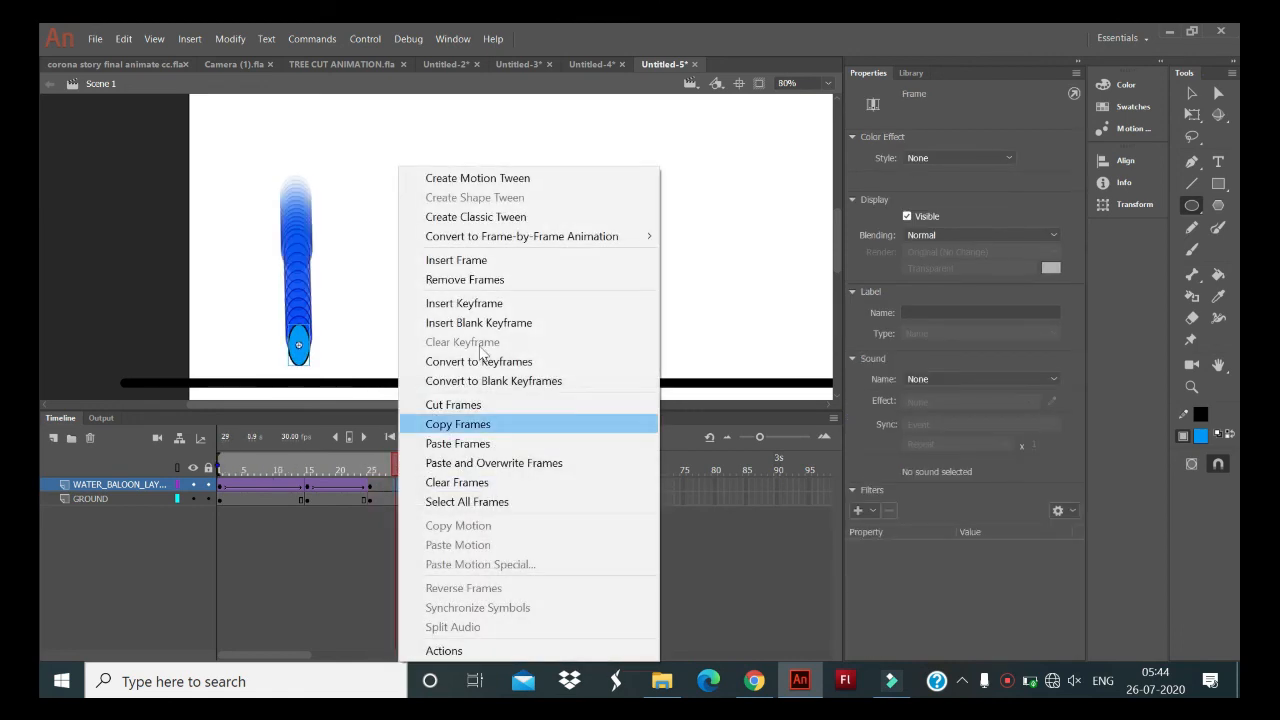
left_click(510, 217)
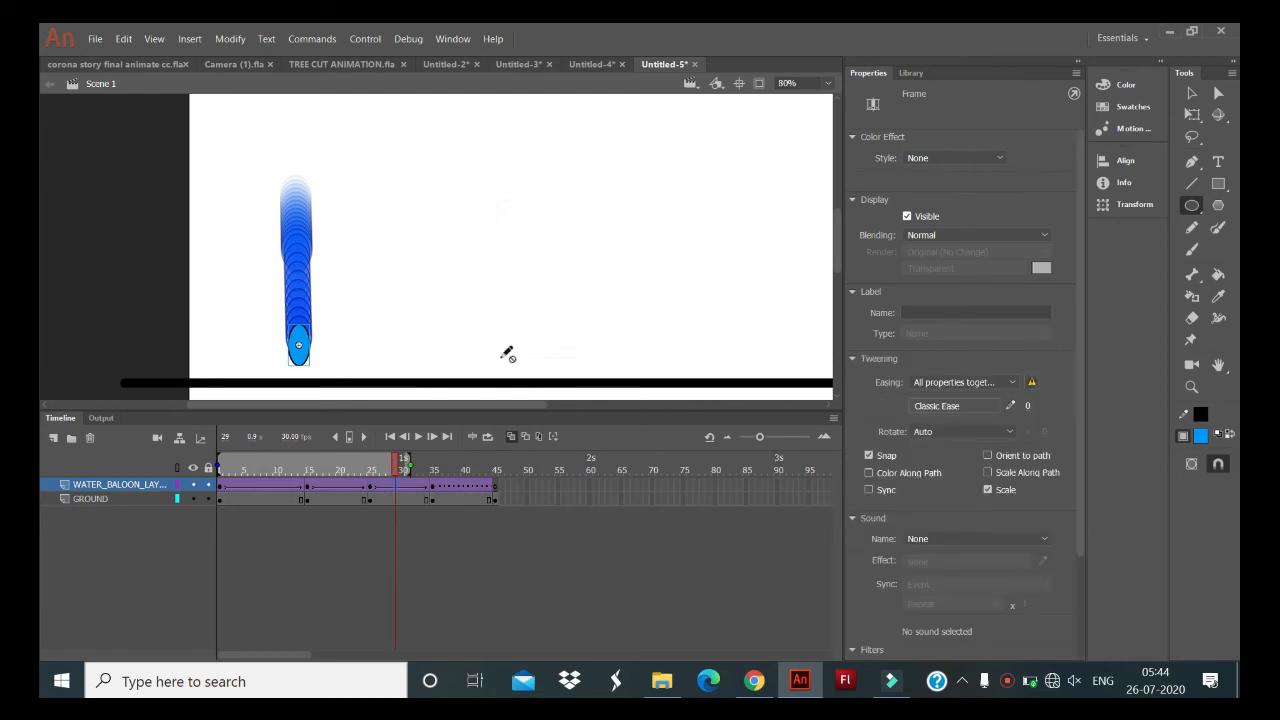
- Delete the artwork from frame 45 of the GROUND layer and convert that frame to a keyframe
left_click(494, 498)
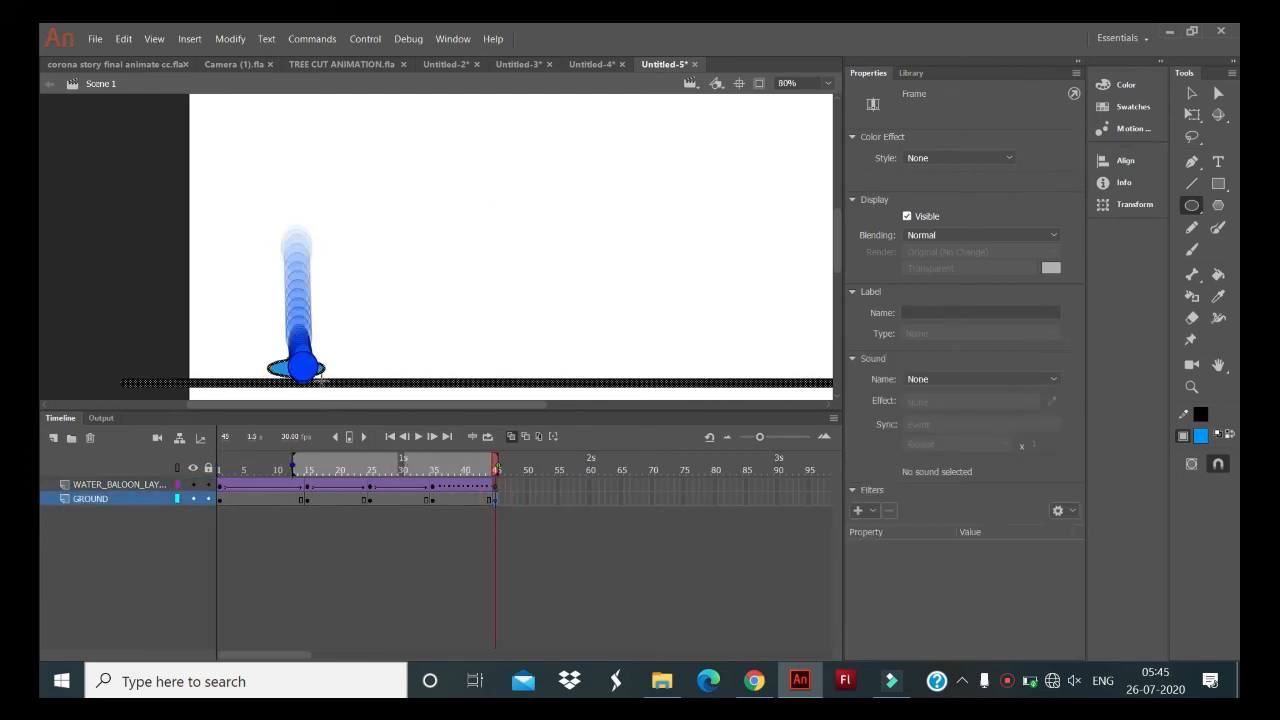
left_click(286, 369)
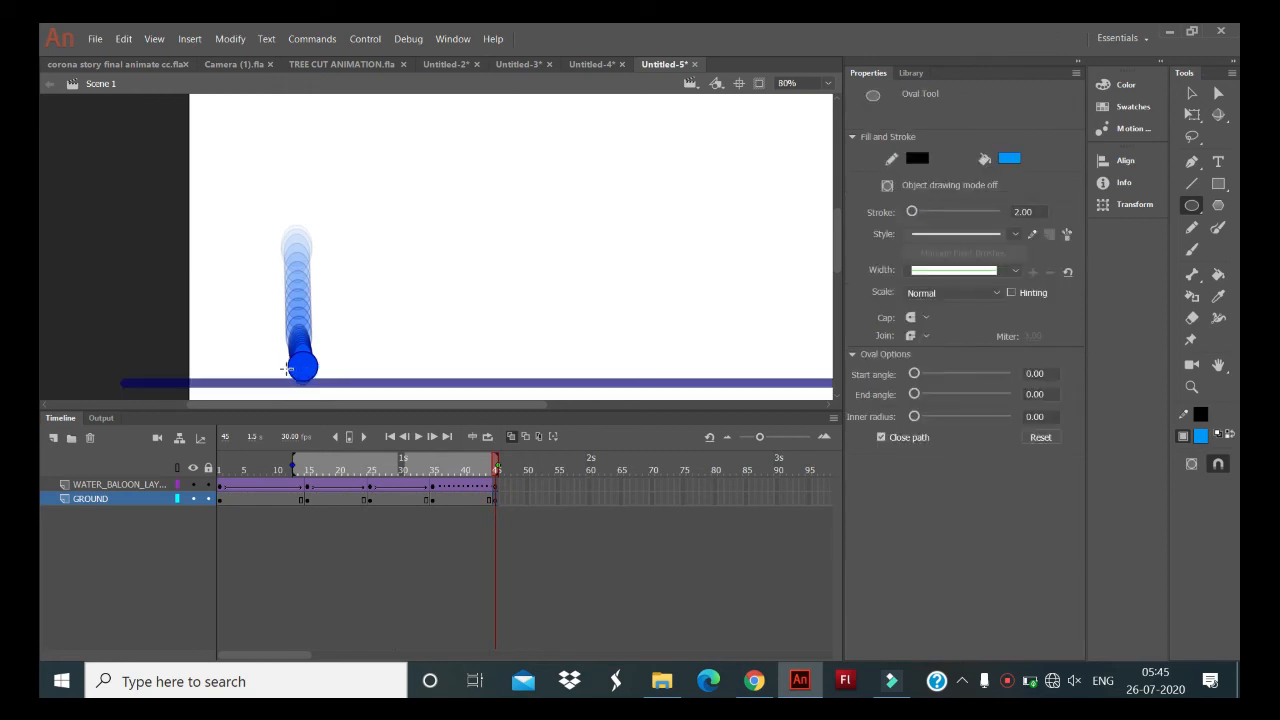
right_click(497, 503)
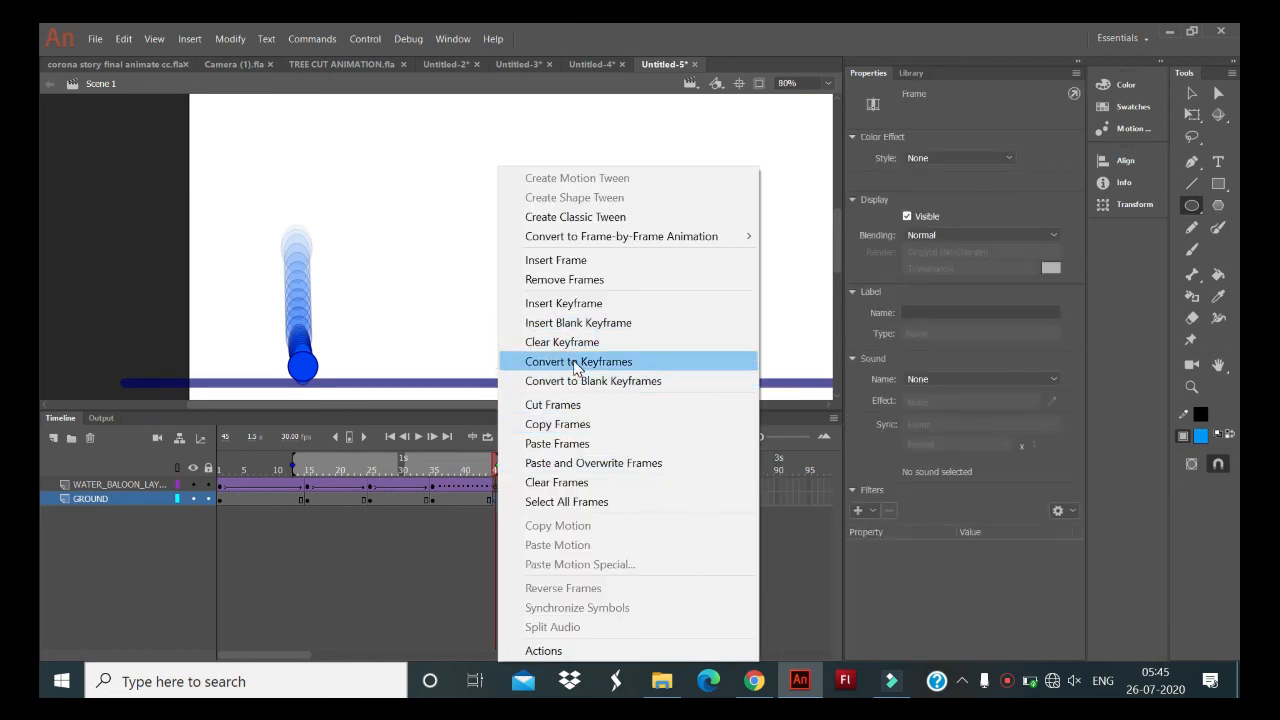
left_click(575, 363)
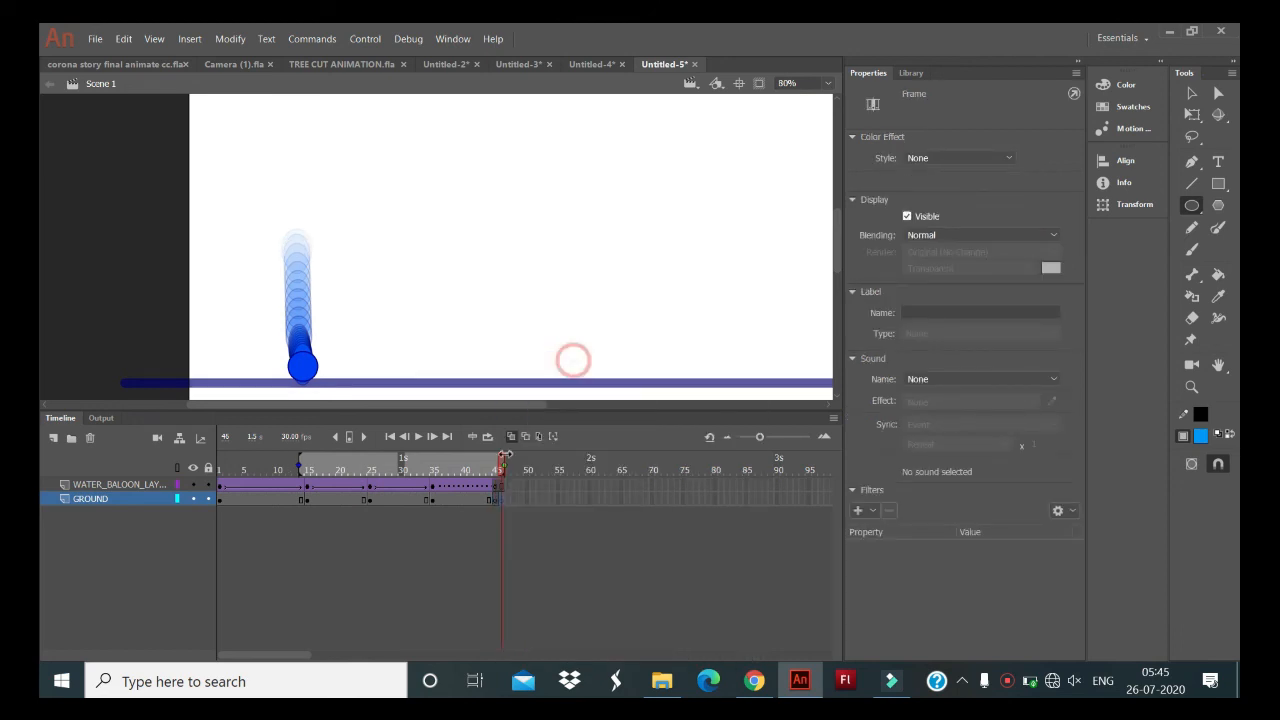
right_click(494, 503)
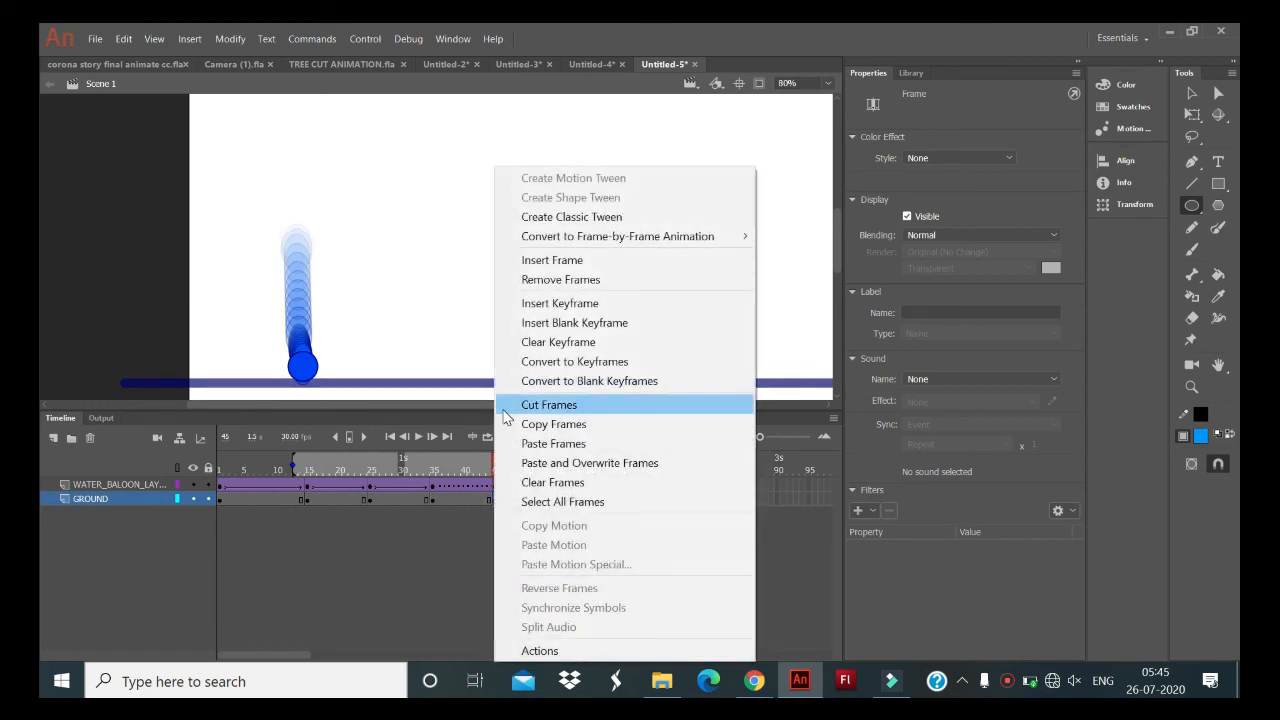
left_click(461, 569)
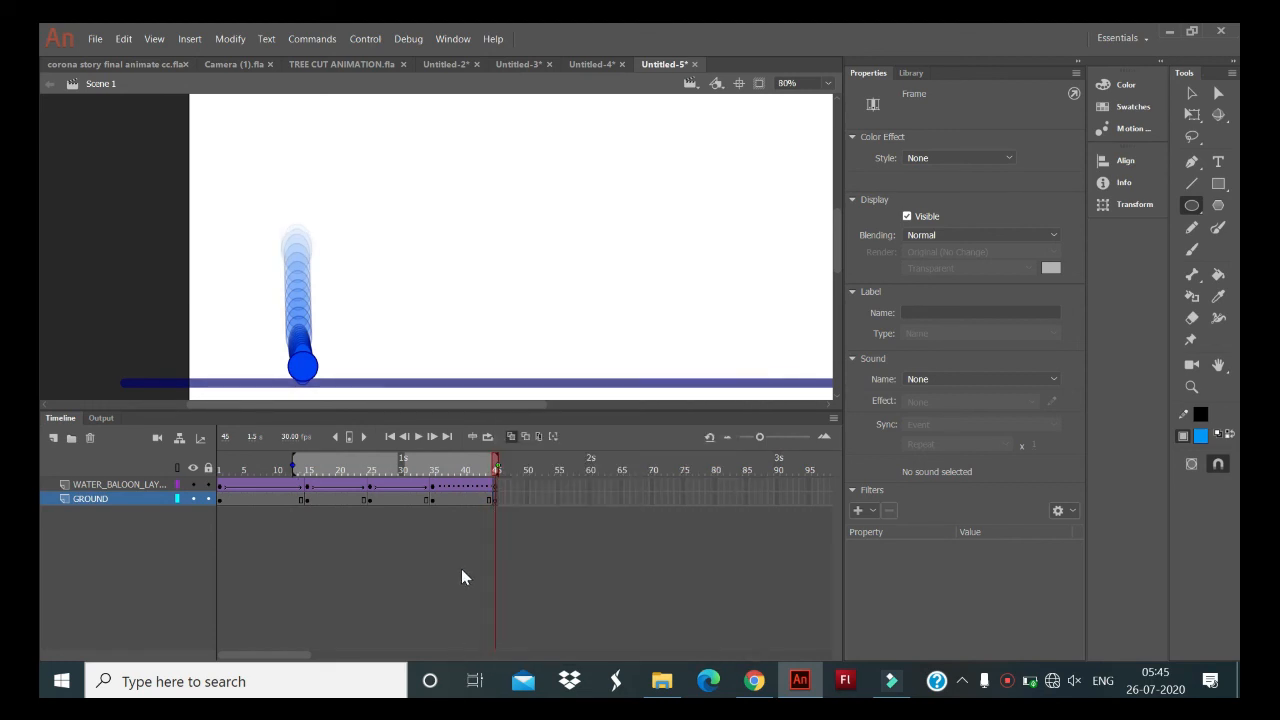
- Turn off onion skinning and clear the keyframe at frame 45 of the GROUND layer
left_click(494, 499)
left_click(511, 436)
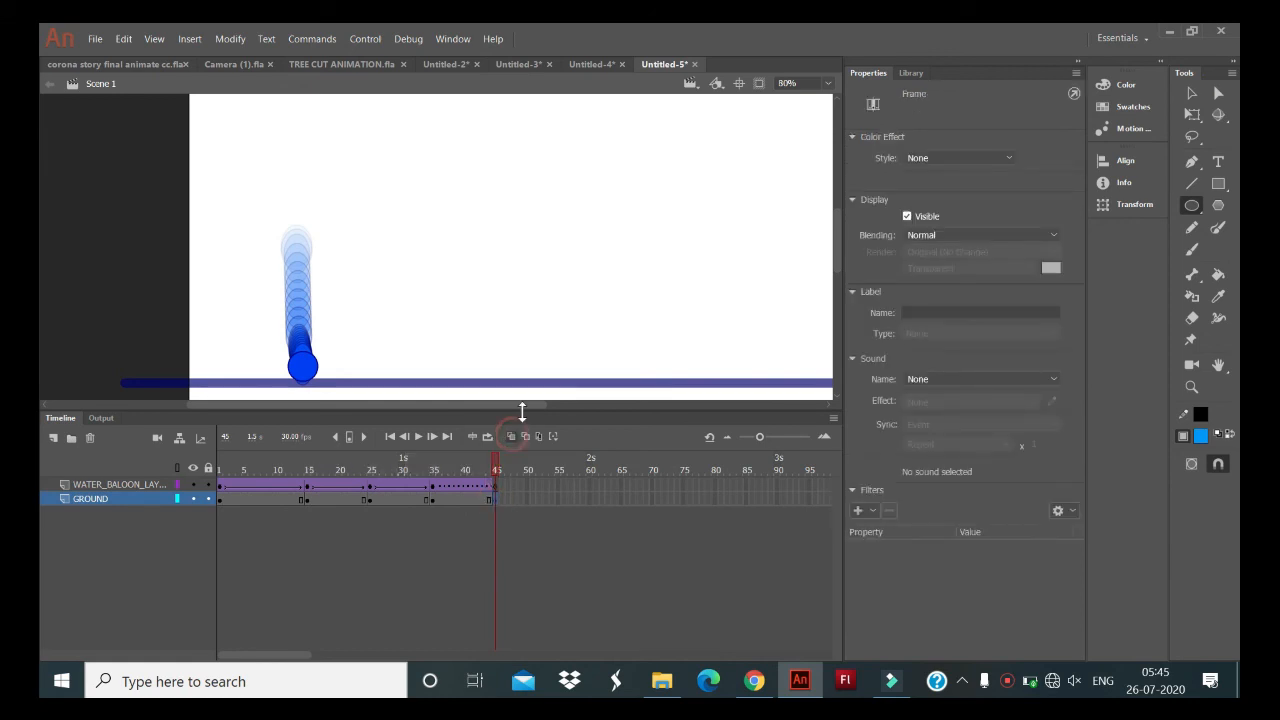
left_click(498, 505)
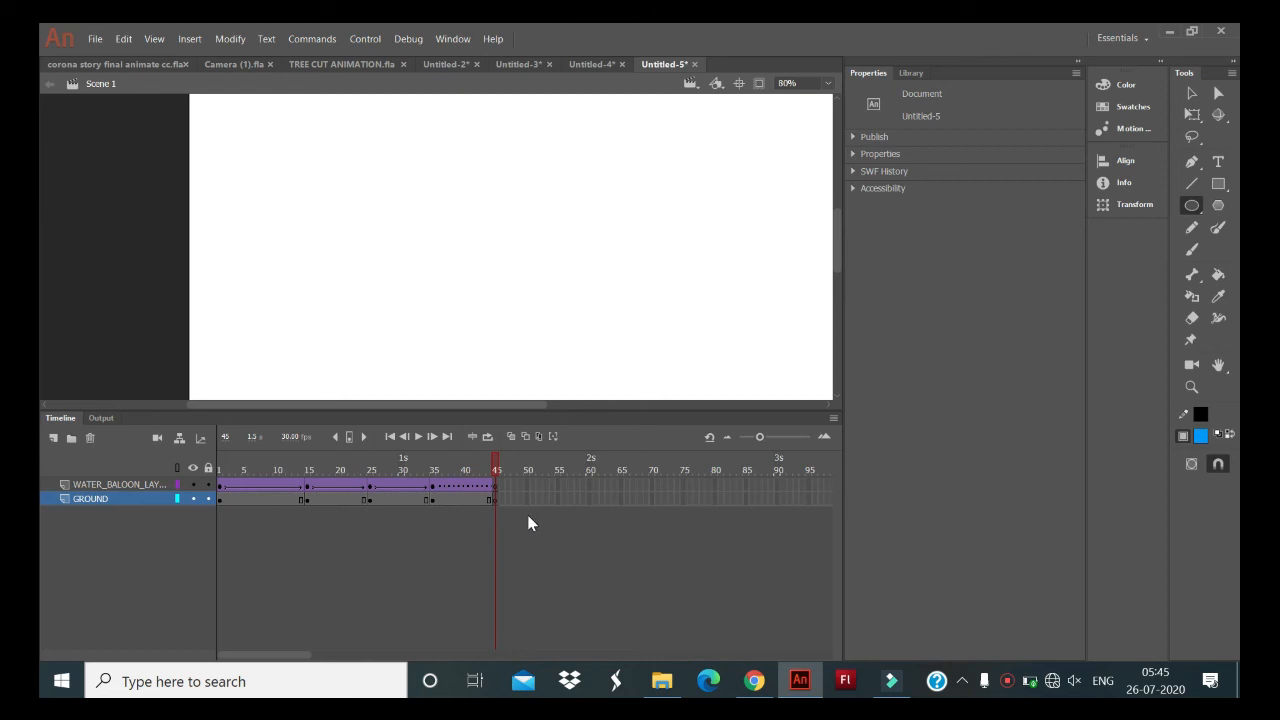
right_click(492, 497)
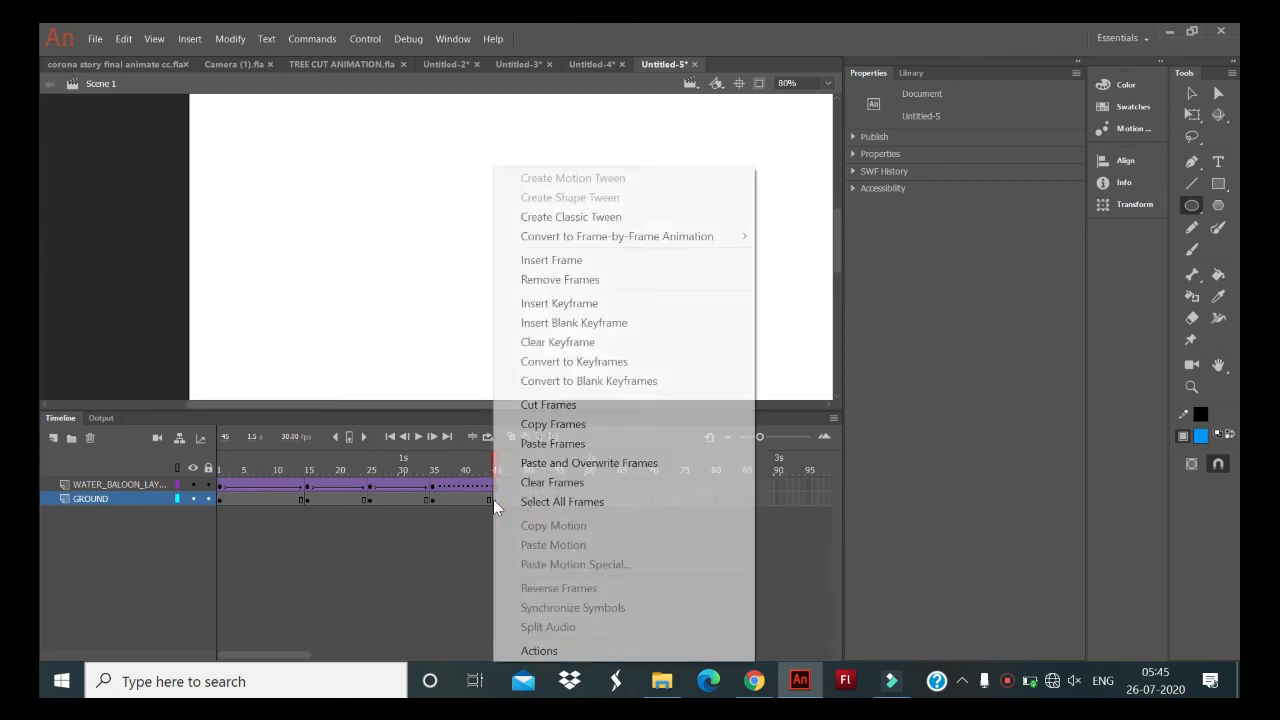
left_click(630, 343)
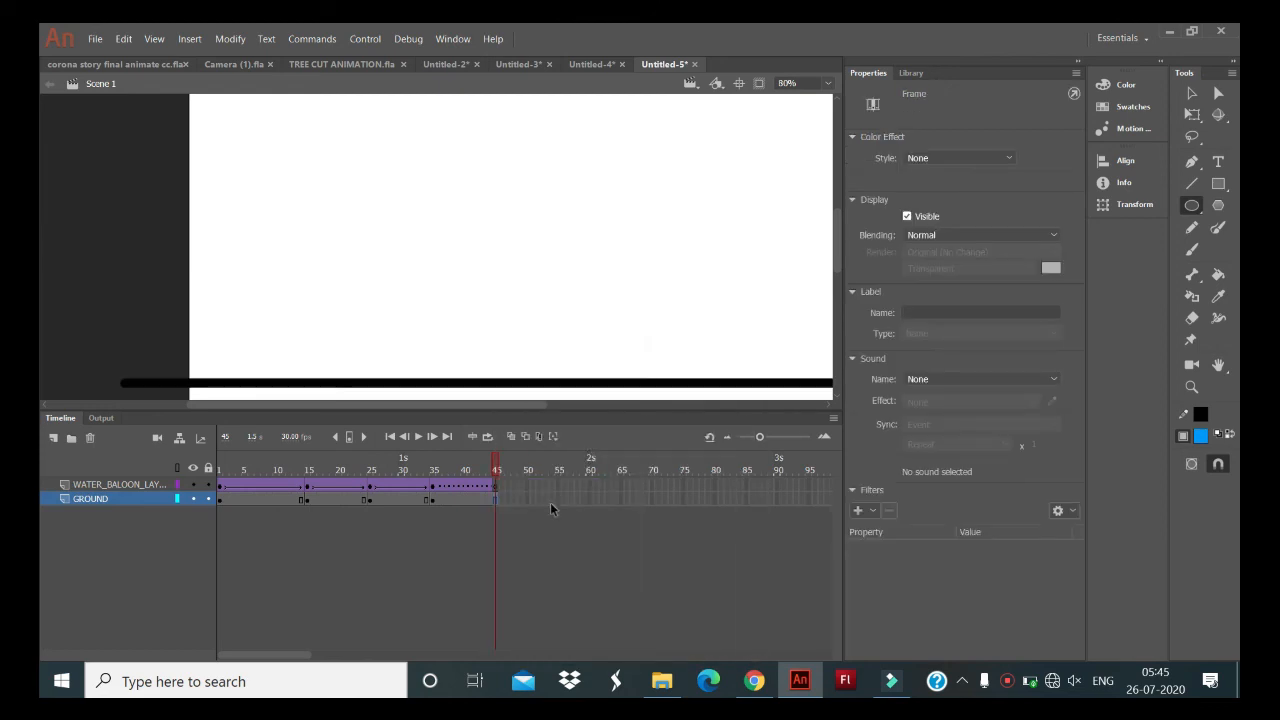
- Insert a keyframe at frame 45 of the GROUND layer
left_click(494, 502)
right_click(494, 502)
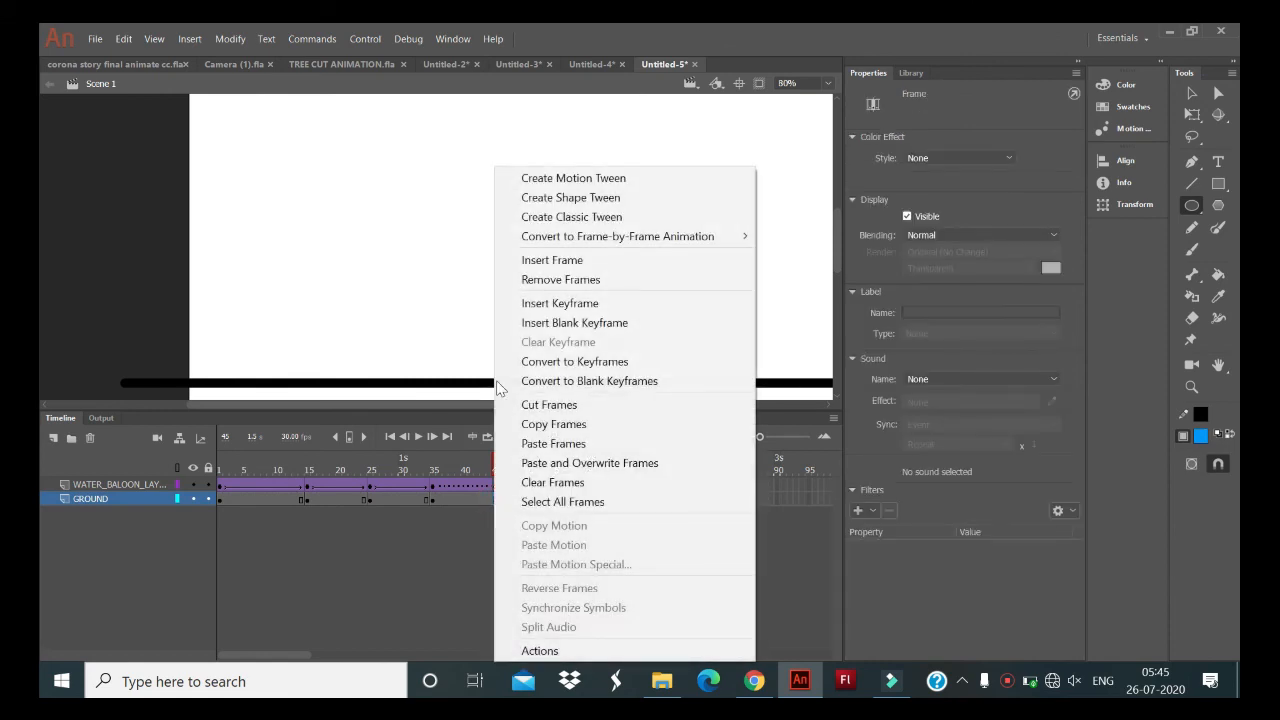
left_click(604, 305)
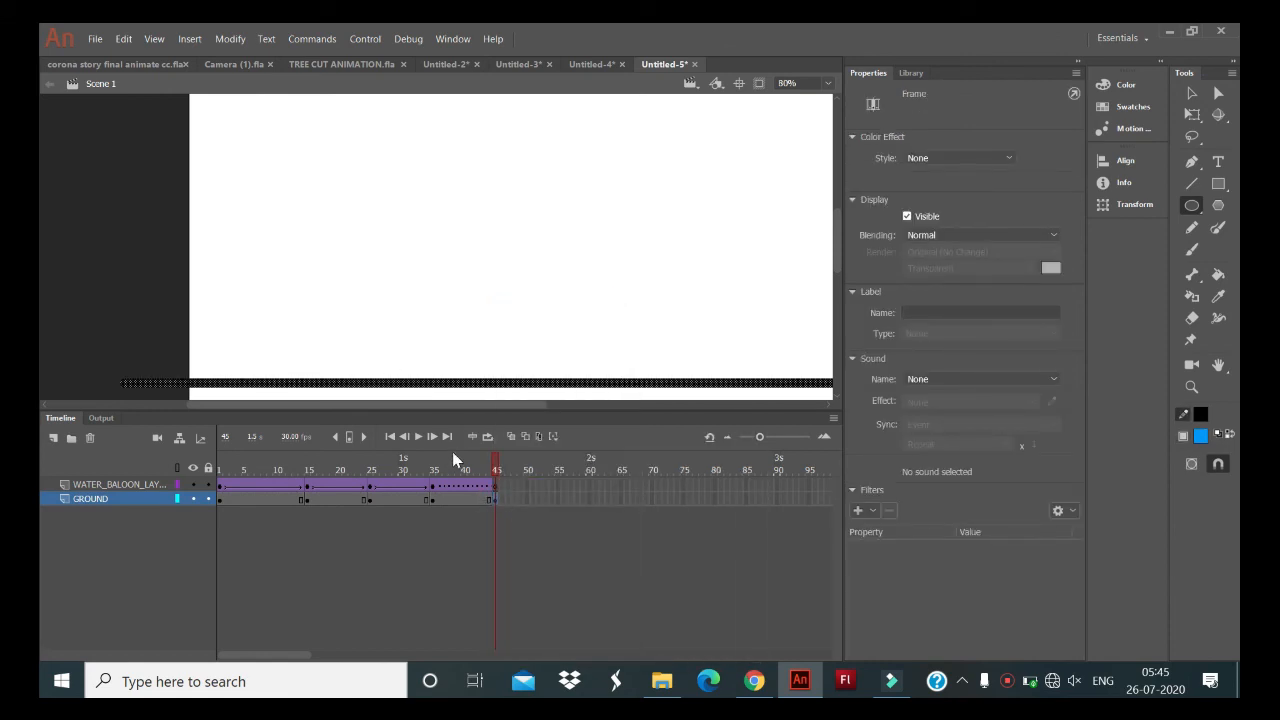
- With onion skinning on, draw a flattened blue oval on the ground line at frame 45 of WATER_BALOON_LAYER
left_click(494, 488)
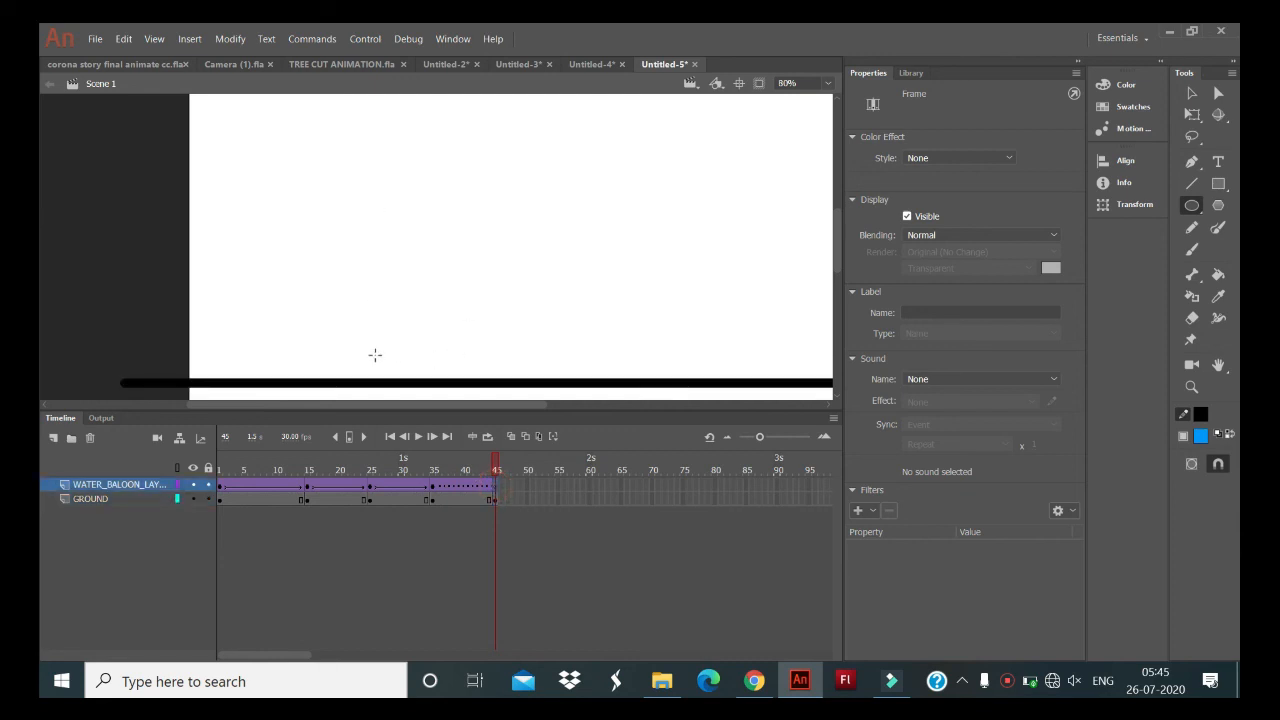
left_click(510, 437)
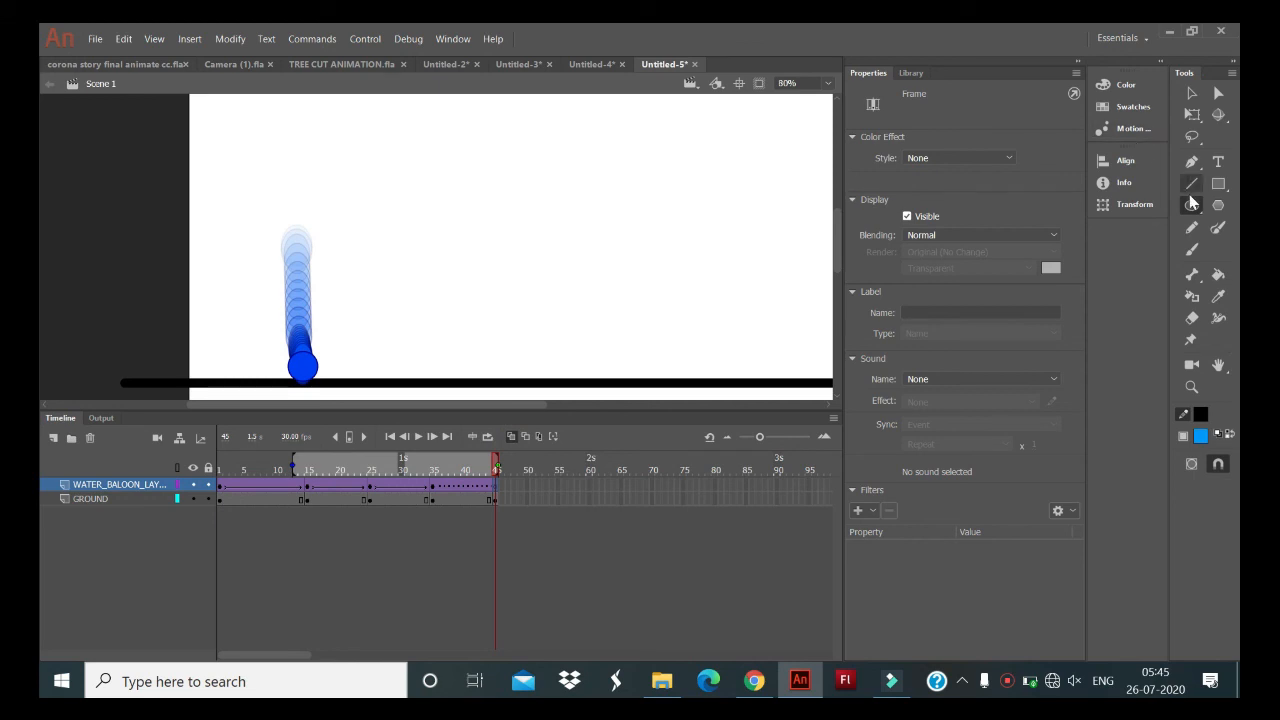
left_click_drag(277, 360, 326, 379)
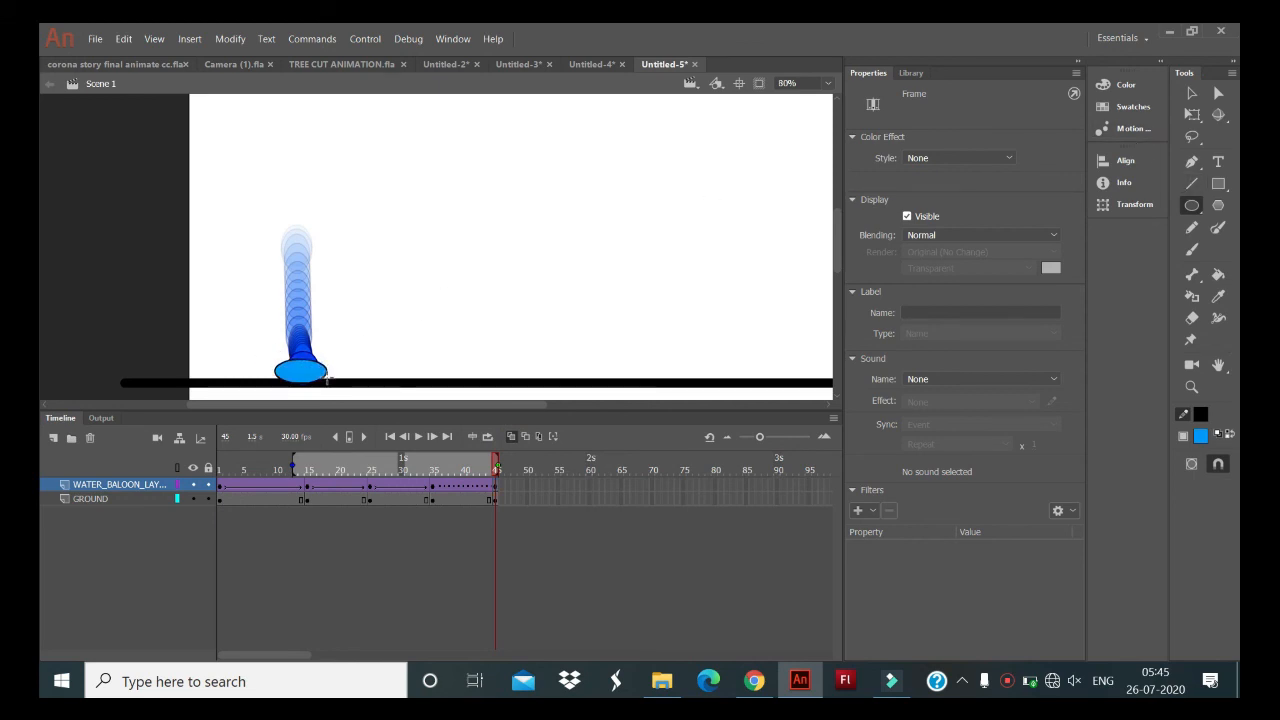
- Replace the broken classic tween between frames 35 and 45 on WATER_BALOON_LAYER with a new one and test the movie
right_click(478, 500)
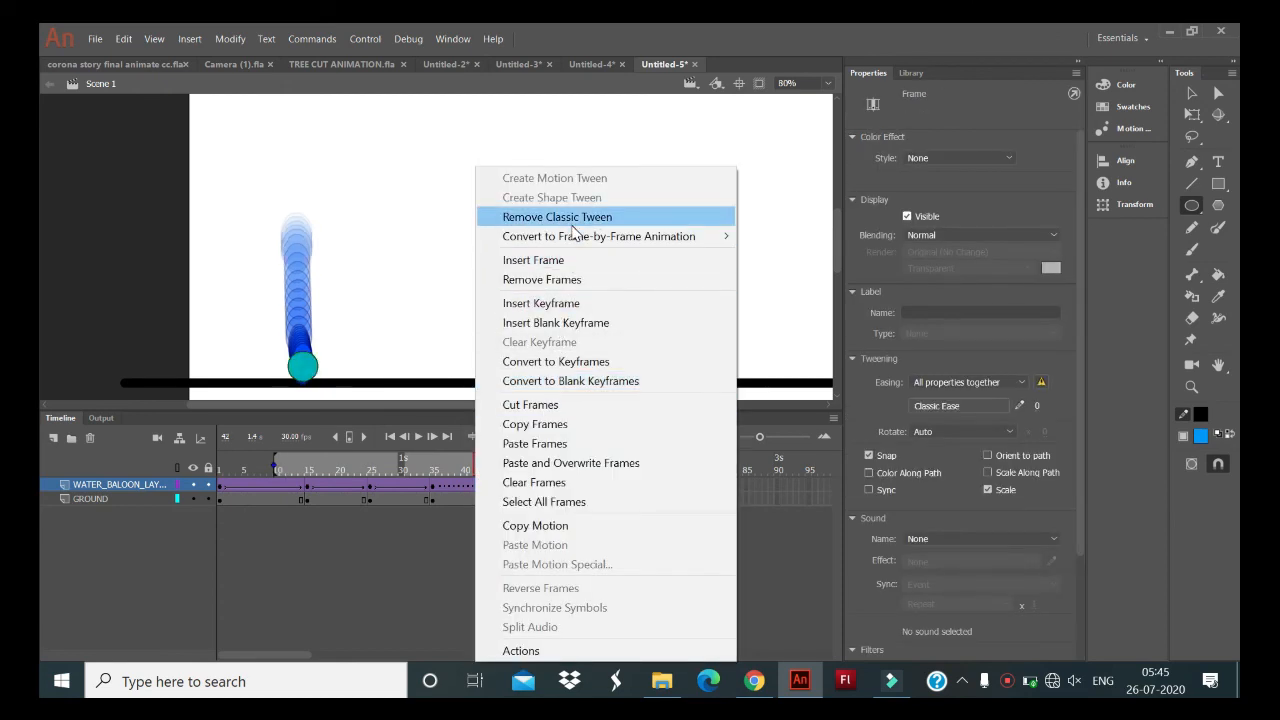
left_click(571, 220)
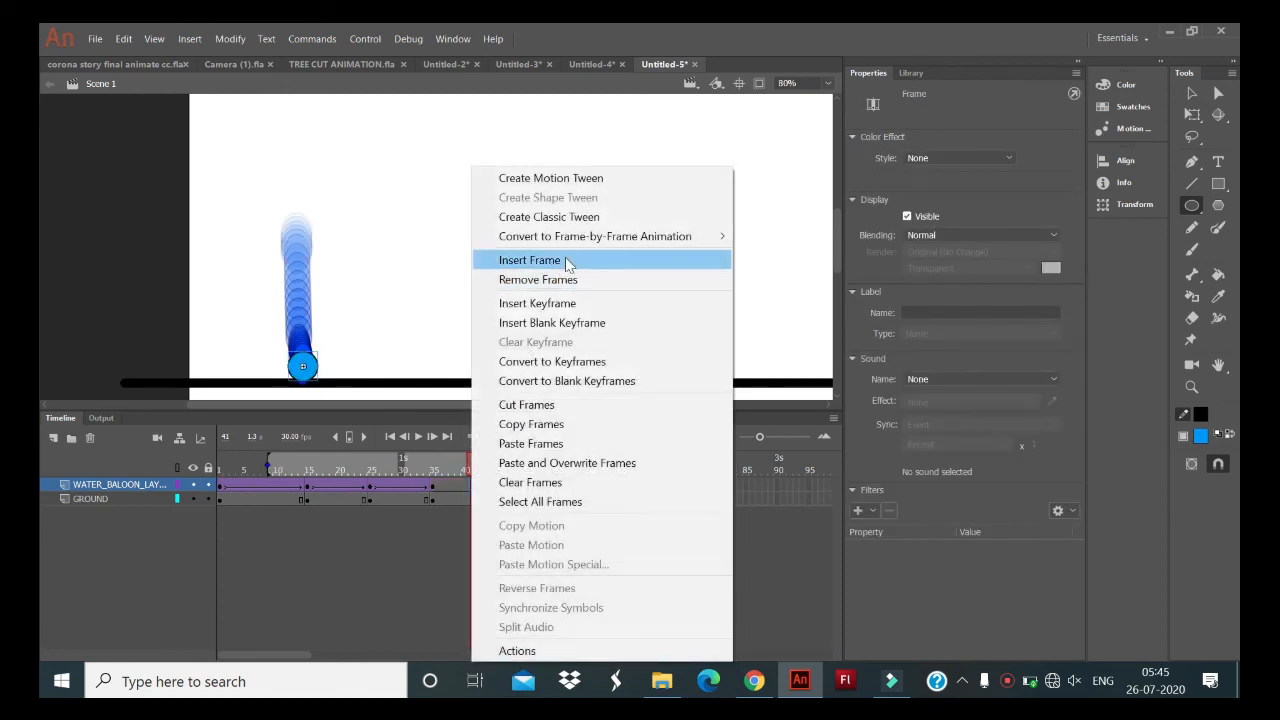
left_click(571, 217)
key("ctrl+Return")
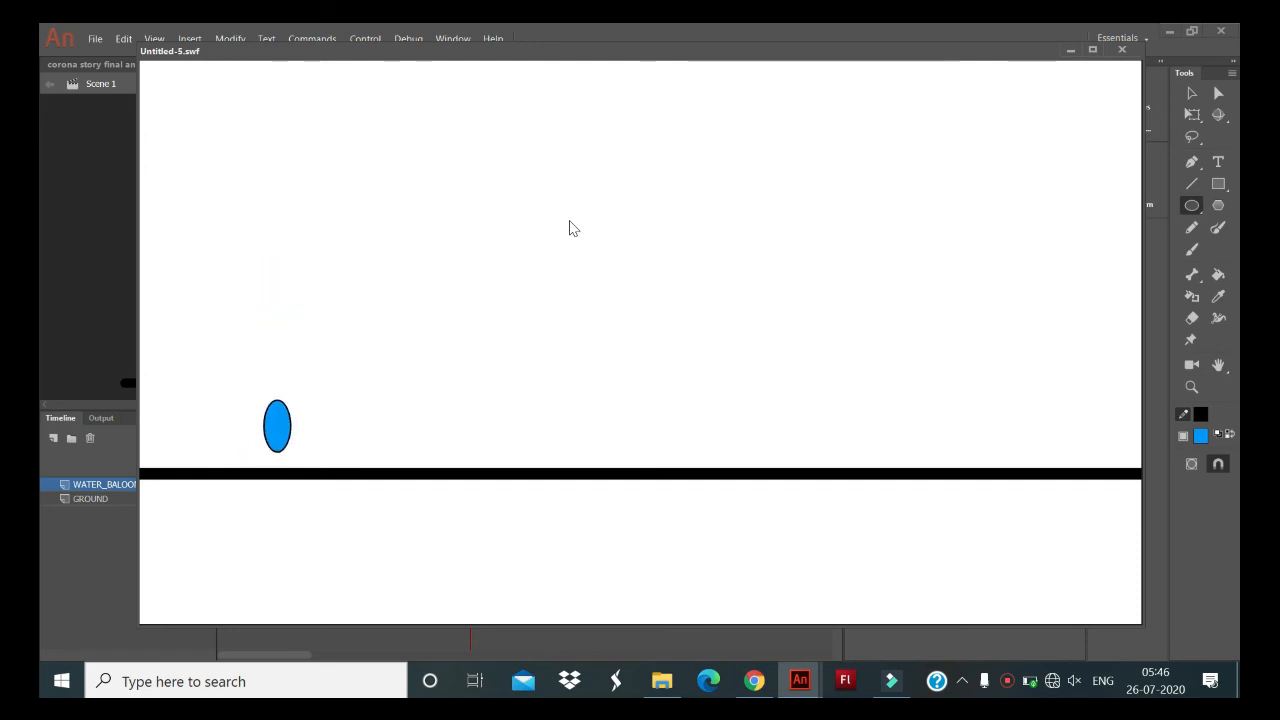
left_click(1124, 51)
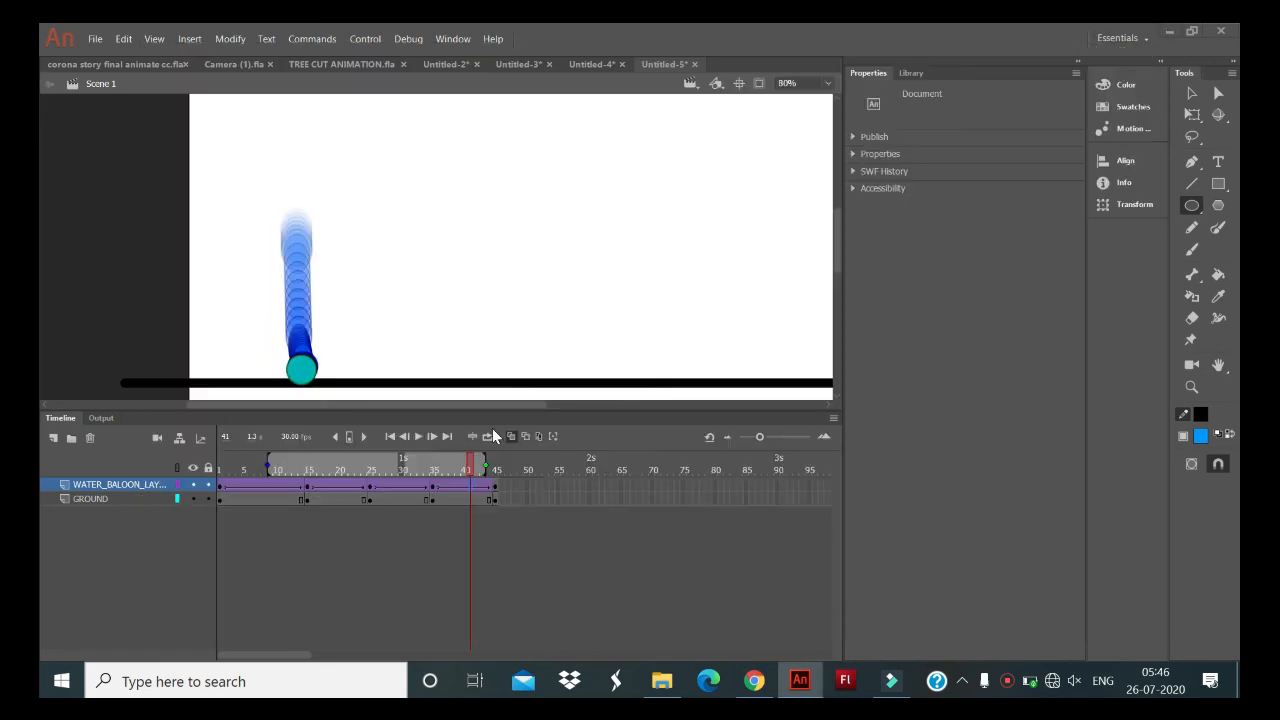
- Insert keyframes at frame 55 on both WATER_BALOON_LAYER and GROUND, and test the movie
left_click(558, 497)
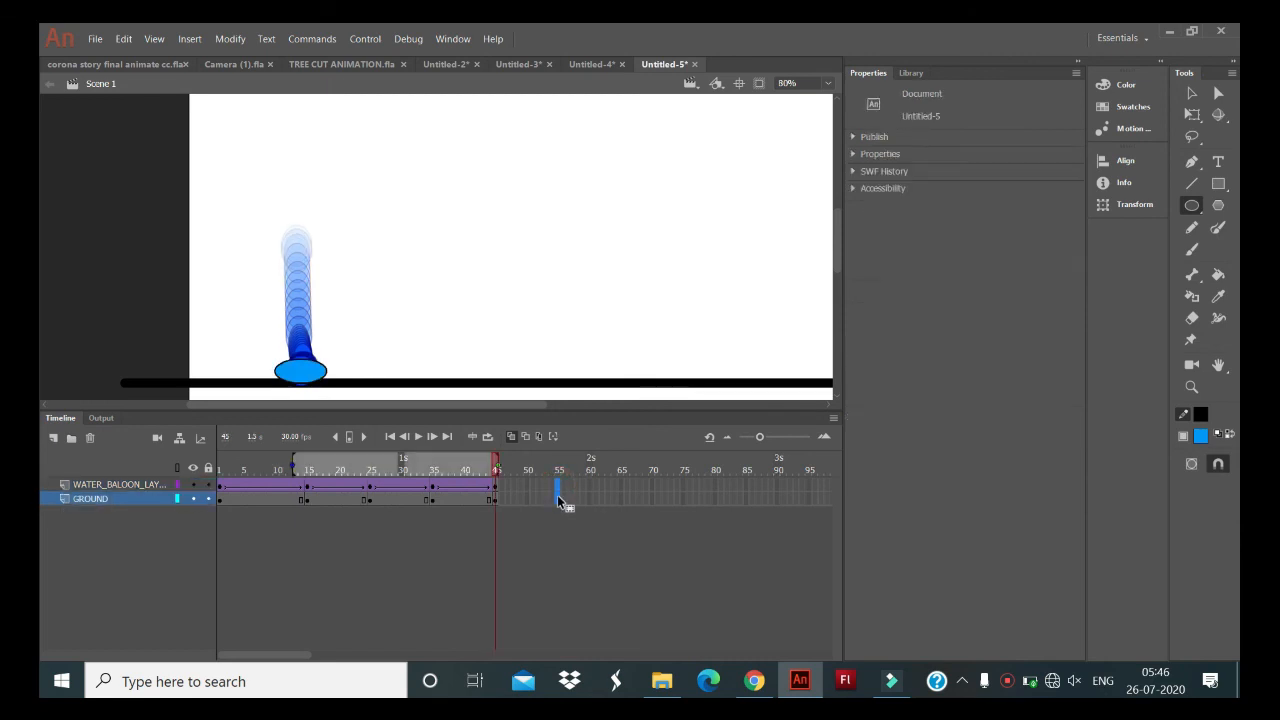
key("F6")
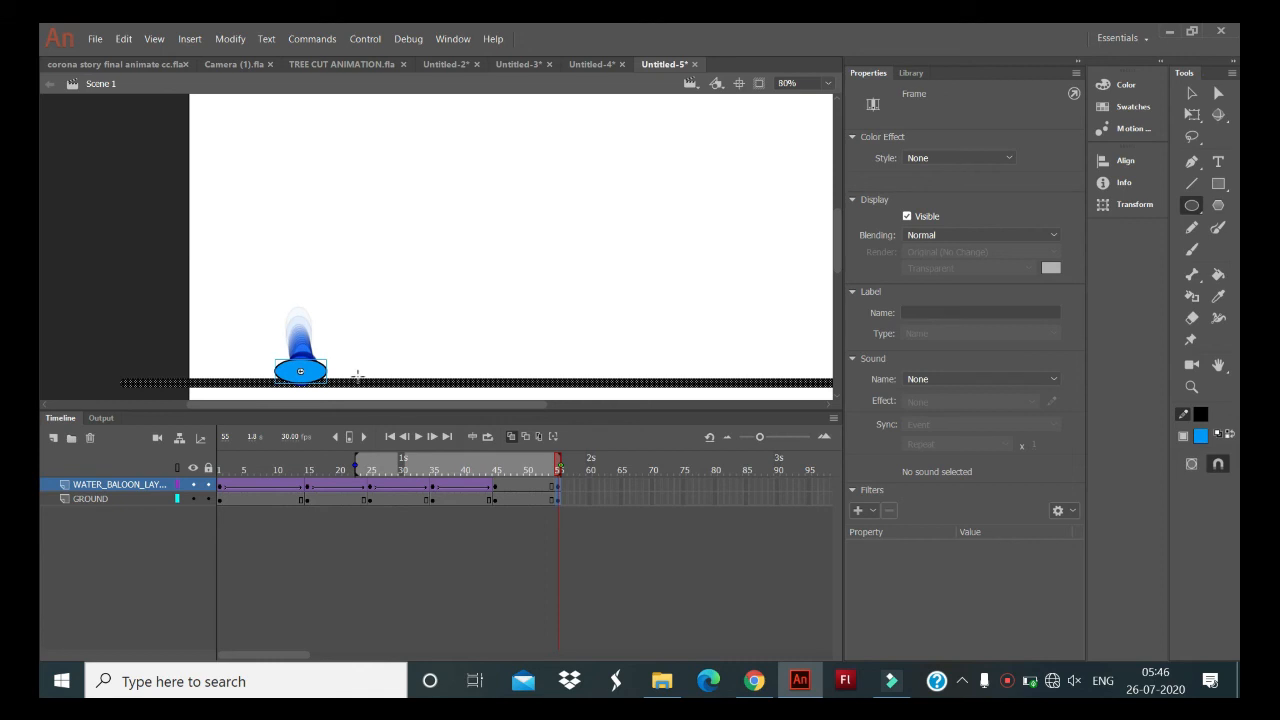
key("ctrl+Return")
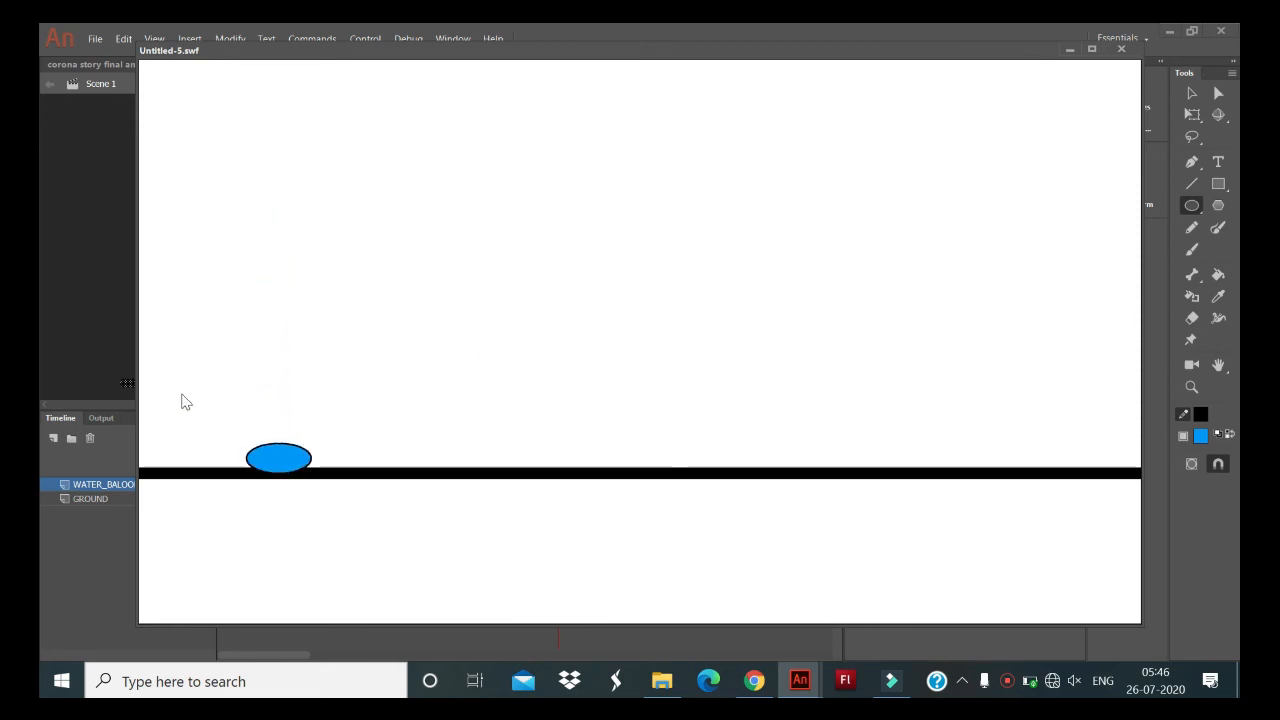
left_click(1122, 49)
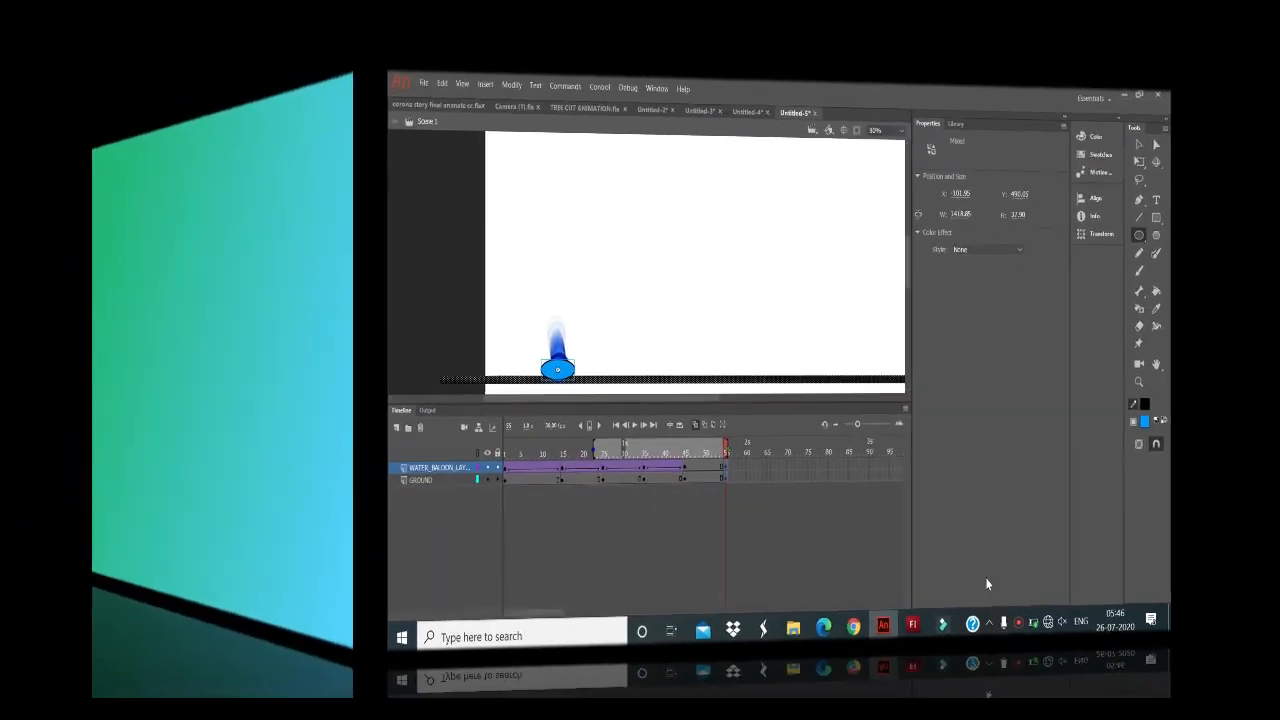